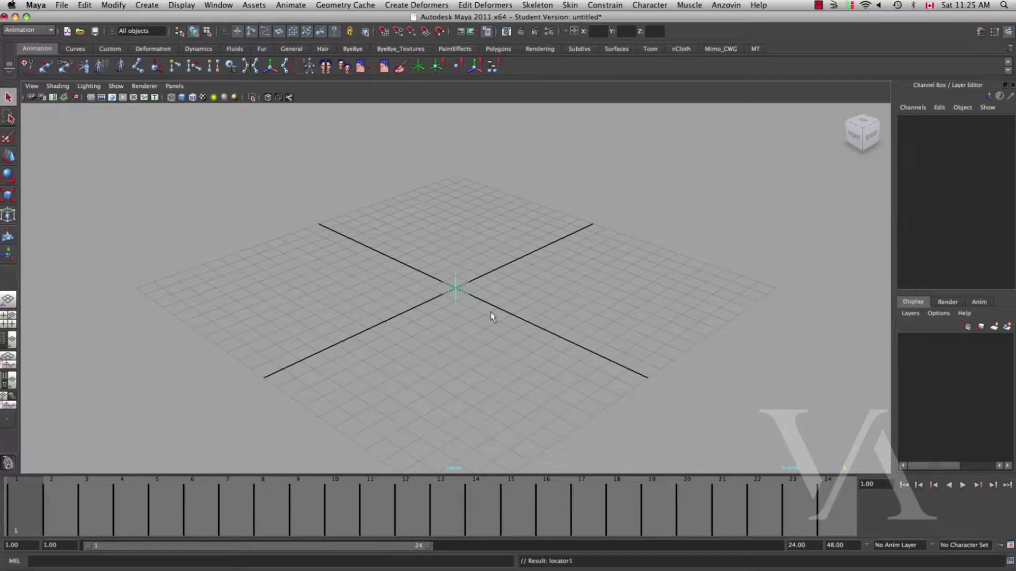
Step: Raise the locator to about 4.38 in Y and create a polygon sphere at the origin
{"action": "left_click_drag", "start_coordinate": [454, 228], "coordinate": [454, 151]}
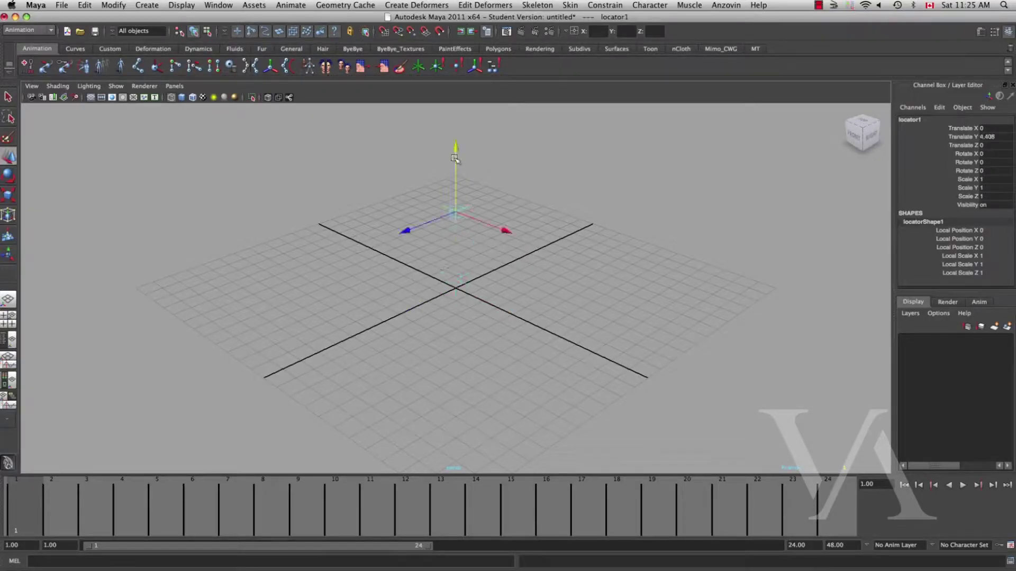
{"action": "left_click", "coordinate": [147, 5]}
{"action": "mouse_move", "coordinate": [168, 37]}
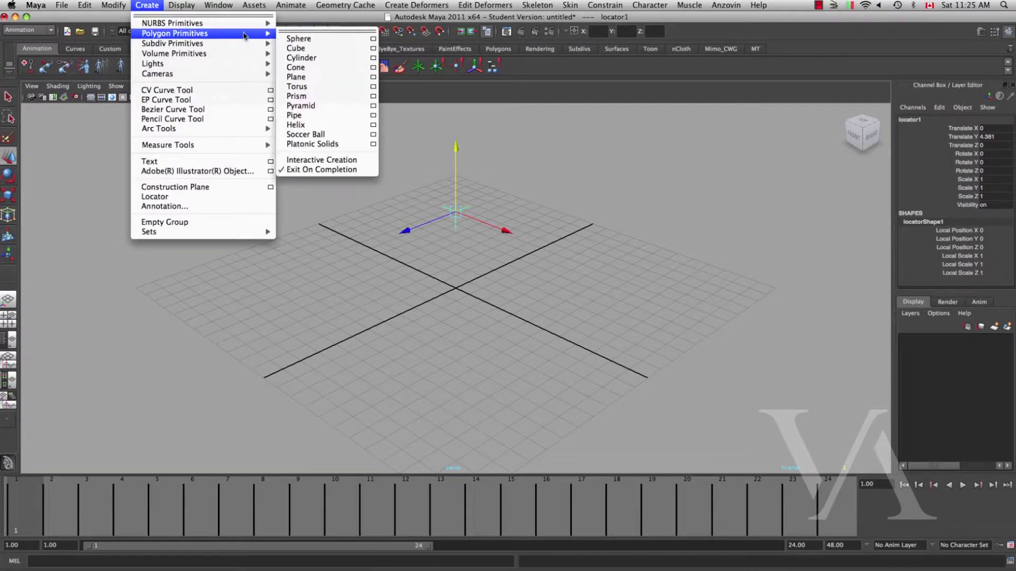
{"action": "left_click", "coordinate": [296, 39]}
Step: Scale the sphere uniformly to about 1.86 and display the scene with smooth shading
{"action": "key", "text": "e"}
{"action": "key", "text": "r"}
{"action": "middle_click_drag", "start_coordinate": [479, 291], "coordinate": [501, 305]}
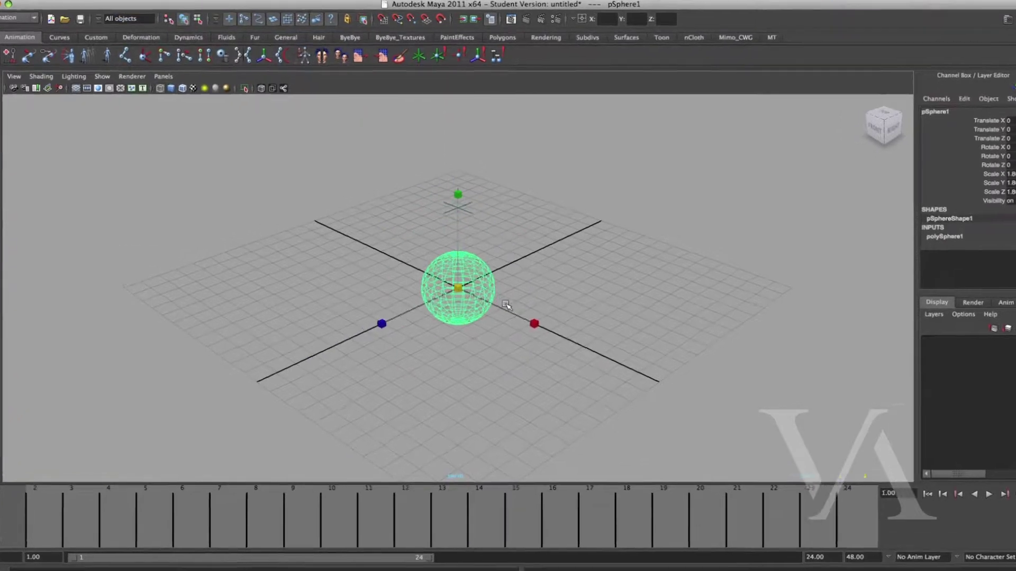
{"action": "key", "text": "5"}
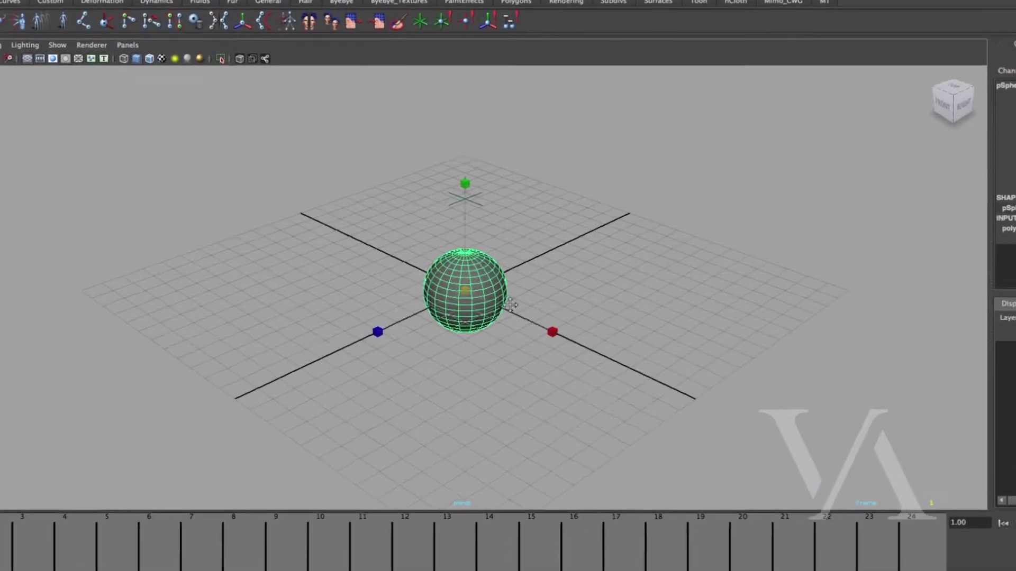
{"action": "key", "text": "q"}
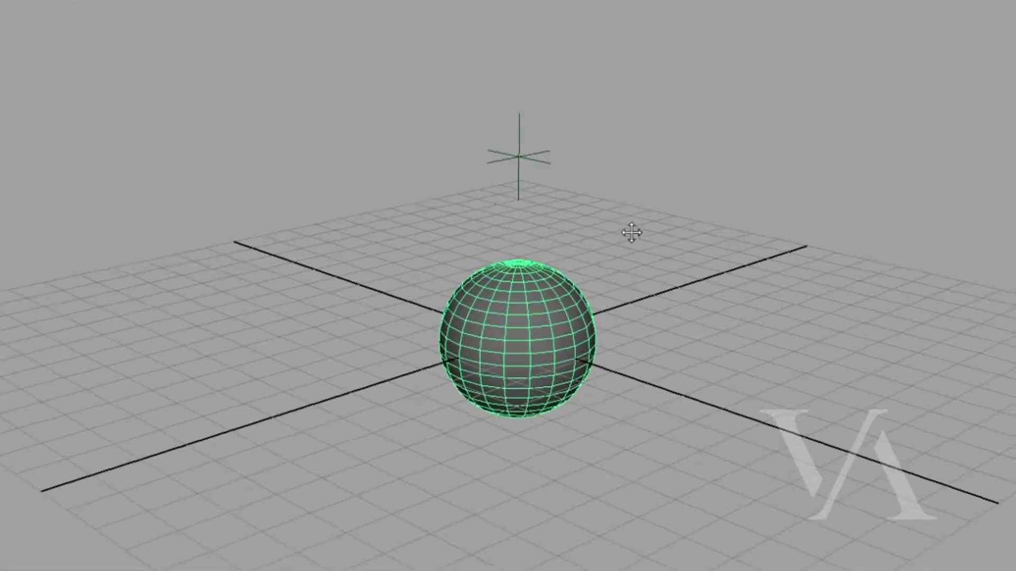
{"action": "middle_click_drag", "start_coordinate": [631, 232], "coordinate": [624, 249], "text": "alt"}
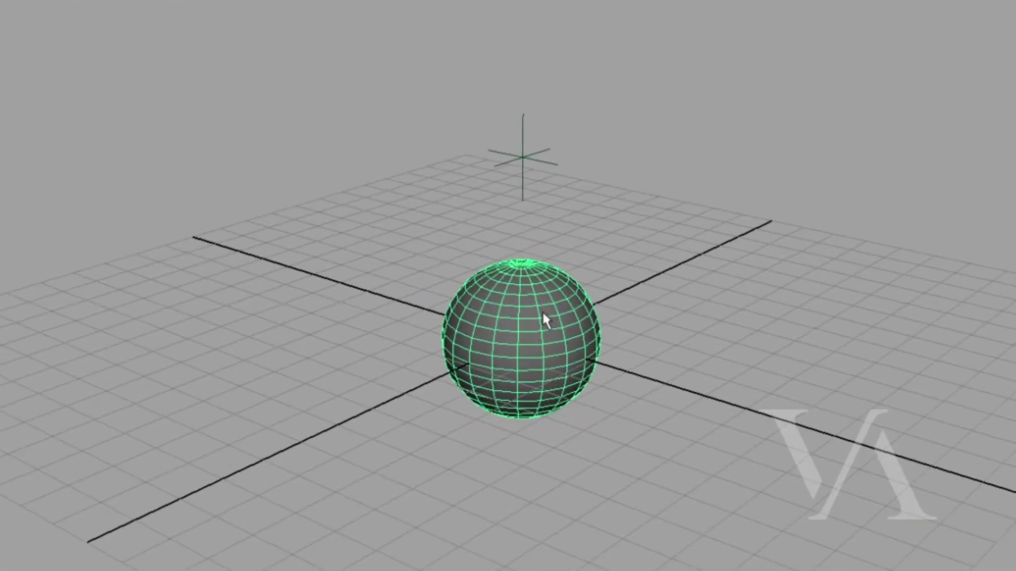
Step: Parent the sphere to the locator above it
{"action": "left_click", "coordinate": [544, 166], "text": "shift"}
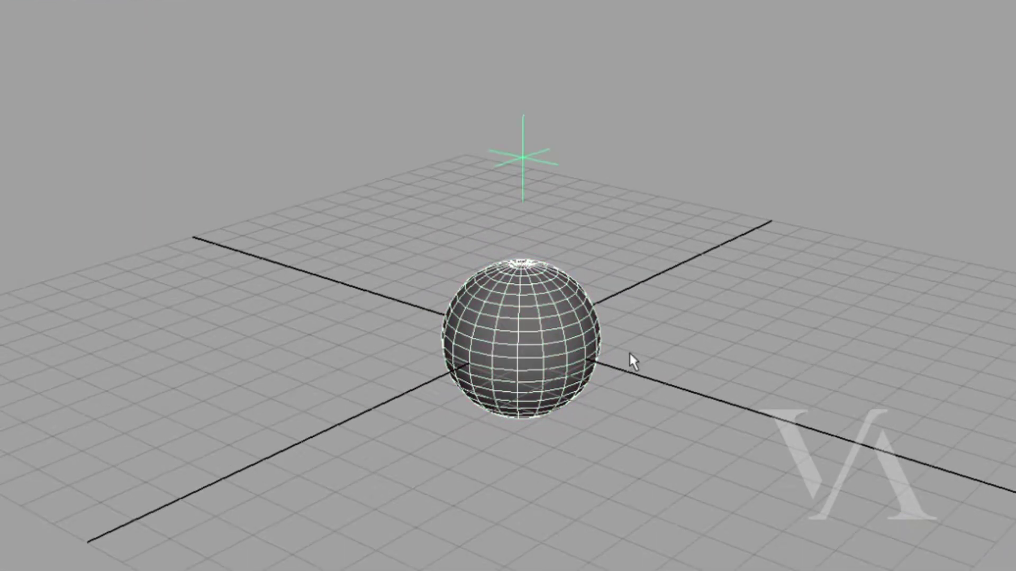
{"action": "key", "text": "p"}
{"action": "left_click", "coordinate": [645, 314]}
Step: Select the locator and set a key on all its channels at frame 1
{"action": "left_click", "coordinate": [524, 195]}
{"action": "key", "text": "w"}
{"action": "middle_click_drag", "start_coordinate": [671, 342], "coordinate": [605, 256]}
{"action": "left_click", "coordinate": [606, 254]}
{"action": "left_click_drag", "start_coordinate": [478, 120], "coordinate": [578, 230]}
{"action": "middle_click_drag", "start_coordinate": [658, 277], "coordinate": [634, 250]}
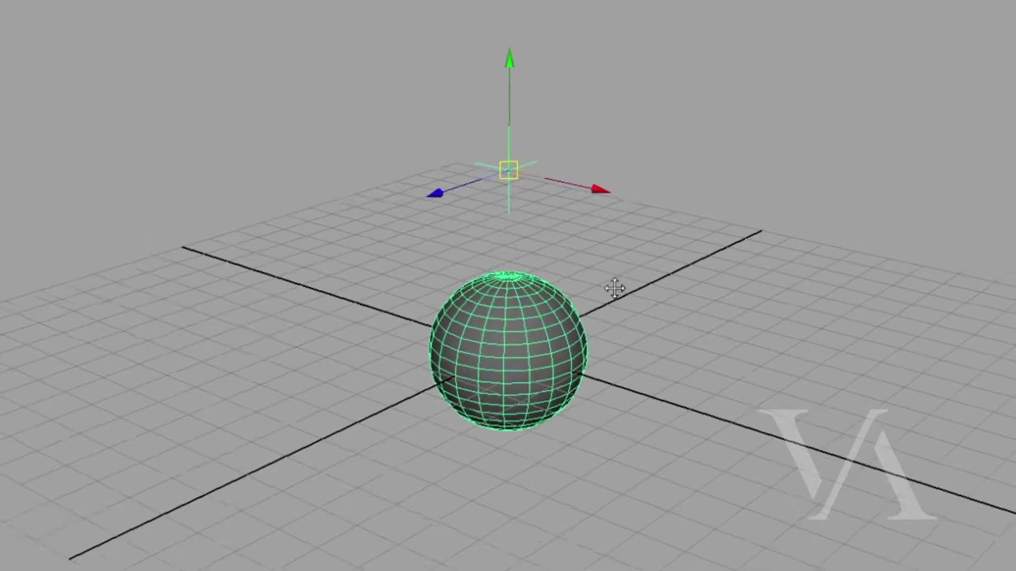
{"action": "left_click_drag", "start_coordinate": [613, 288], "coordinate": [631, 358], "text": "alt"}
{"action": "key", "text": "q"}
{"action": "right_click_drag", "start_coordinate": [631, 357], "coordinate": [627, 360], "text": "alt"}
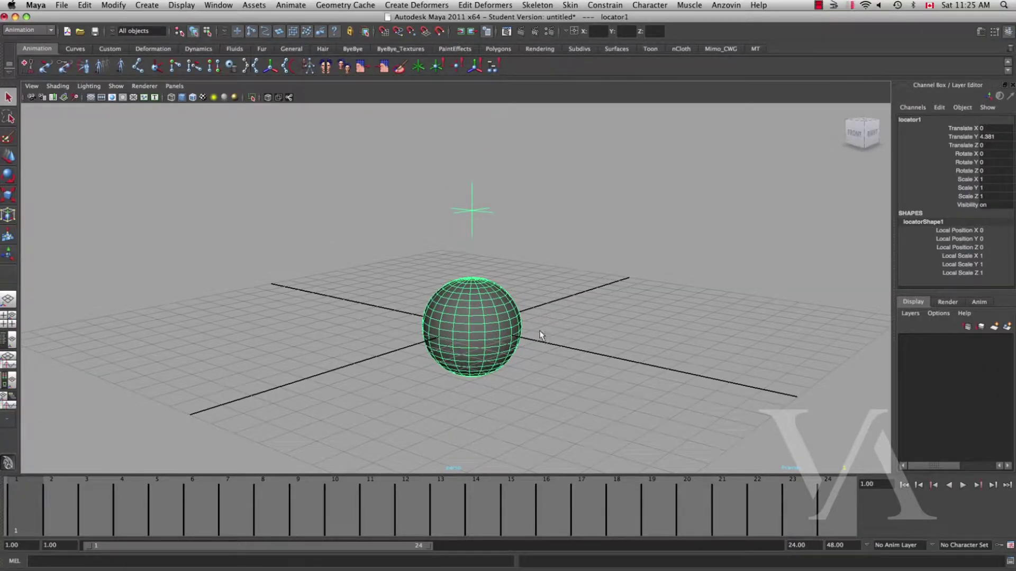
{"action": "key", "text": "w"}
{"action": "key", "text": "s"}
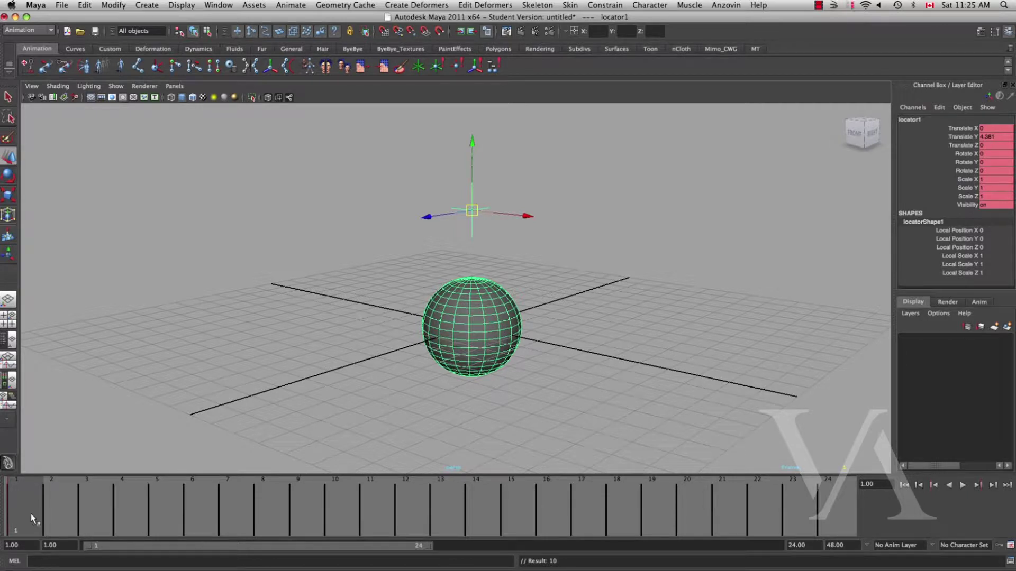
Step: Move the sphere along X to about 2.54 and key all its channels at frame 1
{"action": "left_click", "coordinate": [467, 351]}
{"action": "left_click", "coordinate": [467, 352]}
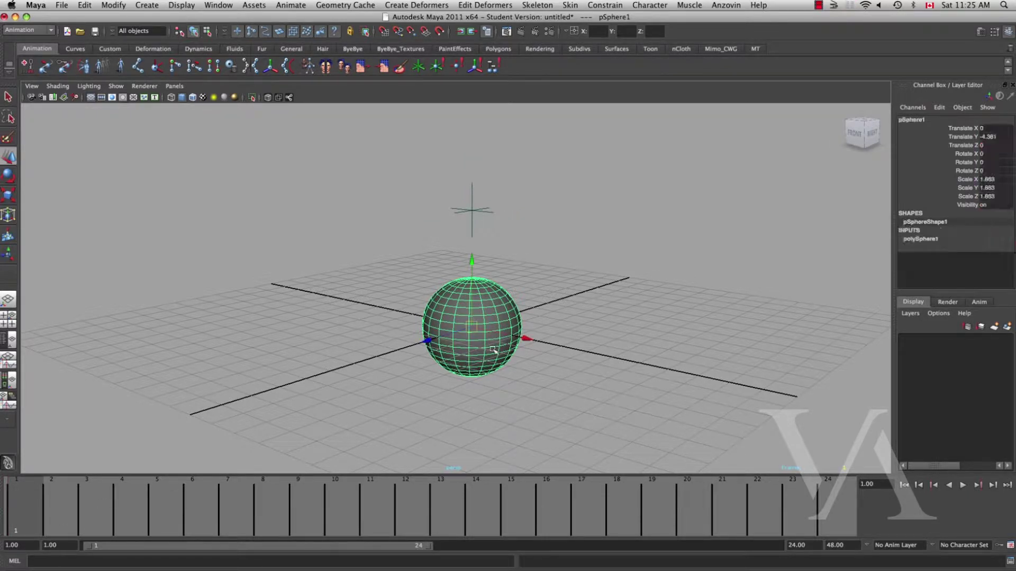
{"action": "left_click_drag", "start_coordinate": [524, 343], "coordinate": [585, 355]}
{"action": "key", "text": "s"}
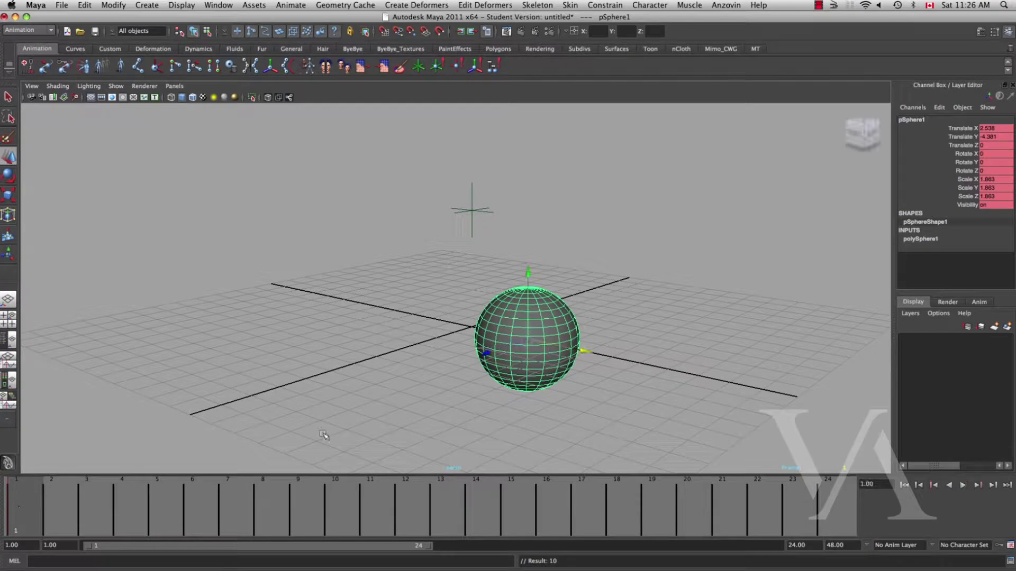
Step: Compare the channel values of the locator and the sphere by selecting each in turn
{"action": "left_click_drag", "start_coordinate": [450, 194], "coordinate": [486, 217]}
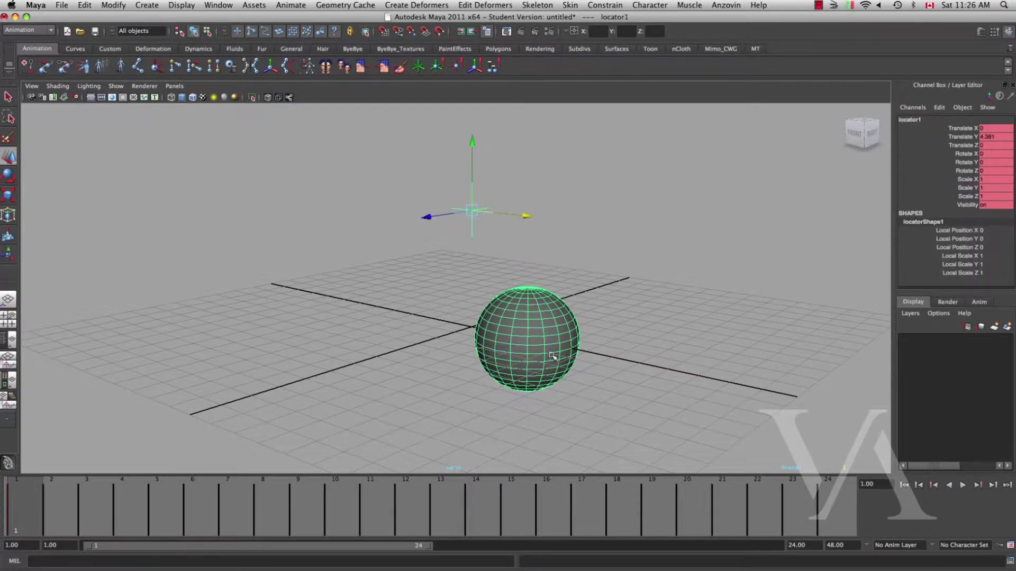
{"action": "left_click_drag", "start_coordinate": [454, 167], "coordinate": [484, 201]}
{"action": "left_click", "coordinate": [514, 290]}
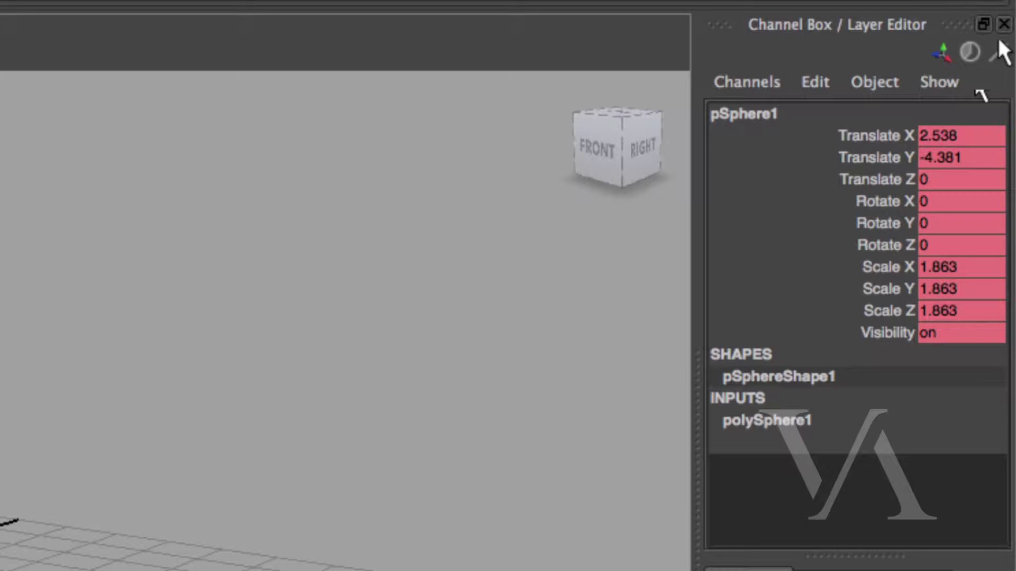
{"action": "left_click", "coordinate": [811, 137]}
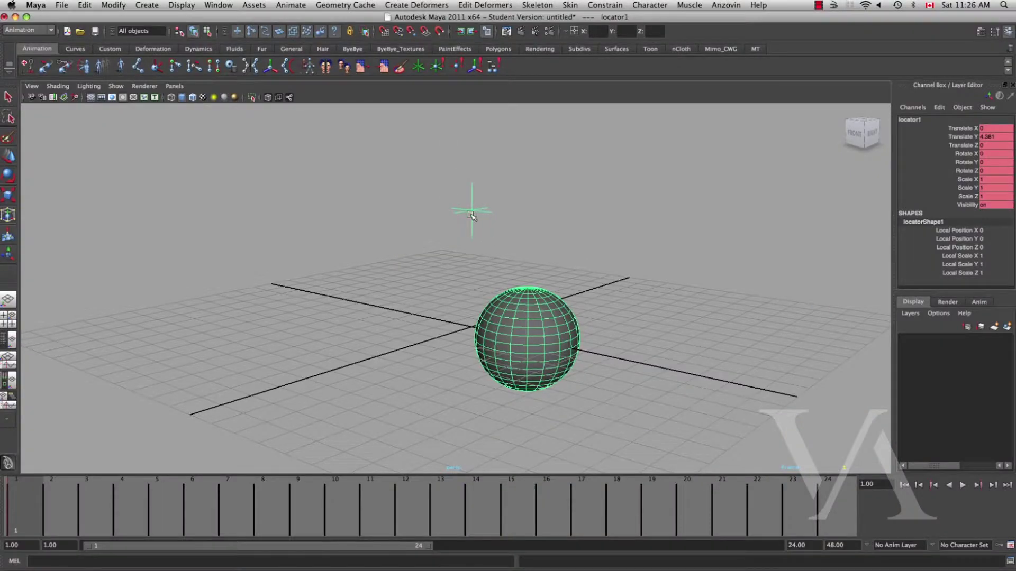
{"action": "left_click", "coordinate": [542, 333]}
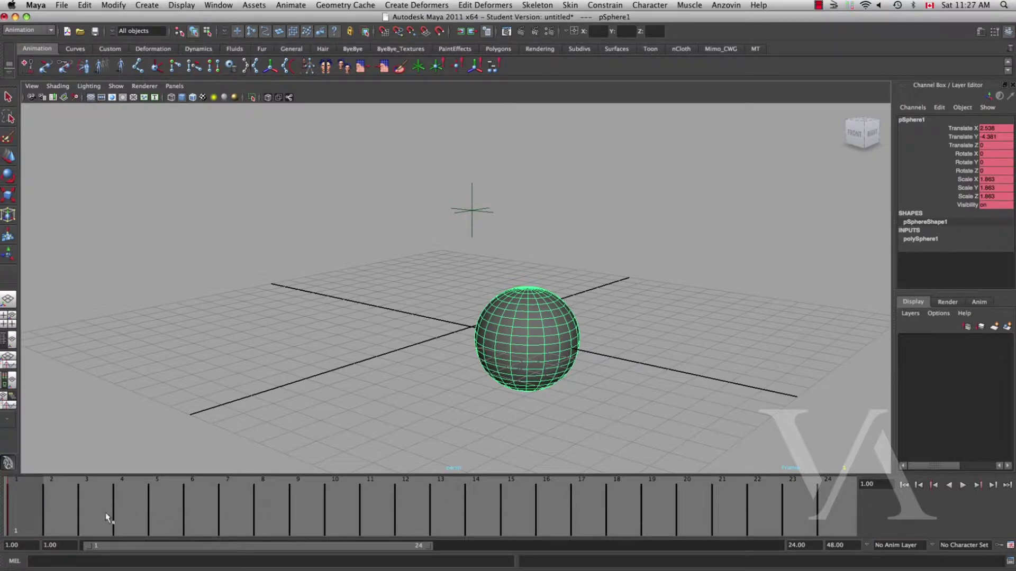
Step: At frame 10, move the locator along X to about -3.7 and key it
{"action": "mouse_move", "coordinate": [55, 507]}
{"action": "left_mouse_down"}
{"action": "mouse_move", "coordinate": [381, 504]}
{"action": "mouse_move", "coordinate": [347, 503]}
{"action": "left_mouse_up"}
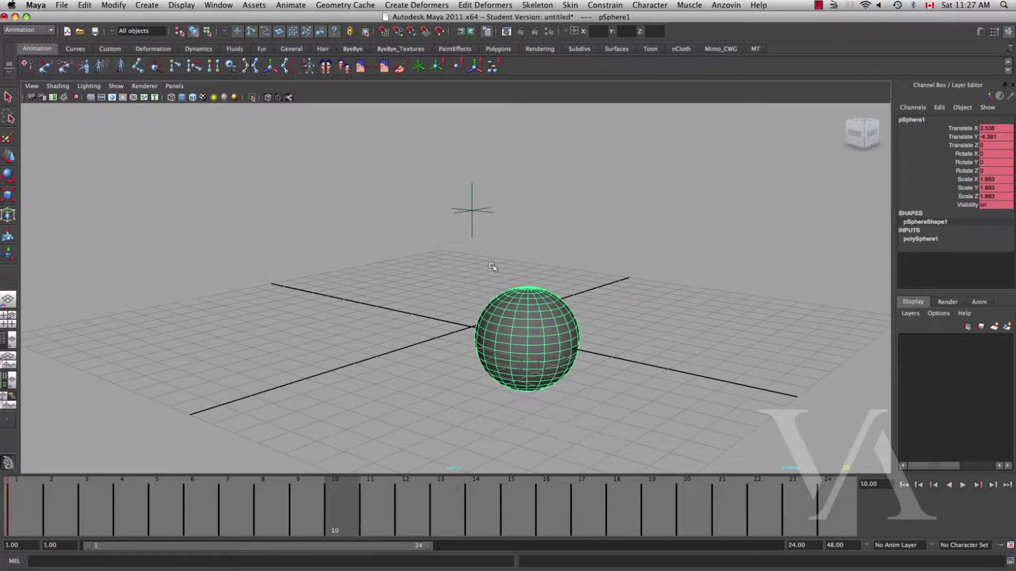
{"action": "left_click", "coordinate": [474, 204]}
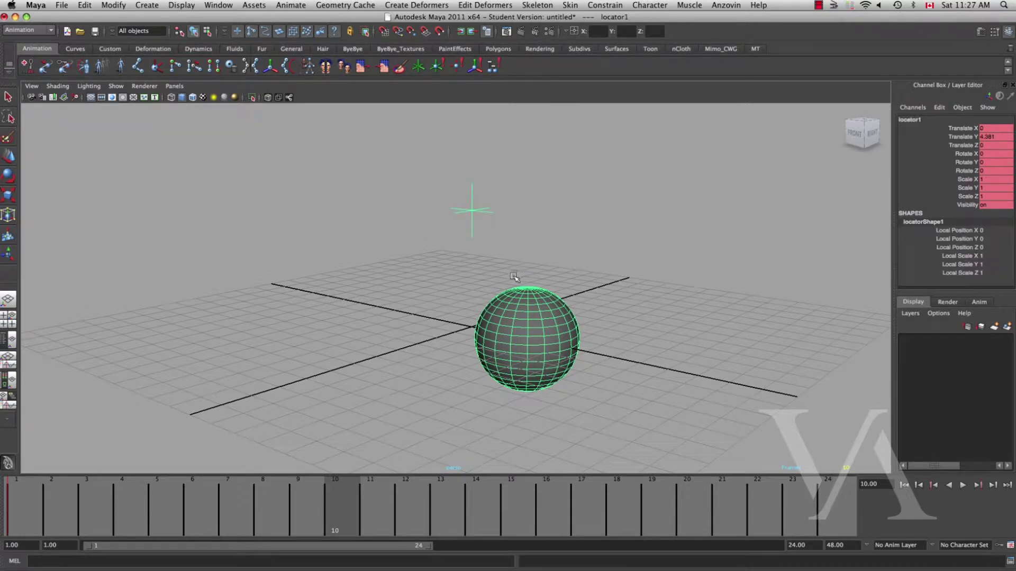
{"action": "key", "text": "w"}
{"action": "left_click_drag", "start_coordinate": [526, 221], "coordinate": [463, 223]}
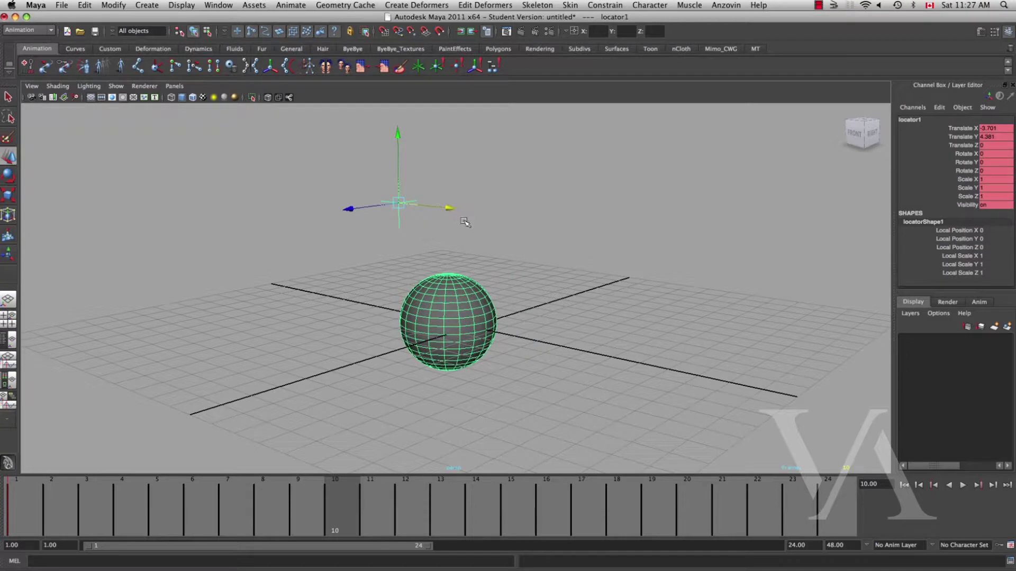
{"action": "key", "text": "s"}
Step: Move the child sphere along X to about -0.19, key it at frame 10, and deselect everything
{"action": "key", "text": "Down"}
{"action": "left_click_drag", "start_coordinate": [499, 333], "coordinate": [458, 336]}
{"action": "key", "text": "s"}
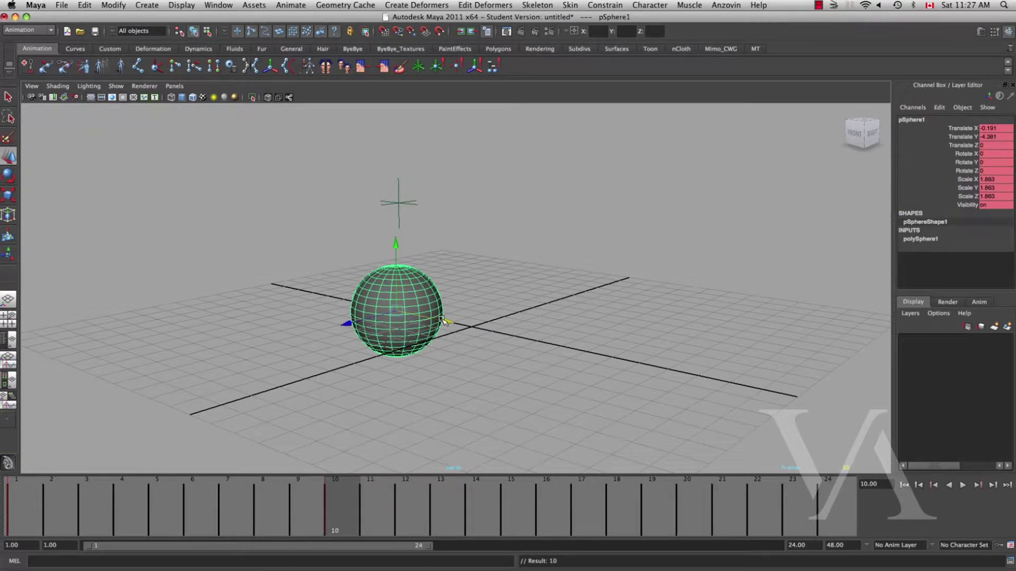
{"action": "key", "text": "q"}
{"action": "left_click", "coordinate": [553, 286]}
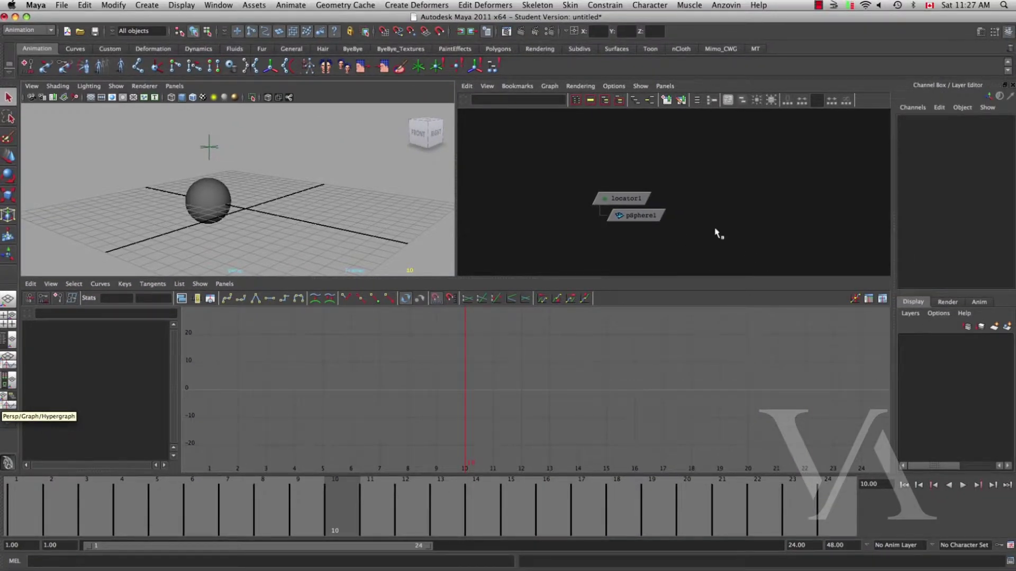
Step: Select the locator by way of its child sphere and frame its animation curves in the Graph Editor
{"action": "right_click_drag", "start_coordinate": [717, 233], "coordinate": [760, 234], "text": "alt"}
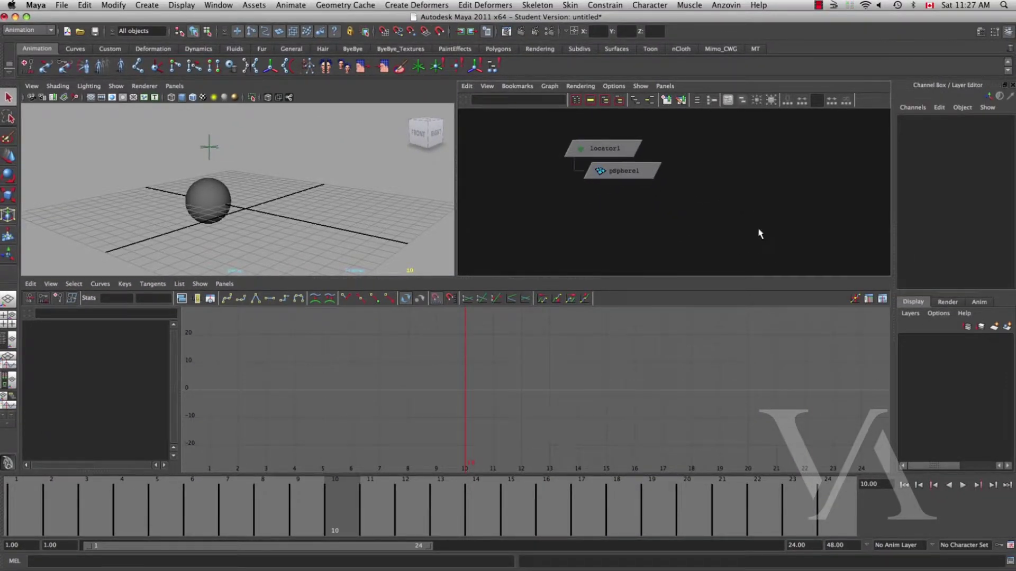
{"action": "left_click", "coordinate": [234, 202]}
{"action": "key", "text": "Up"}
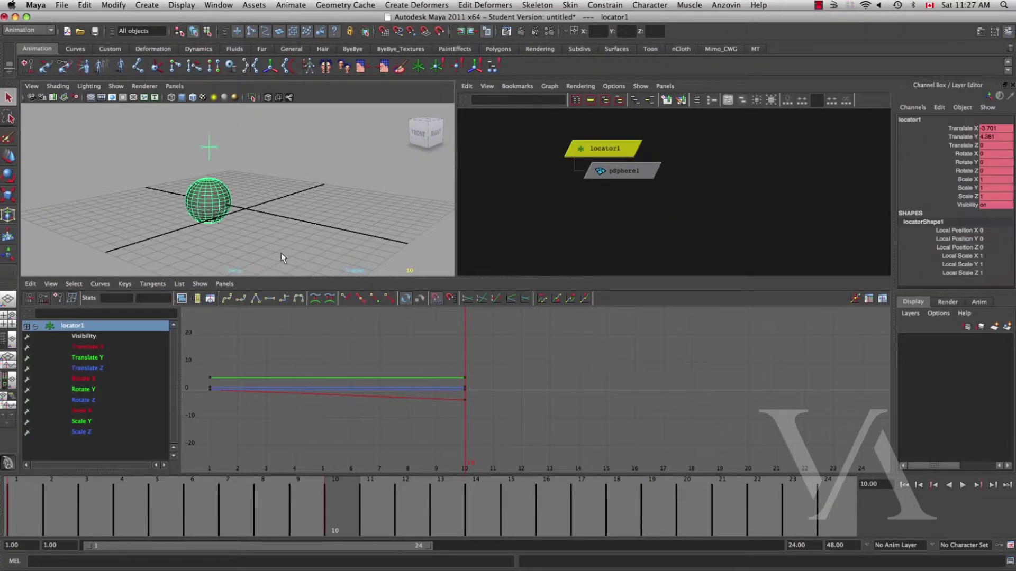
{"action": "key", "text": "f"}
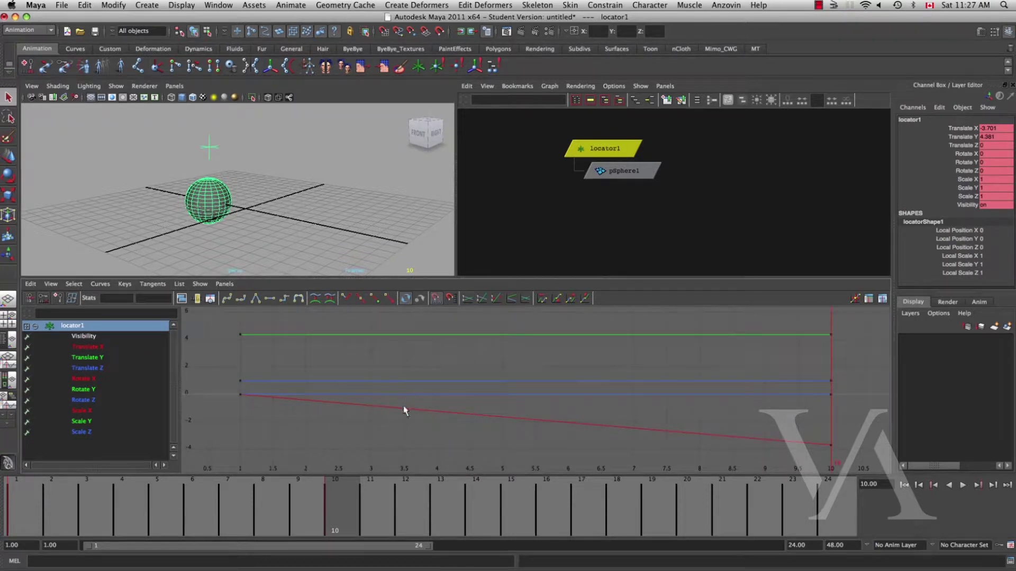
Step: Examine the locator's Translate and Visibility curves one at a time in the Graph Editor
{"action": "left_click", "coordinate": [130, 346]}
{"action": "left_click", "coordinate": [113, 358]}
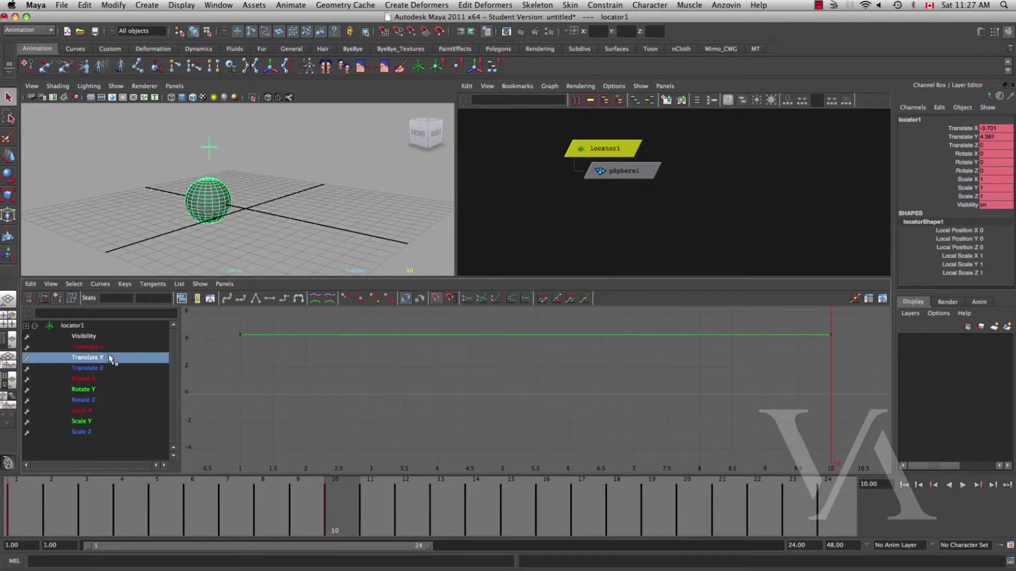
{"action": "left_click", "coordinate": [115, 369]}
{"action": "left_click_drag", "start_coordinate": [206, 190], "coordinate": [295, 426]}
{"action": "left_click", "coordinate": [188, 172]}
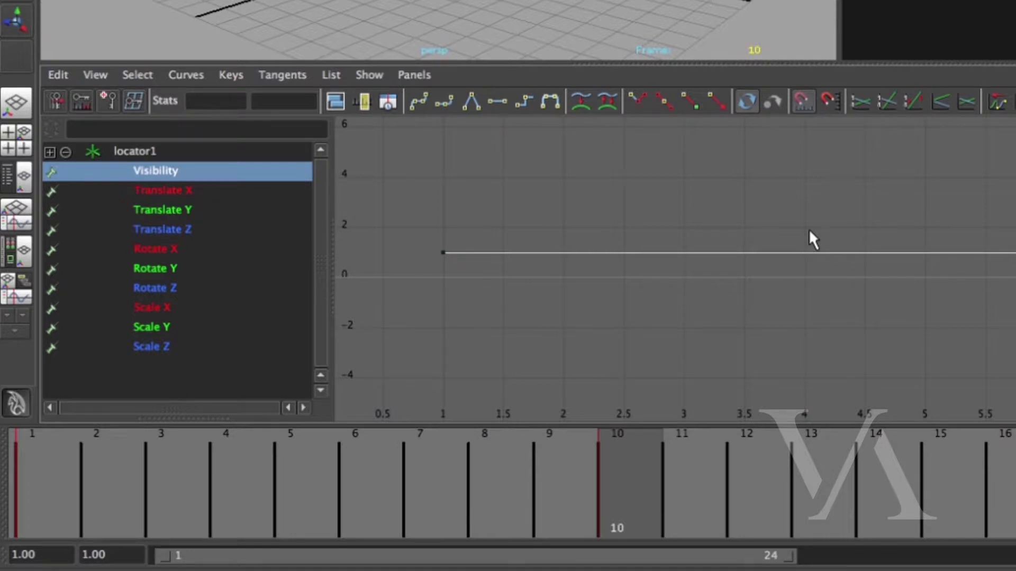
{"action": "left_click", "coordinate": [182, 194]}
{"action": "middle_click_drag", "start_coordinate": [959, 227], "coordinate": [950, 199], "text": "alt"}
{"action": "right_click_drag", "start_coordinate": [950, 200], "coordinate": [920, 190], "text": "alt"}
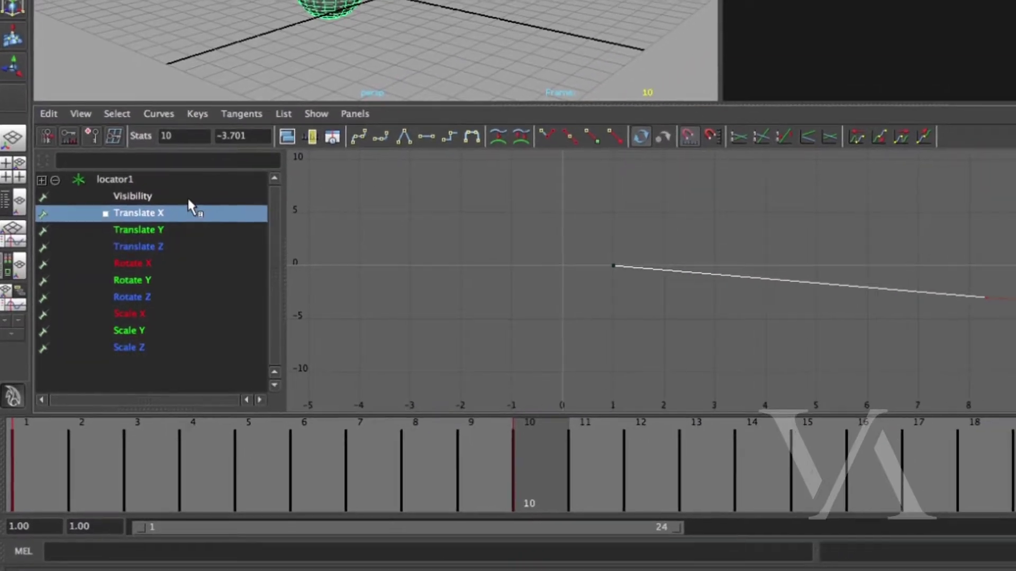
{"action": "left_click", "coordinate": [187, 197]}
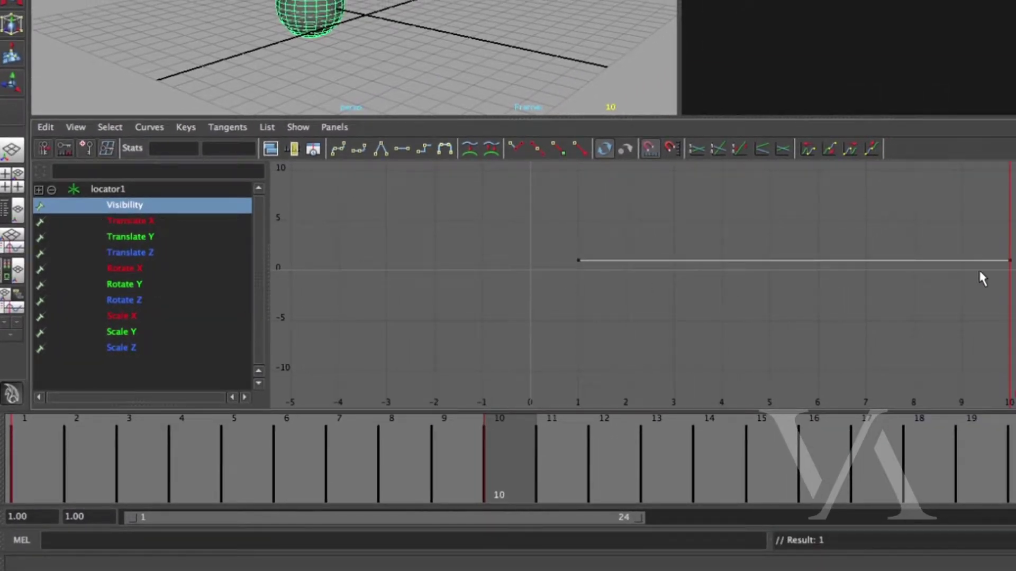
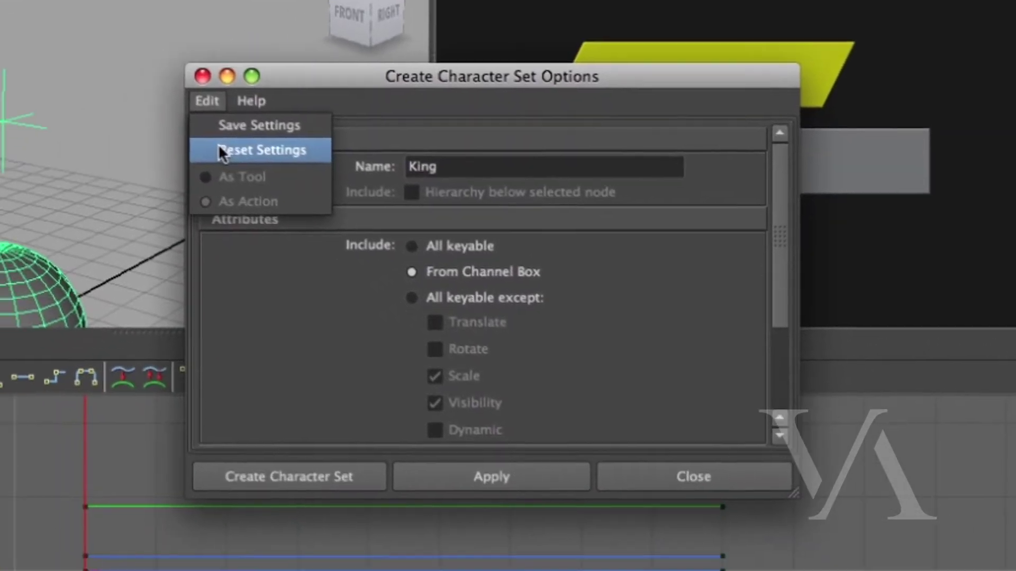
Step: Reset the Create Character Set options to their defaults and name the character set ball_child
{"action": "left_click", "coordinate": [7, 309]}
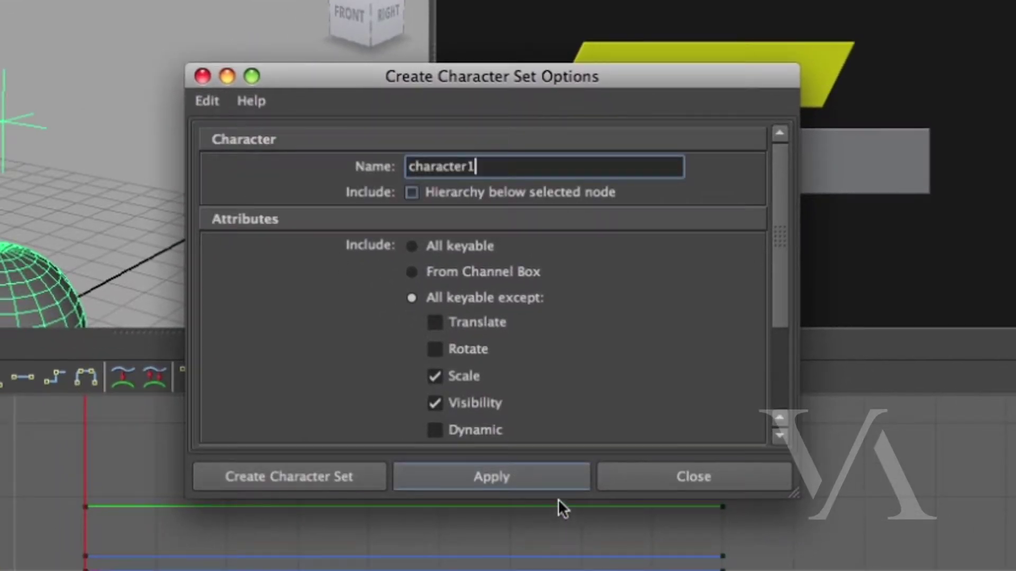
{"action": "double_click", "coordinate": [413, 167]}
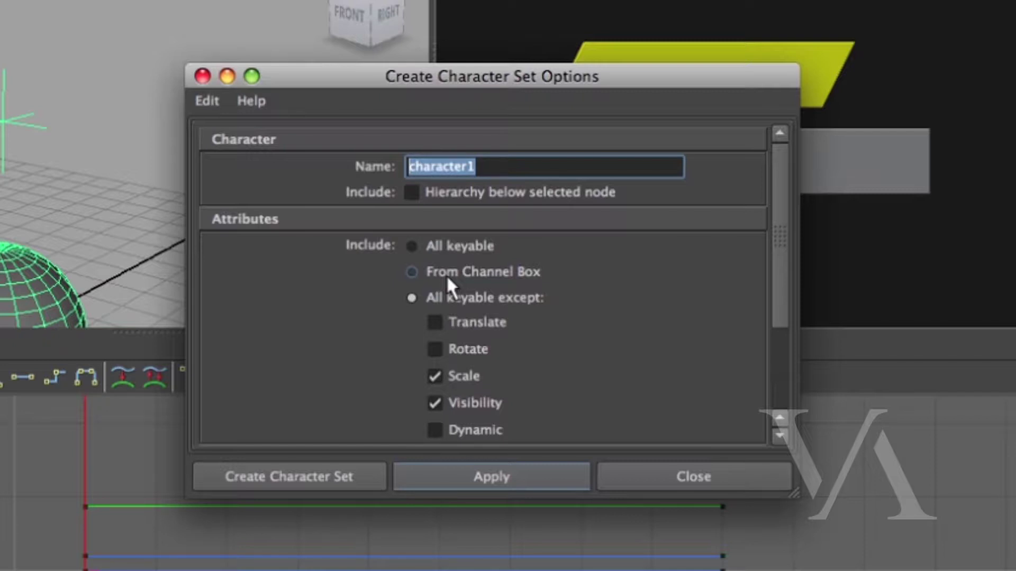
{"action": "type", "text": "ball"}
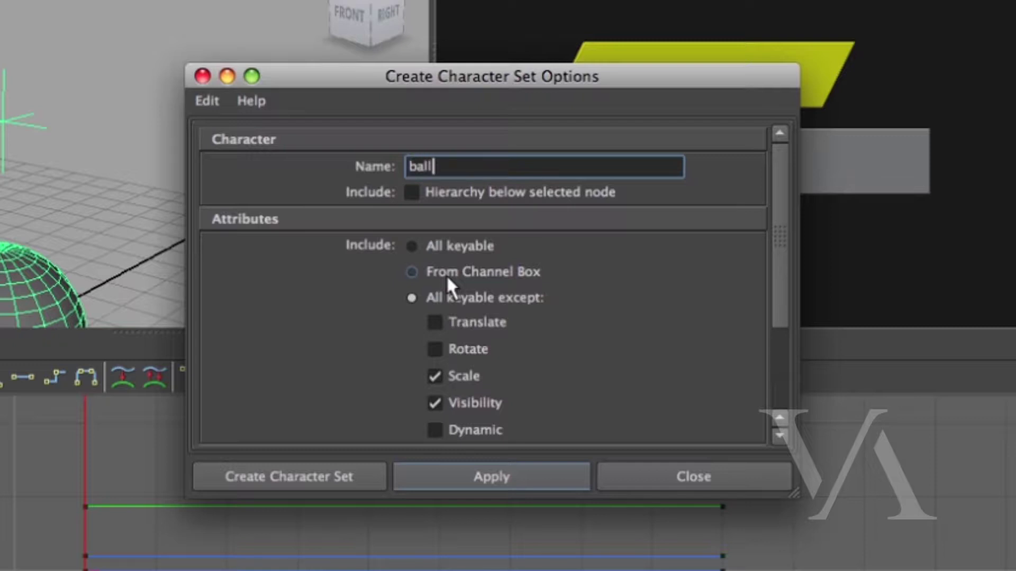
{"action": "type", "text": "_child"}
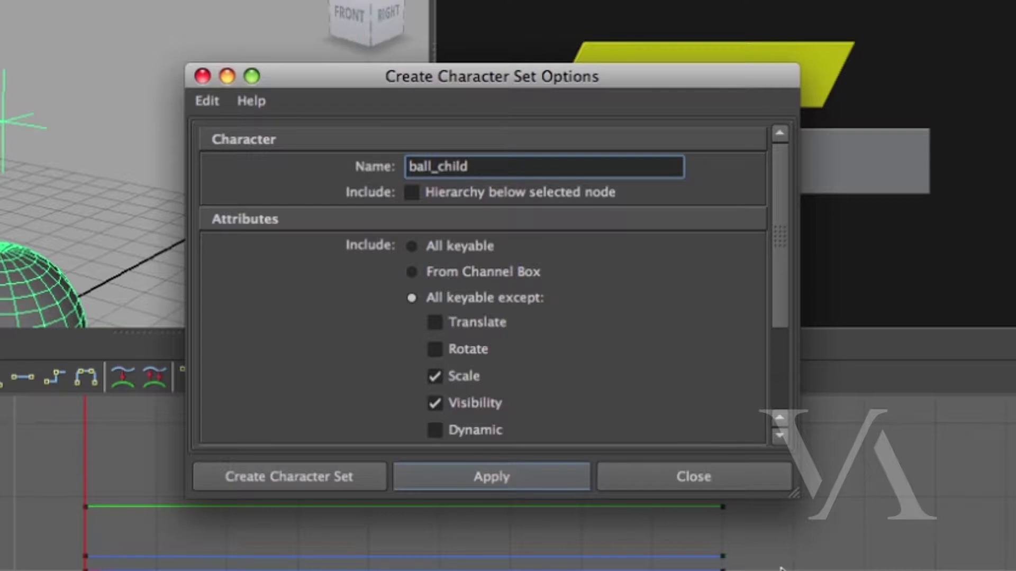
{"action": "left_click_drag", "start_coordinate": [785, 488], "coordinate": [812, 570]}
{"action": "left_click_drag", "start_coordinate": [445, 77], "coordinate": [364, 6]}
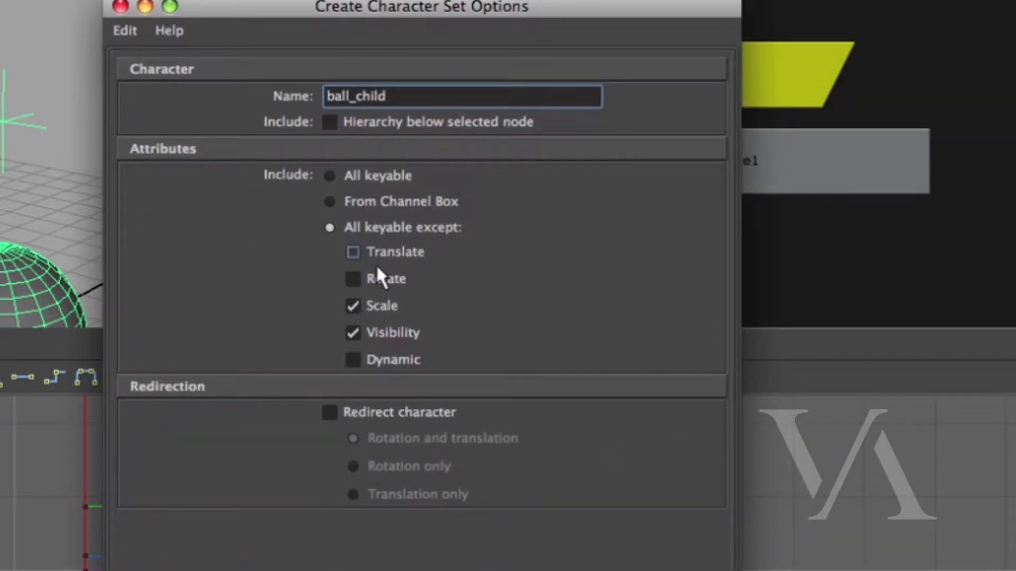
{"action": "left_click_drag", "start_coordinate": [429, 15], "coordinate": [447, 10]}
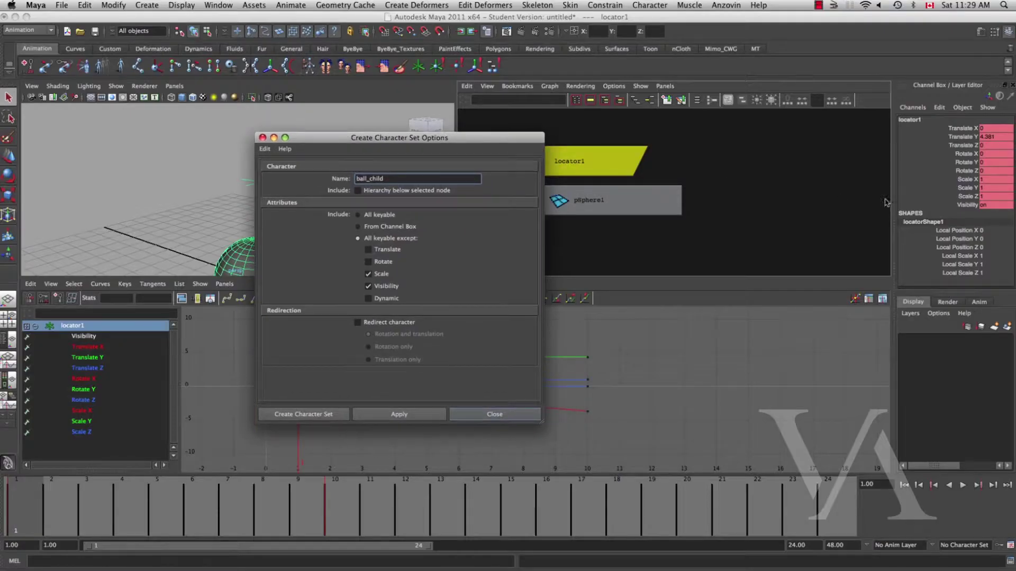
Step: Delete the keyframes from all of the locator's channels, from Translate X through Visibility
{"action": "left_click_drag", "start_coordinate": [938, 207], "coordinate": [924, 130]}
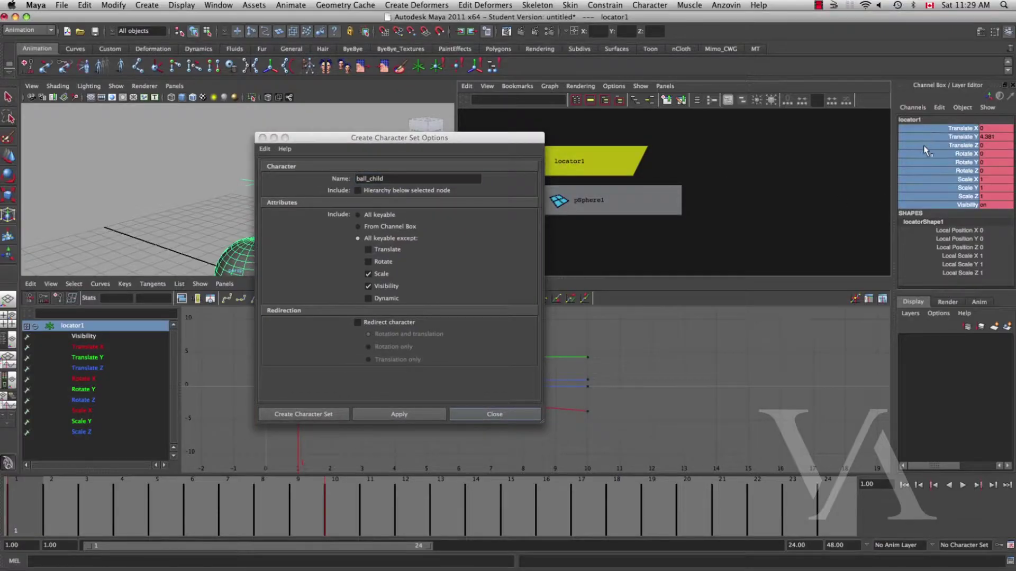
{"action": "right_click", "coordinate": [924, 146]}
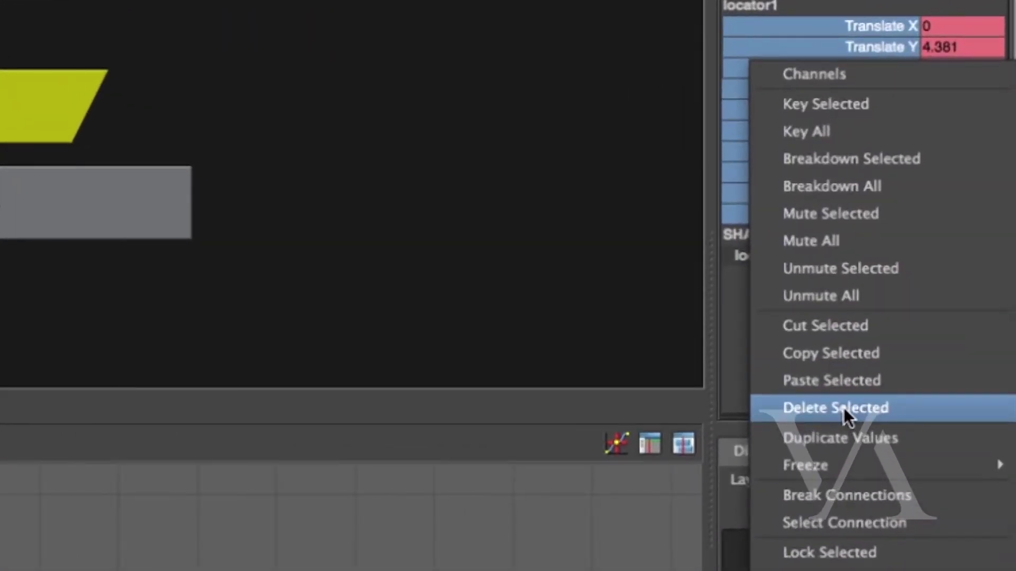
{"action": "left_click", "coordinate": [843, 407]}
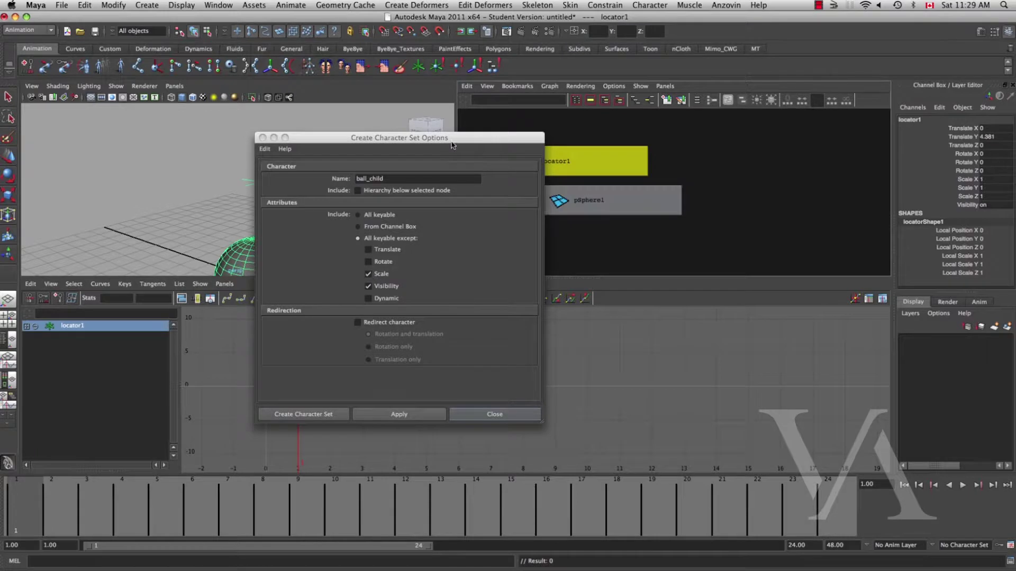
Step: Set the character set to include attributes From Channel Box and select the locator's Translate X, Y and Z channels
{"action": "mouse_move", "coordinate": [452, 142]}
{"action": "left_mouse_down"}
{"action": "mouse_move", "coordinate": [475, 134]}
{"action": "mouse_move", "coordinate": [467, 138]}
{"action": "left_mouse_up"}
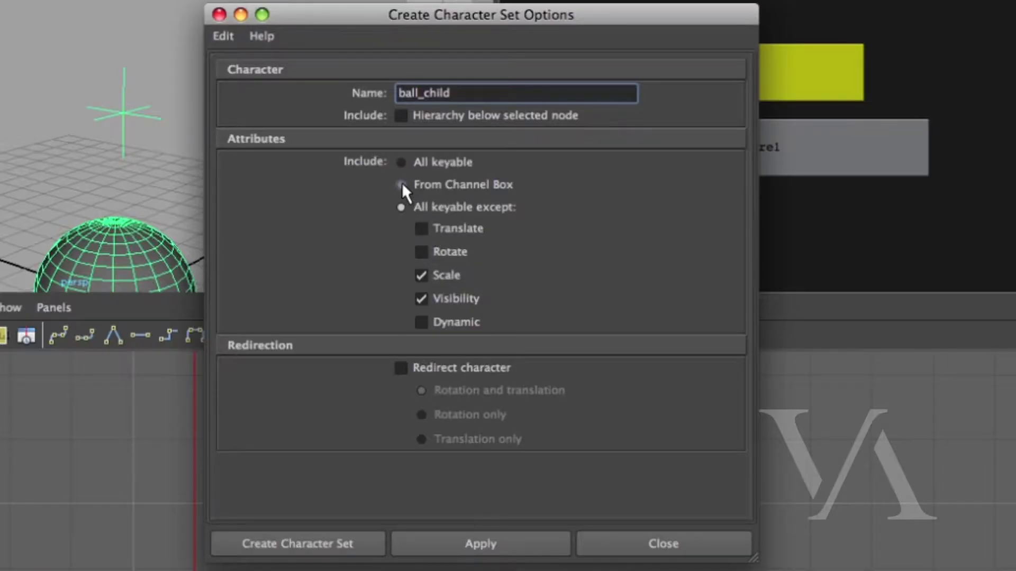
{"action": "left_click", "coordinate": [397, 222]}
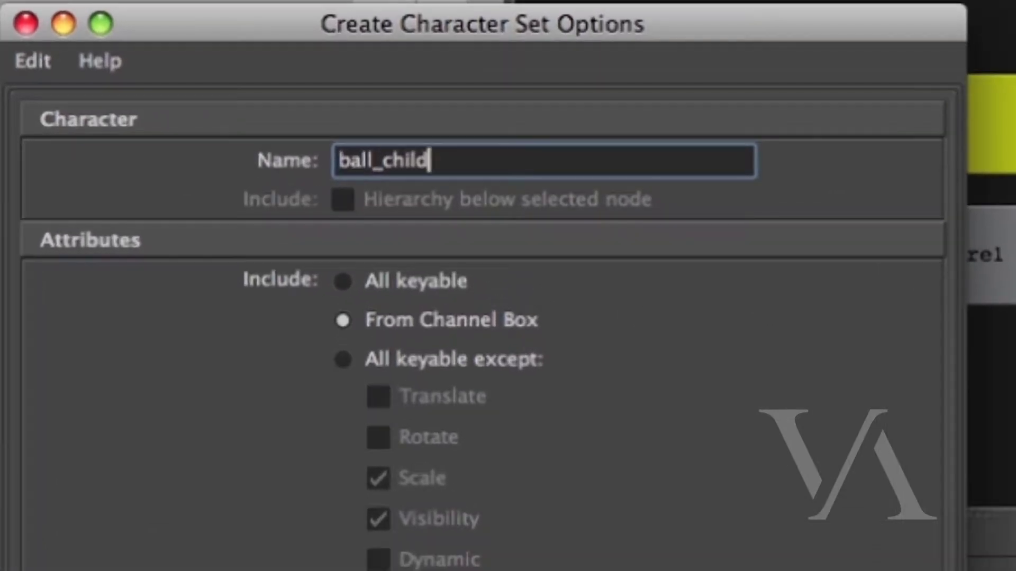
{"action": "left_click_drag", "start_coordinate": [962, 129], "coordinate": [962, 145]}
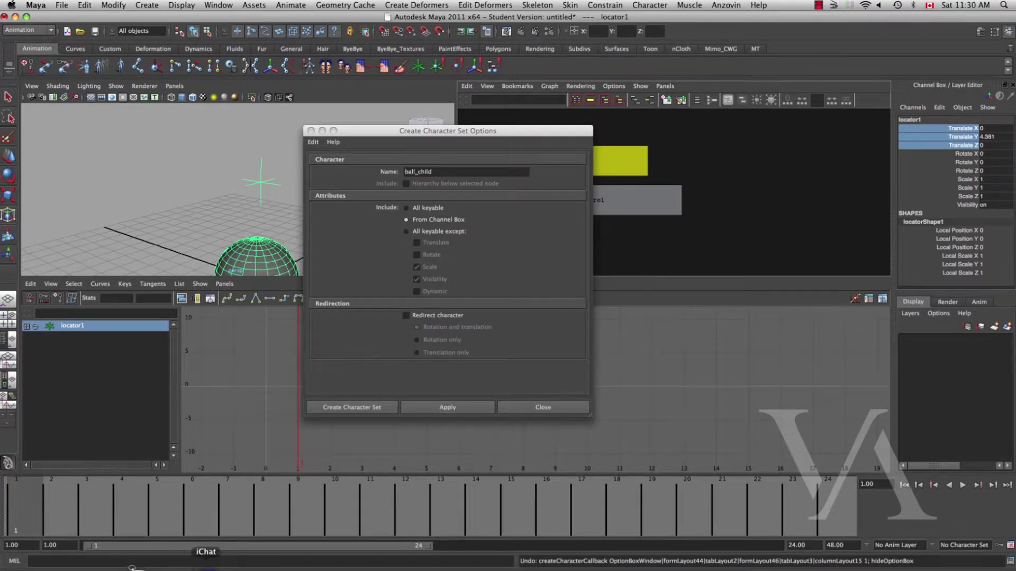
{"action": "left_click", "coordinate": [415, 267]}
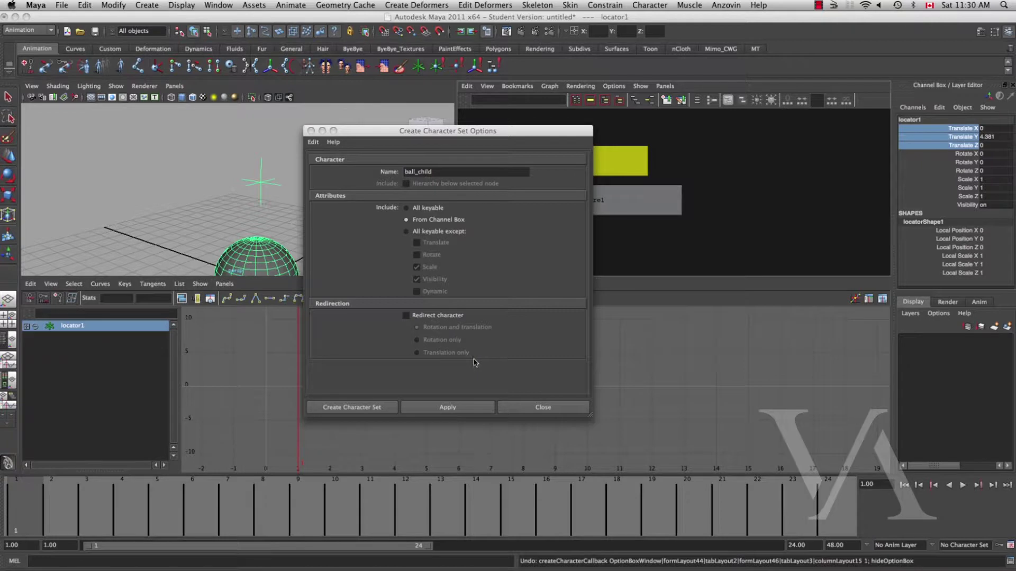
Step: Switch to Desktastic, circle the From Channel Box option in yellow, and draw arrows from it to the locator's channels
{"action": "key", "text": "super+Tab"}
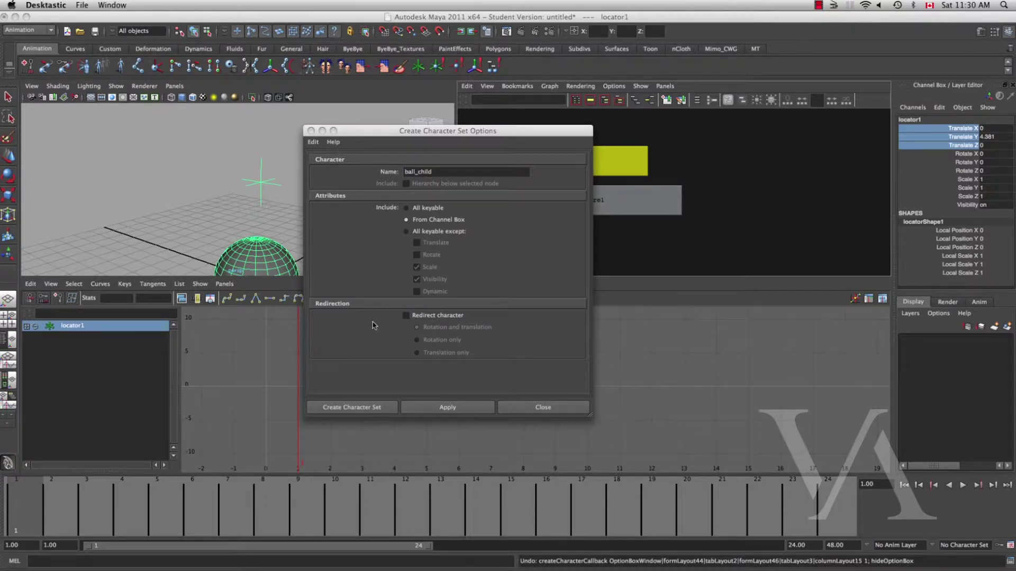
{"action": "left_click", "coordinate": [9, 129]}
{"action": "left_click", "coordinate": [9, 130]}
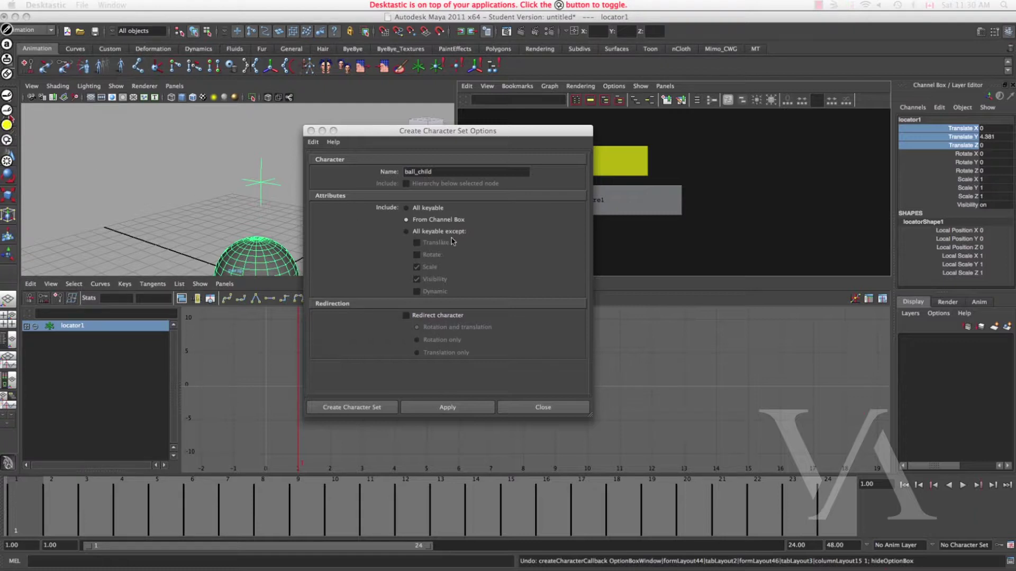
{"action": "mouse_move", "coordinate": [421, 208]}
{"action": "left_mouse_down"}
{"action": "mouse_move", "coordinate": [476, 212]}
{"action": "mouse_move", "coordinate": [841, 113]}
{"action": "mouse_move", "coordinate": [895, 144]}
{"action": "left_mouse_up"}
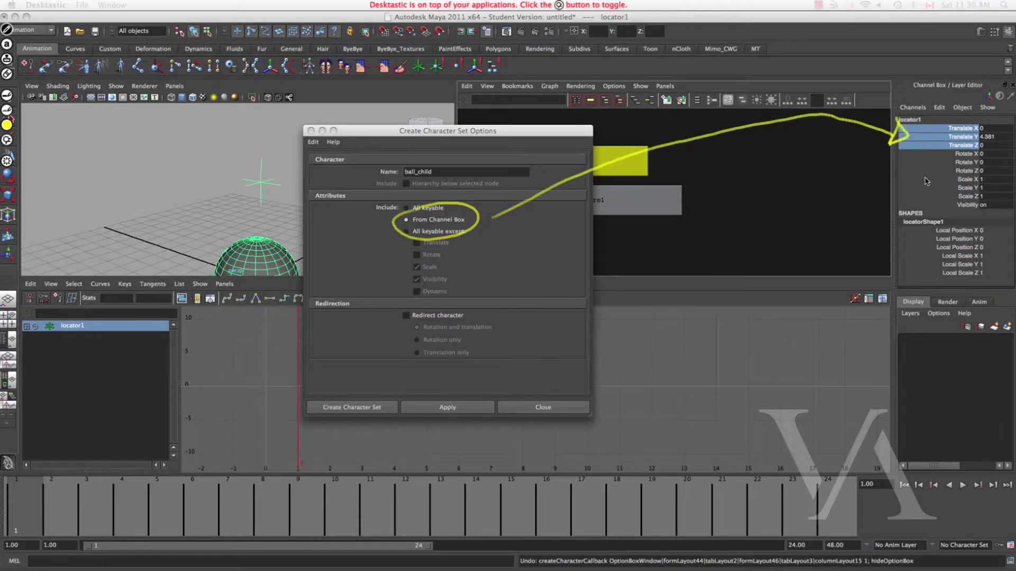
{"action": "left_click_drag", "start_coordinate": [891, 147], "coordinate": [914, 198]}
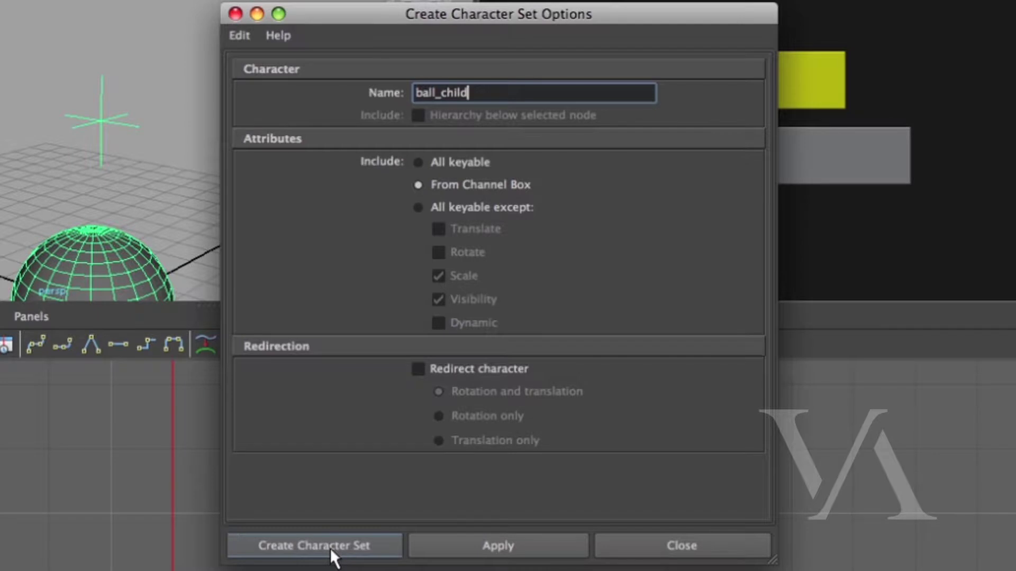
Step: Create the ball_child character set and check it in the list of current character sets
{"action": "left_click", "coordinate": [329, 545]}
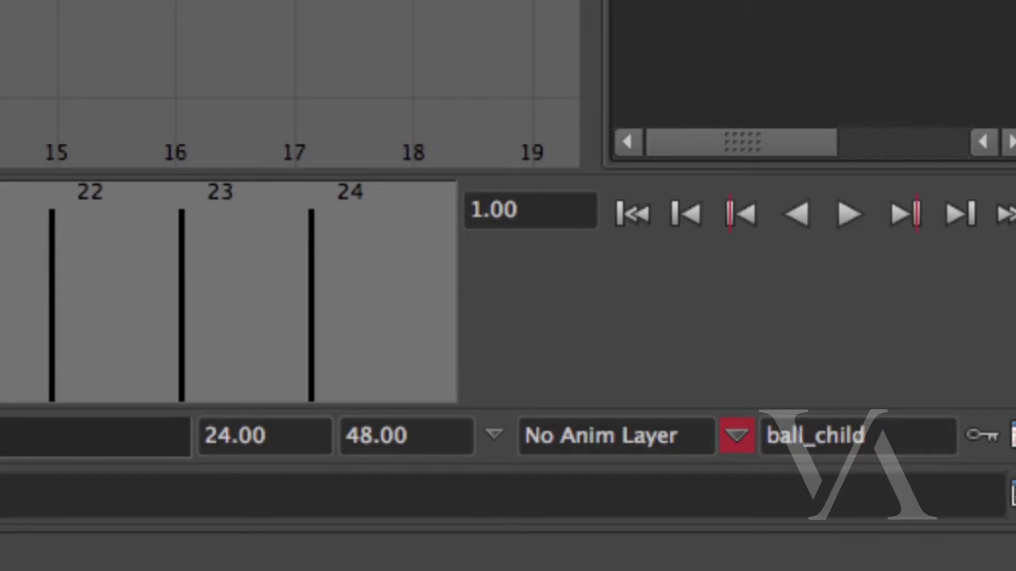
{"action": "left_click", "coordinate": [737, 436]}
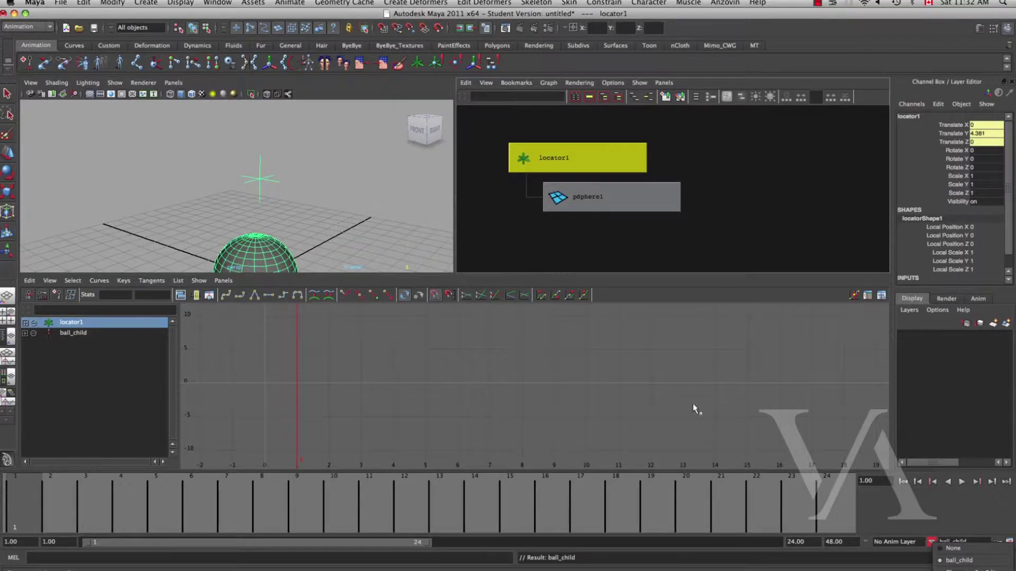
{"action": "left_click", "coordinate": [585, 379]}
Step: Open the Outliner and expand the ball_child character set to examine its member channels
{"action": "left_click", "coordinate": [217, 3]}
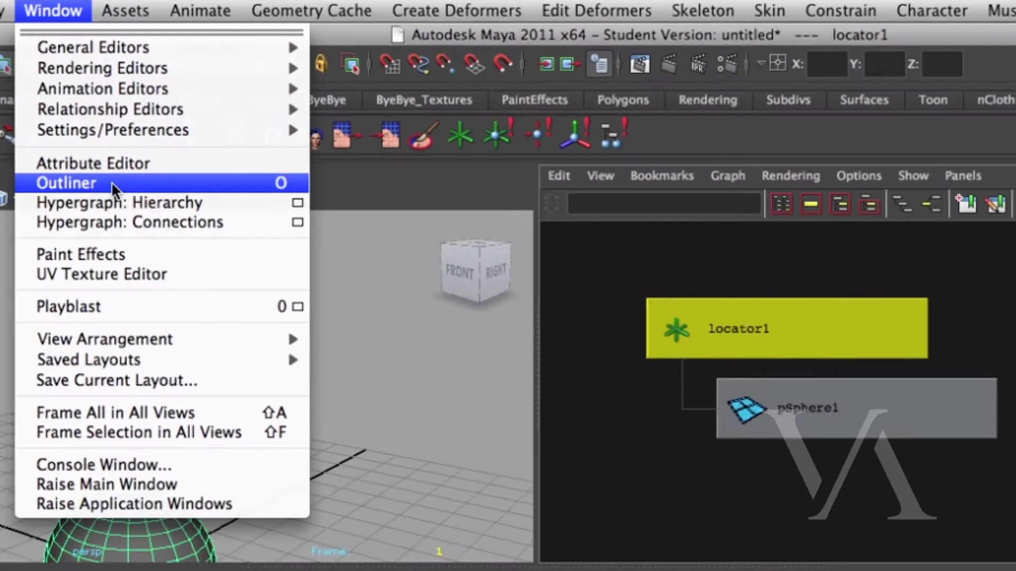
{"action": "left_click", "coordinate": [111, 182]}
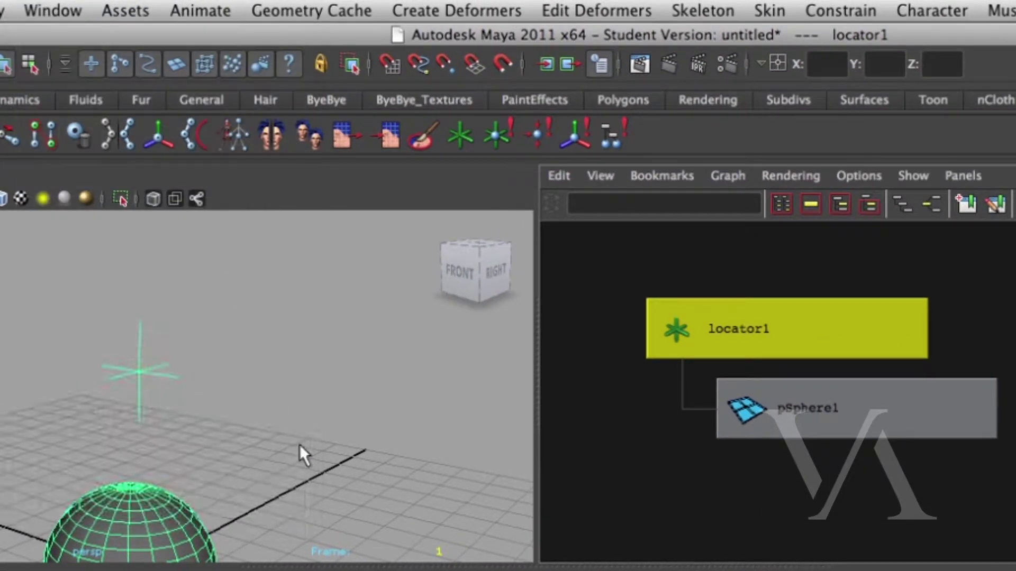
{"action": "left_click_drag", "start_coordinate": [125, 299], "coordinate": [370, 313]}
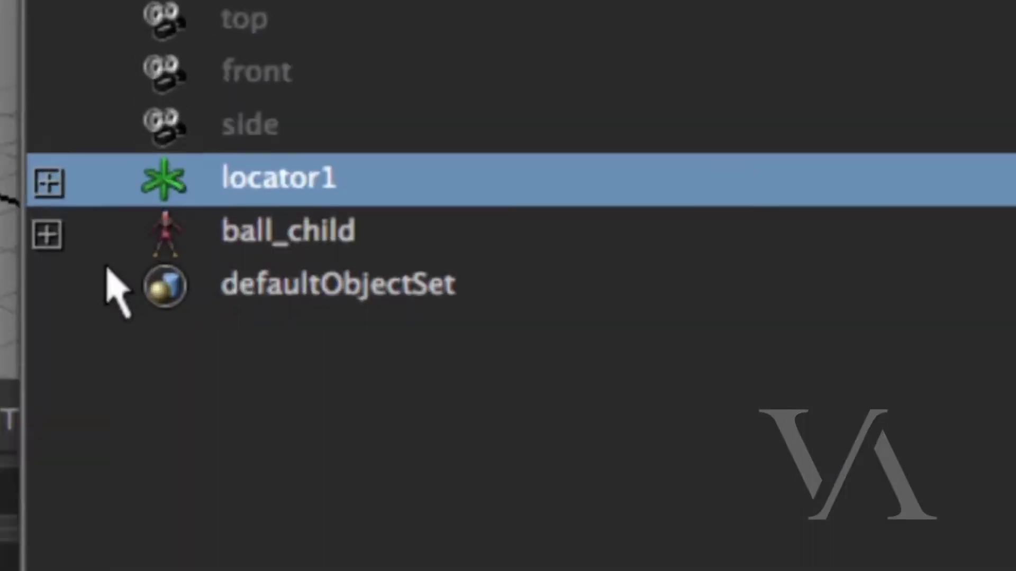
{"action": "left_click", "coordinate": [319, 240]}
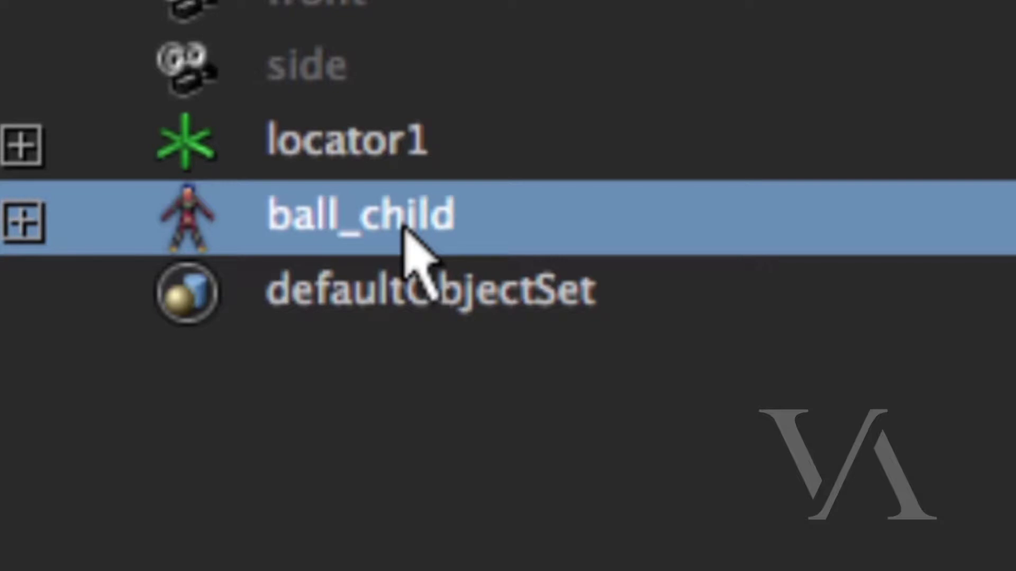
{"action": "middle_click_drag", "start_coordinate": [405, 229], "coordinate": [405, 229]}
{"action": "middle_click_drag", "start_coordinate": [405, 229], "coordinate": [405, 229]}
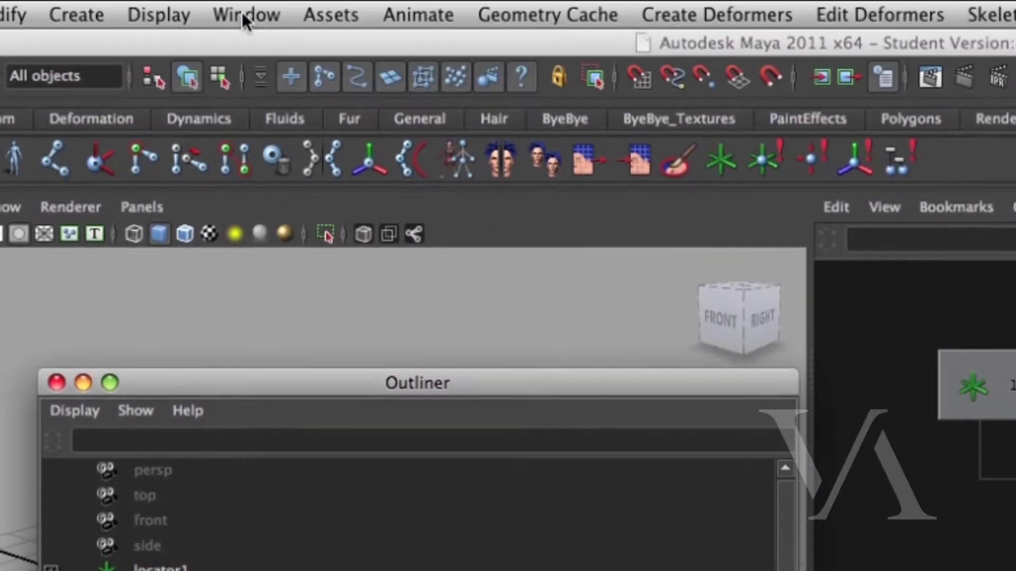
Step: Open the Relationship Editor for set editing and examine the ball_child character set among the sets and objects
{"action": "left_click", "coordinate": [243, 12]}
{"action": "mouse_move", "coordinate": [314, 129]}
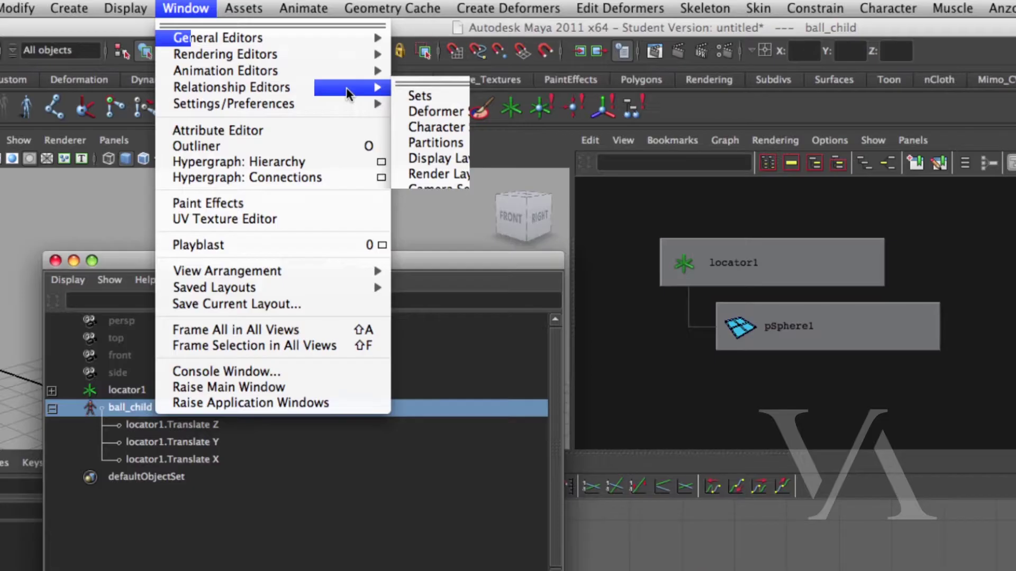
{"action": "left_click", "coordinate": [466, 104]}
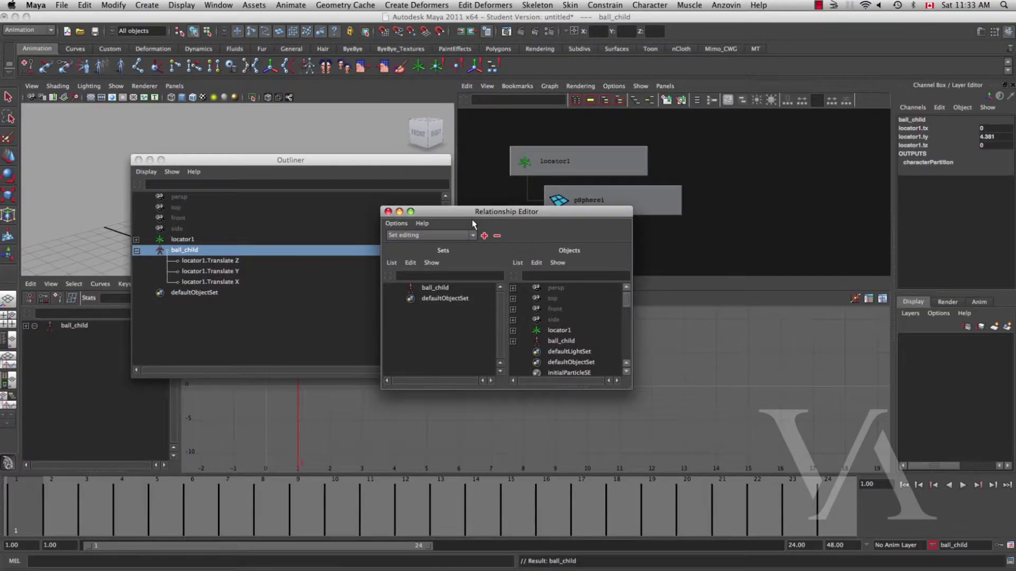
{"action": "left_click_drag", "start_coordinate": [472, 213], "coordinate": [276, 46]}
{"action": "left_click_drag", "start_coordinate": [433, 219], "coordinate": [561, 284]}
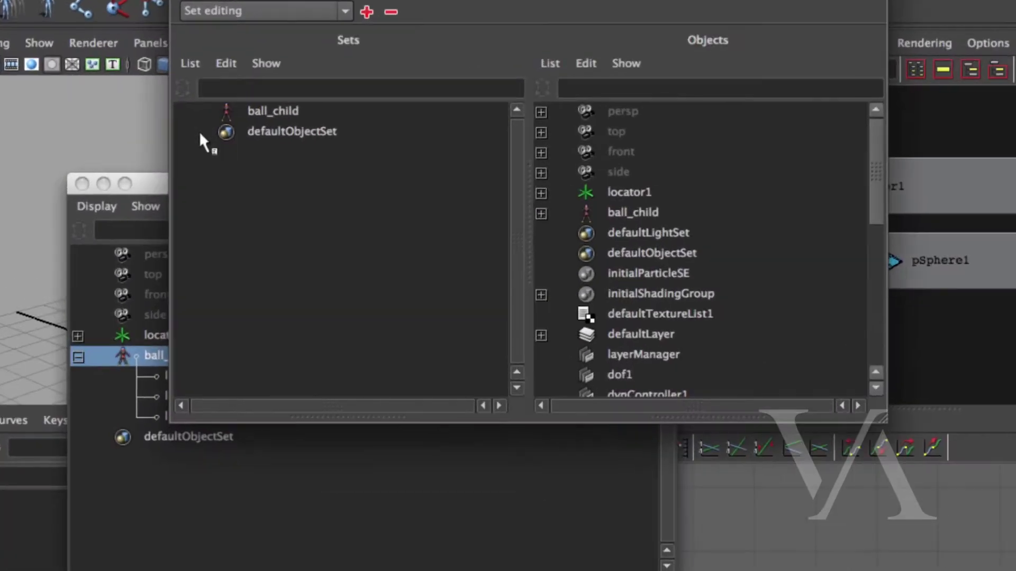
{"action": "middle_click_drag", "start_coordinate": [200, 135], "coordinate": [264, 120]}
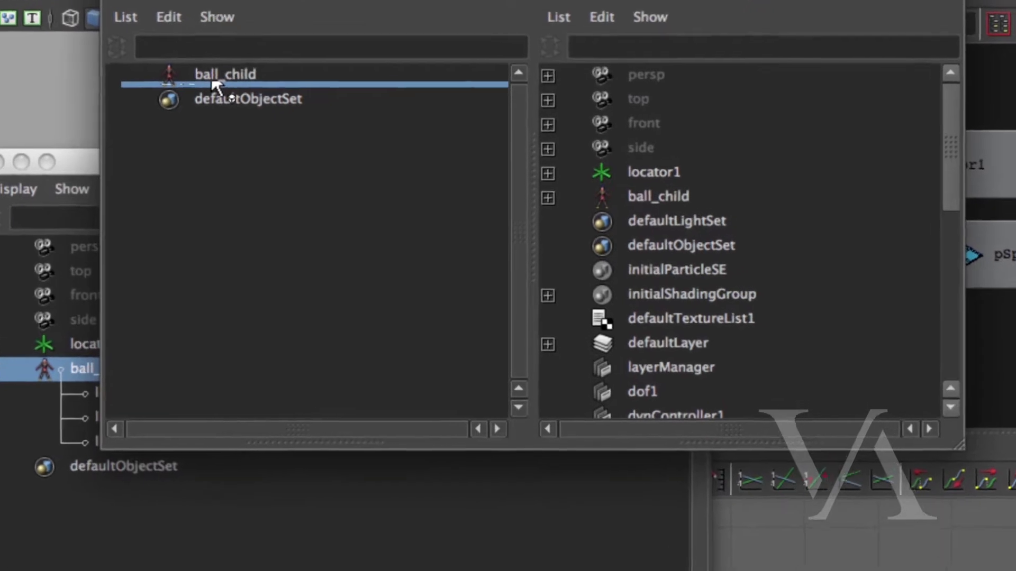
{"action": "middle_click_drag", "start_coordinate": [212, 80], "coordinate": [177, 55]}
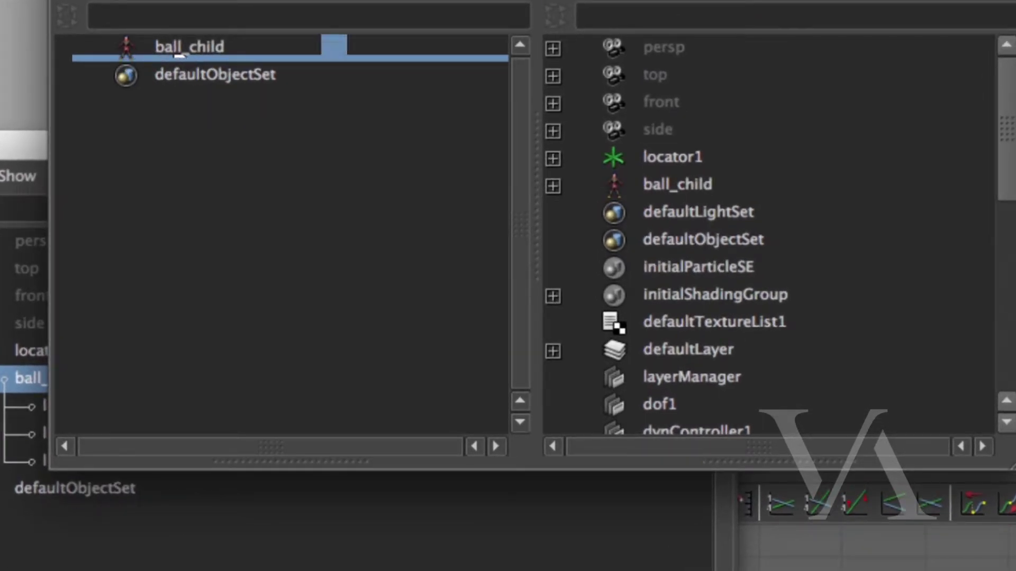
{"action": "left_click", "coordinate": [552, 185]}
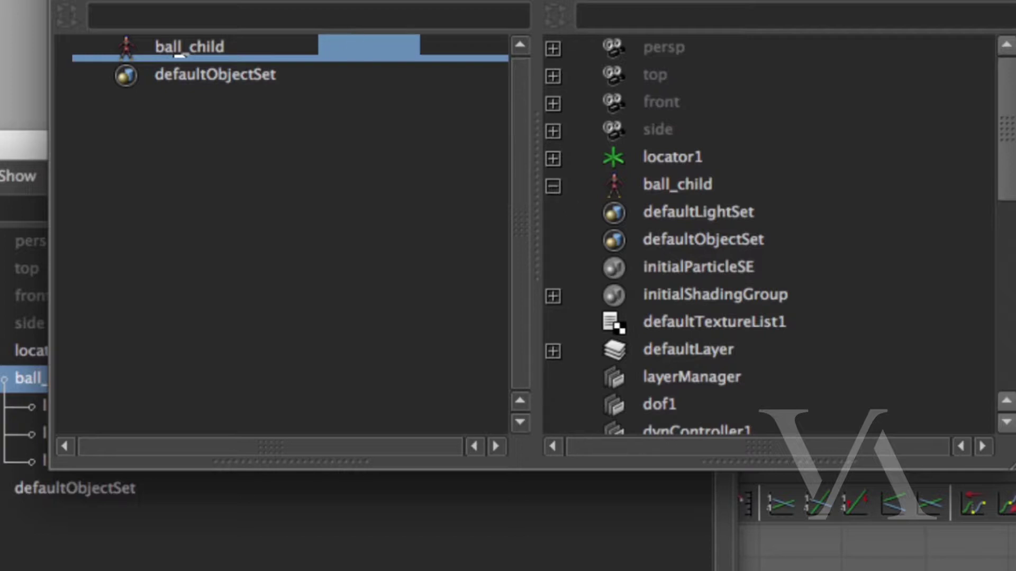
{"action": "left_click", "coordinate": [174, 44]}
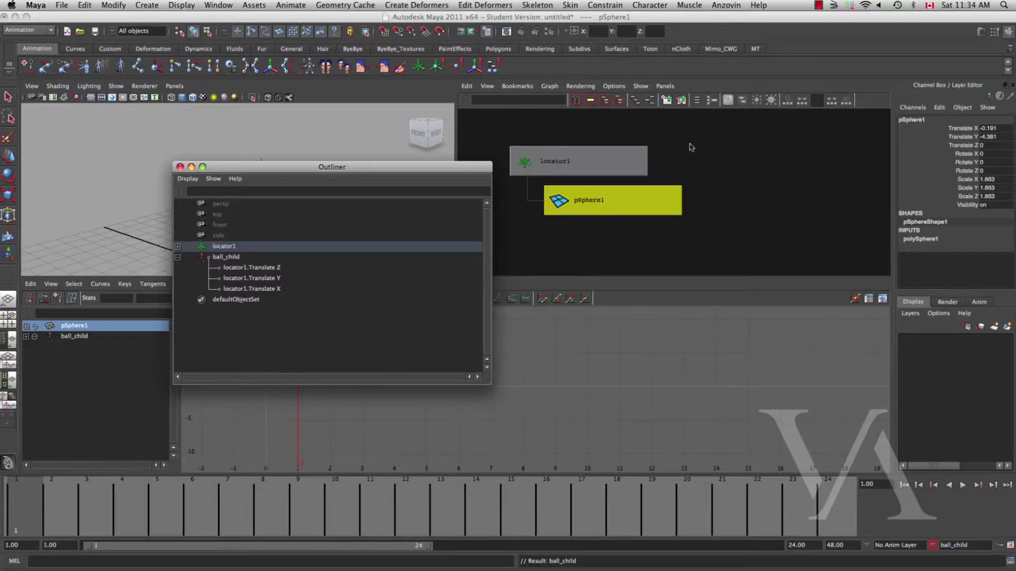
Step: Look up the Add to Character Set command and annotate the path from the Character menu to the current character set with Desktastic
{"action": "left_click", "coordinate": [659, 7]}
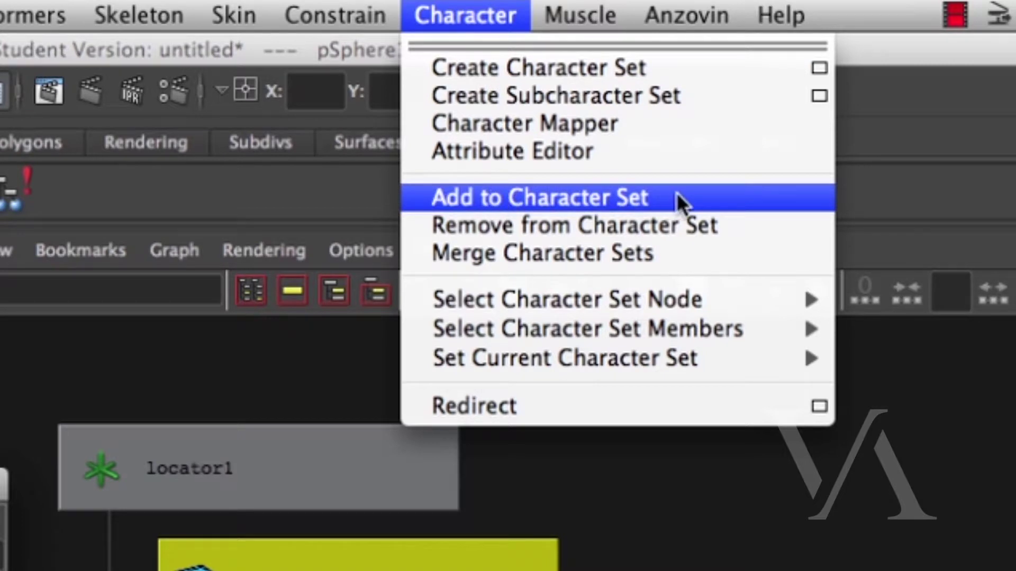
{"action": "left_click", "coordinate": [890, 197]}
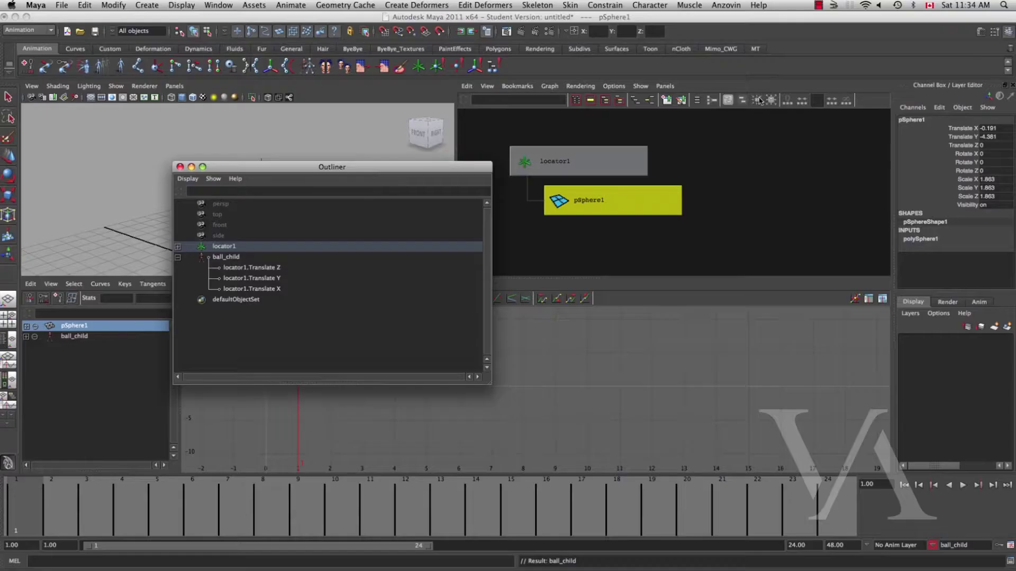
{"action": "key", "text": "F6"}
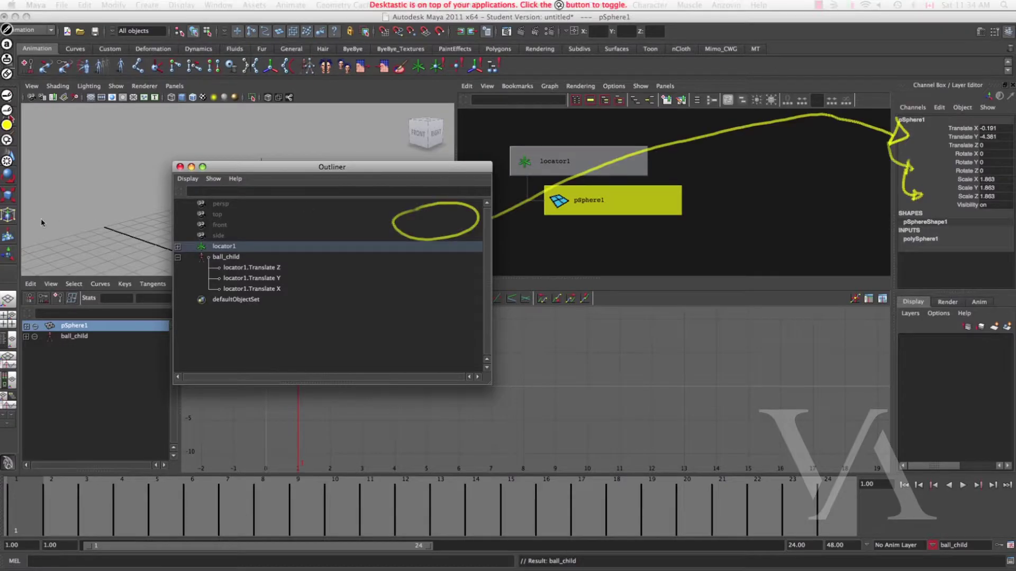
{"action": "left_click", "coordinate": [7, 161]}
{"action": "mouse_move", "coordinate": [660, 17]}
{"action": "left_mouse_down"}
{"action": "mouse_move", "coordinate": [719, 252]}
{"action": "mouse_move", "coordinate": [947, 529]}
{"action": "mouse_move", "coordinate": [939, 537]}
{"action": "left_mouse_up"}
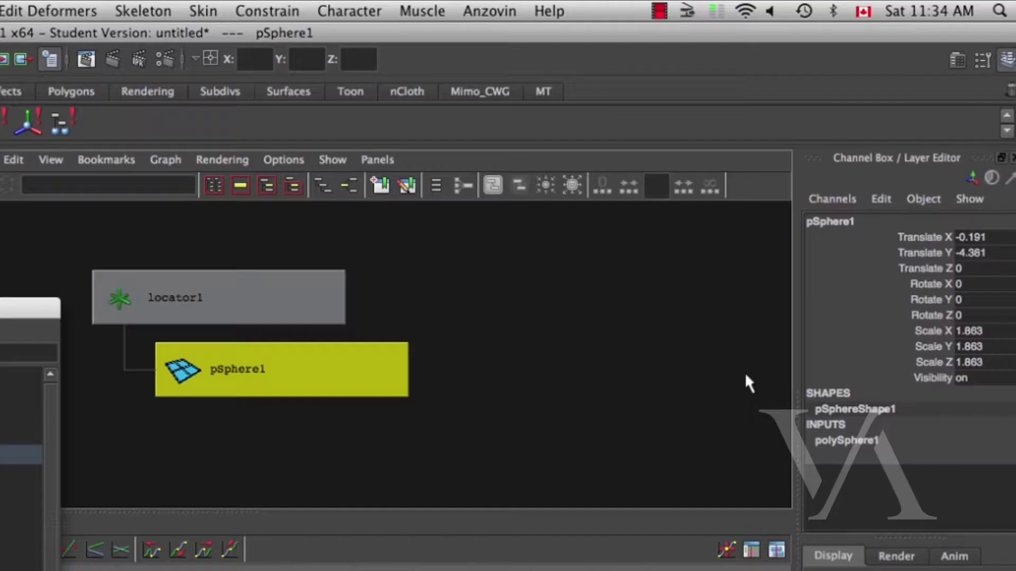
Step: Add the child sphere's Rotate X, Y and Z channels to the ball_child character set and circle them with a screen annotation
{"action": "left_click_drag", "start_coordinate": [859, 289], "coordinate": [856, 314]}
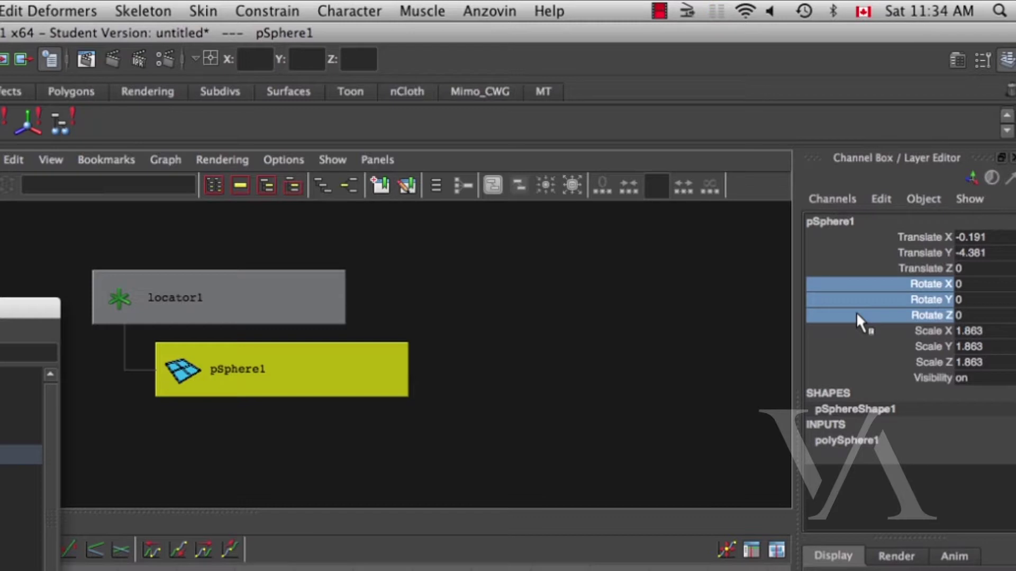
{"action": "left_click", "coordinate": [353, 7]}
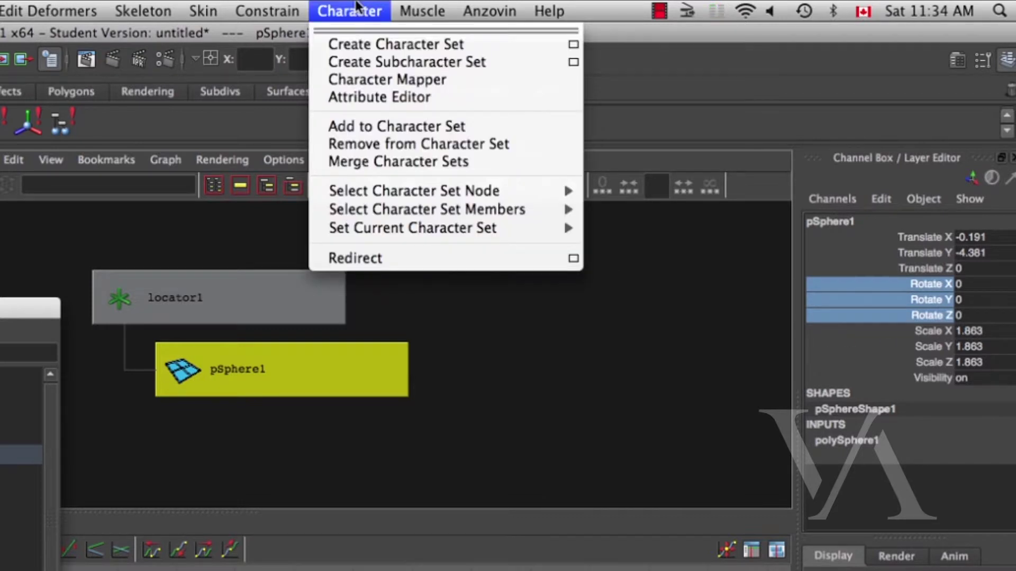
{"action": "left_click", "coordinate": [370, 129]}
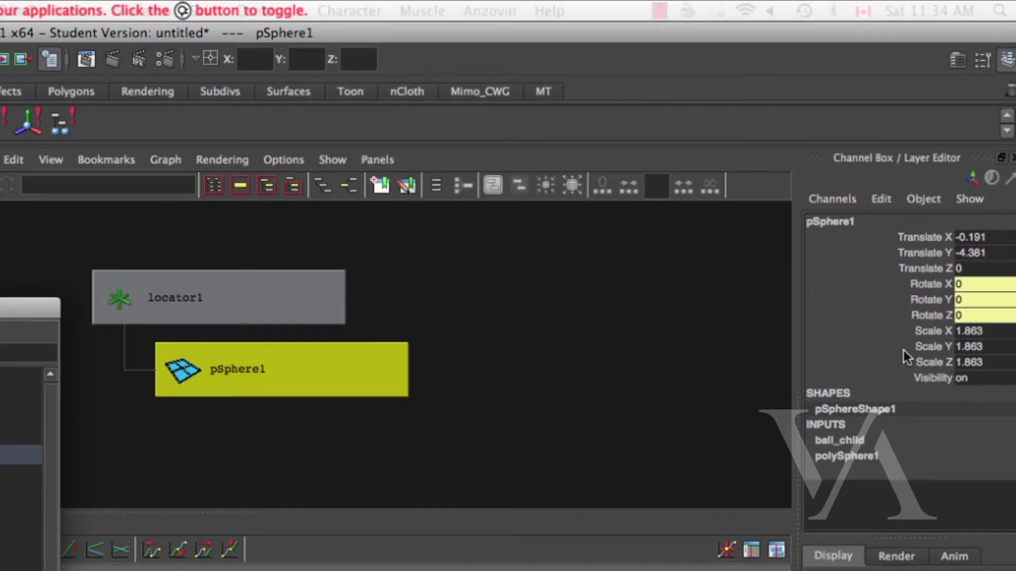
{"action": "mouse_move", "coordinate": [962, 290]}
{"action": "left_mouse_down"}
{"action": "mouse_move", "coordinate": [979, 354]}
{"action": "mouse_move", "coordinate": [924, 295]}
{"action": "left_mouse_up"}
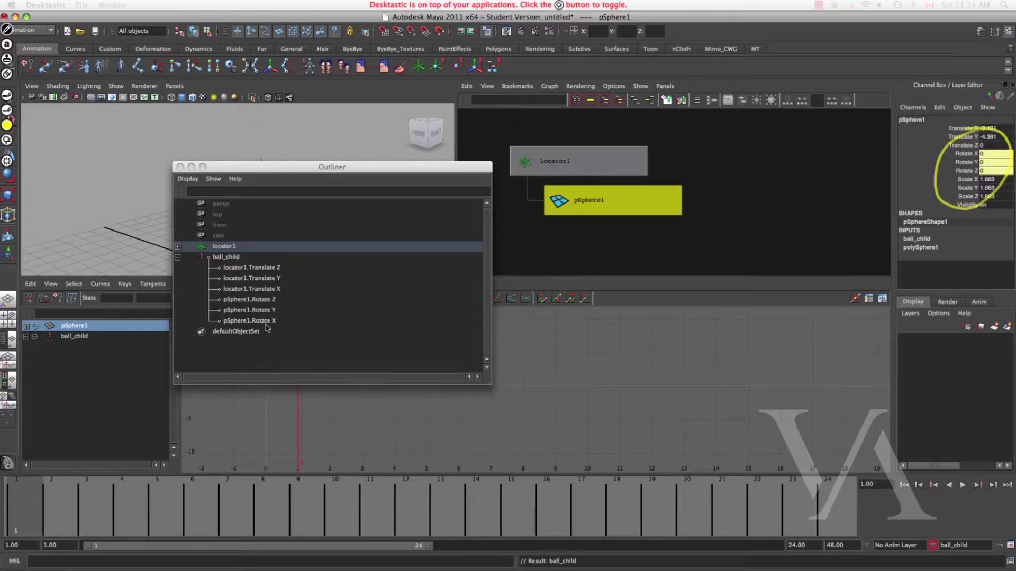
{"action": "mouse_move", "coordinate": [292, 260]}
{"action": "left_mouse_down"}
{"action": "mouse_move", "coordinate": [296, 350]}
{"action": "mouse_move", "coordinate": [290, 259]}
{"action": "left_mouse_up"}
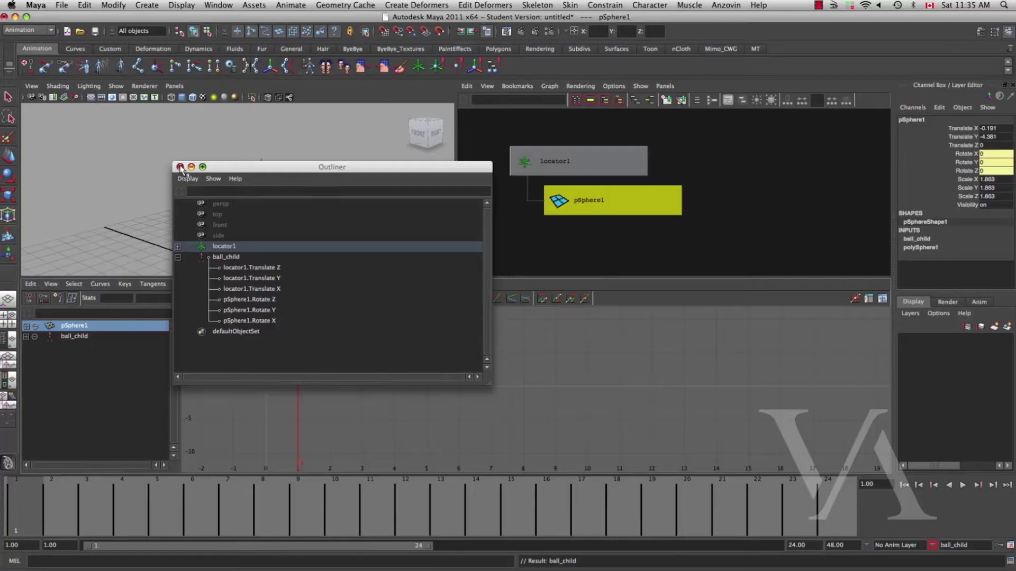
Step: Select the locator above the sphere in the perspective view and activate the Select tool
{"action": "right_click_drag", "start_coordinate": [342, 218], "coordinate": [272, 189], "text": "alt"}
{"action": "middle_click_drag", "start_coordinate": [272, 190], "coordinate": [267, 170], "text": "alt"}
{"action": "left_click", "coordinate": [266, 167]}
{"action": "key", "text": "q"}
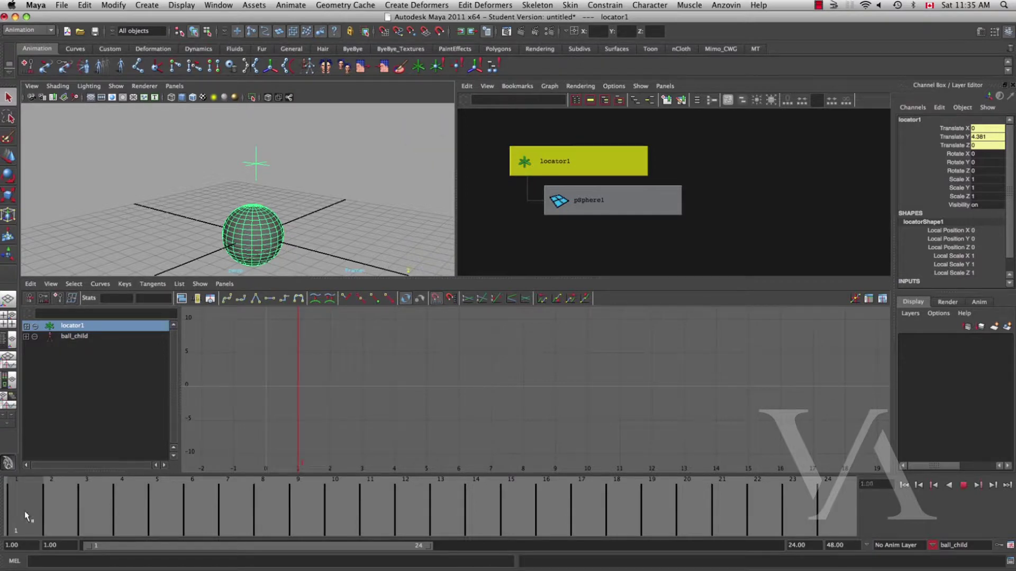
Step: Set a key for the ball_child character set at frame 1 with the locator selected
{"action": "middle_click_drag", "start_coordinate": [263, 216], "coordinate": [260, 204], "text": "alt"}
{"action": "right_click_drag", "start_coordinate": [261, 204], "coordinate": [258, 217], "text": "alt"}
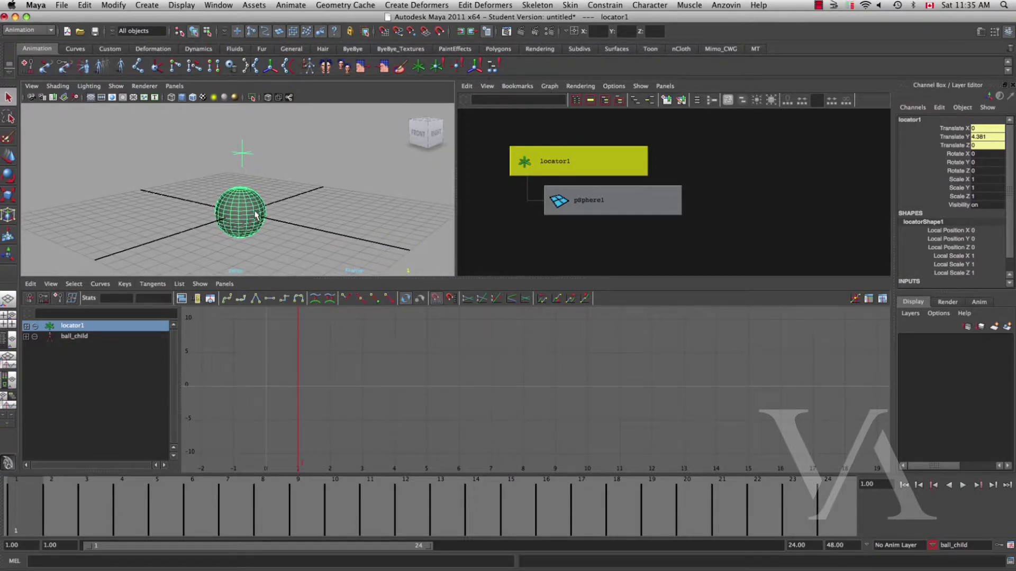
{"action": "key", "text": "s"}
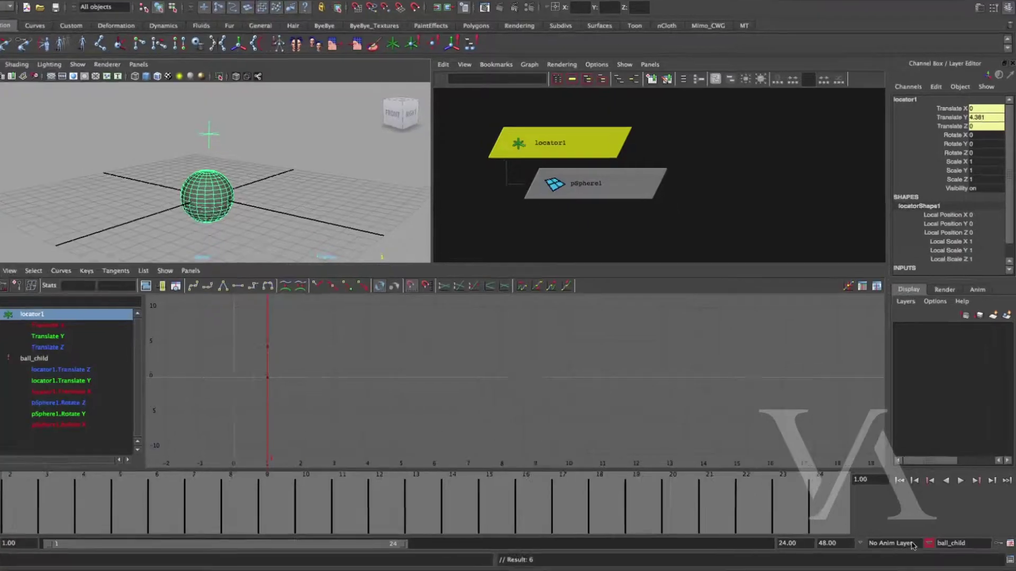
Step: Set the current character set to None and check the keyed channels of the sphere and the locator
{"action": "left_click", "coordinate": [960, 526]}
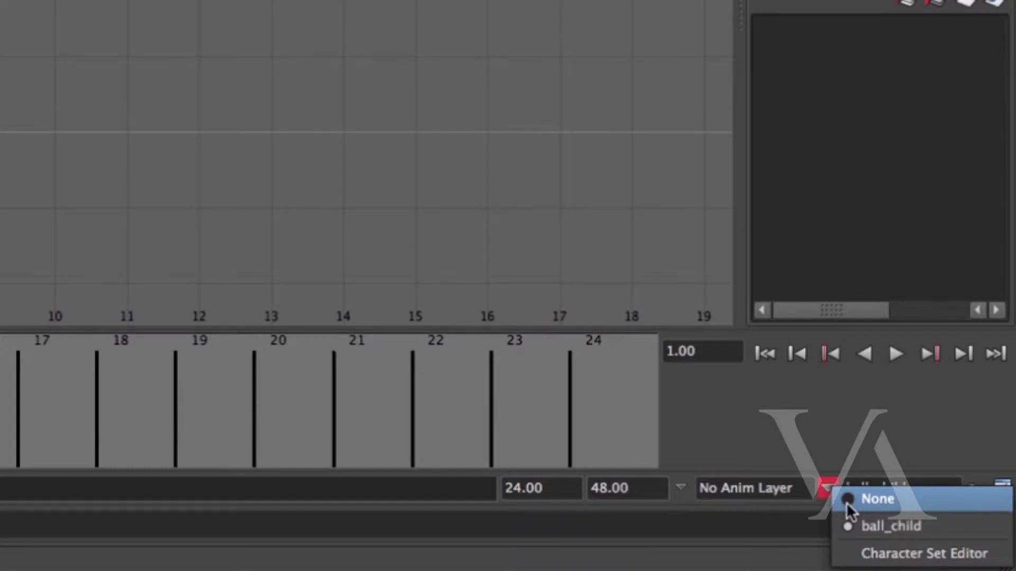
{"action": "left_click", "coordinate": [848, 503]}
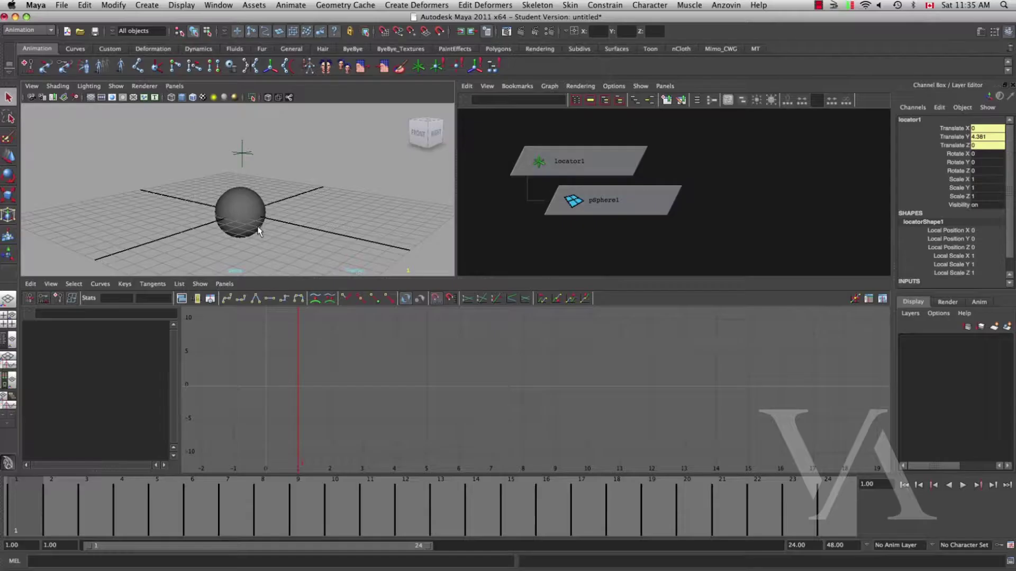
{"action": "left_click", "coordinate": [259, 226]}
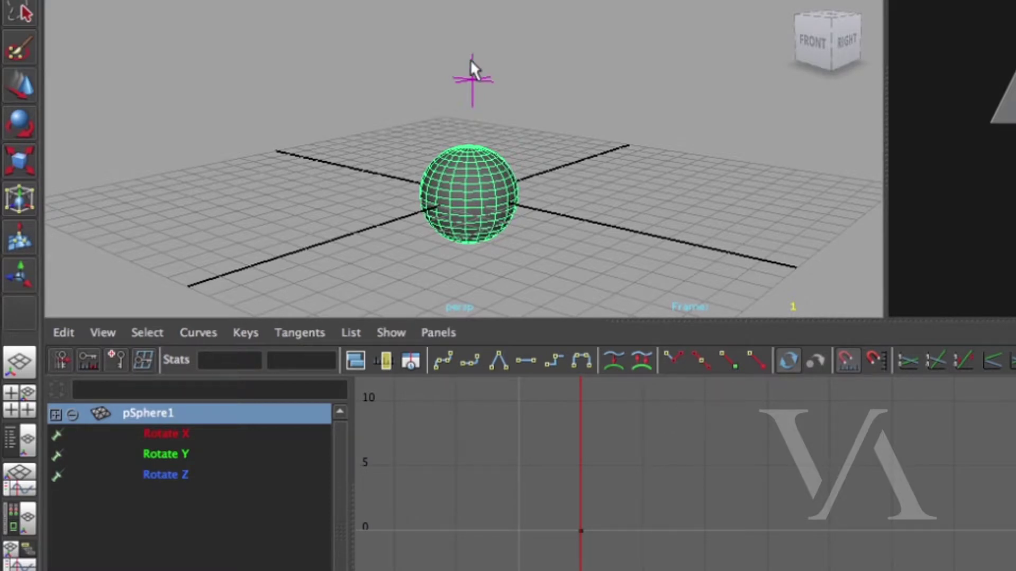
{"action": "left_click_drag", "start_coordinate": [468, 57], "coordinate": [479, 88]}
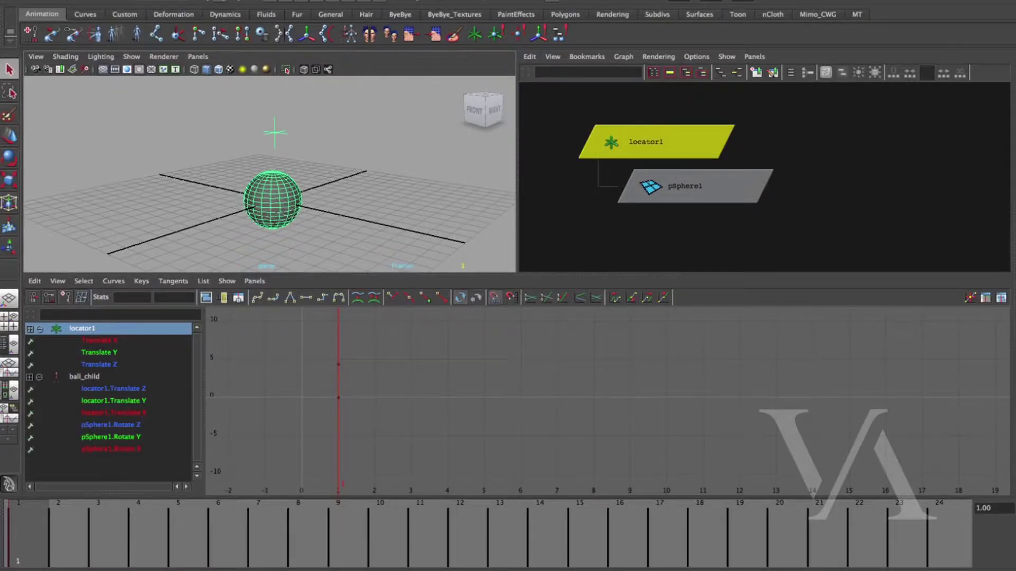
Step: At frame 10, move the locator along Z and the child sphere away from it, and key their new positions
{"action": "left_click_drag", "start_coordinate": [48, 550], "coordinate": [398, 463]}
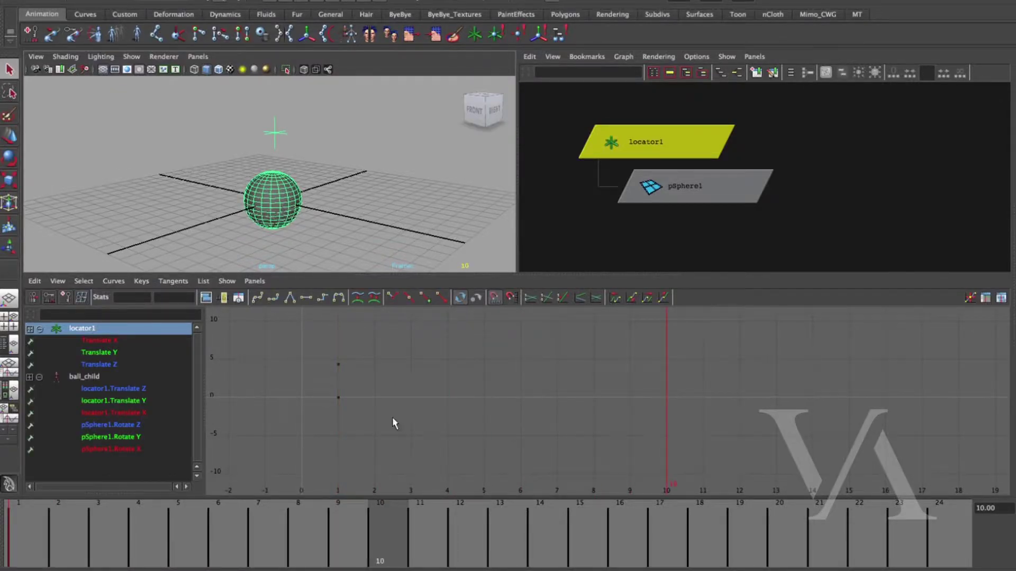
{"action": "key", "text": "w"}
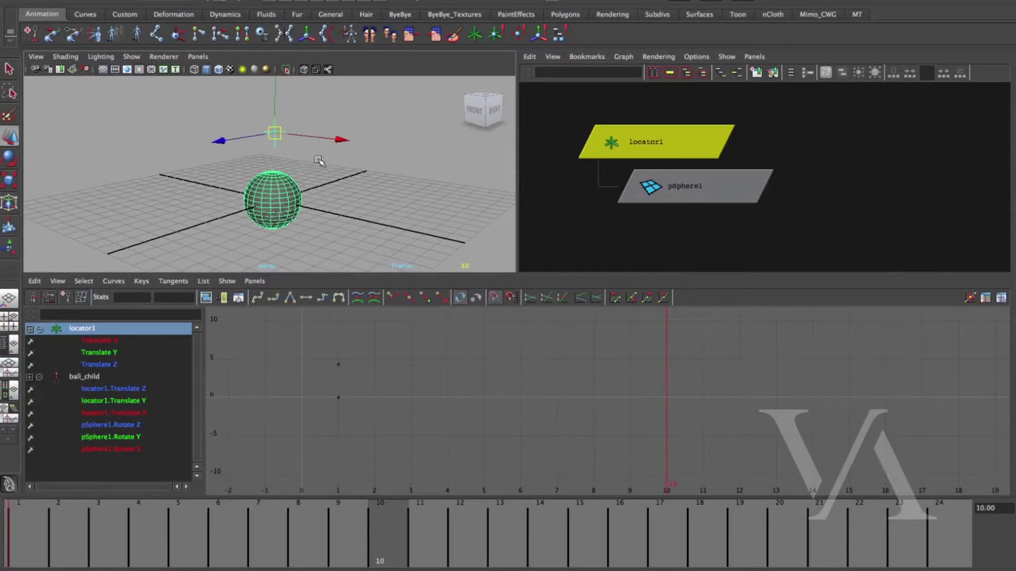
{"action": "left_click", "coordinate": [163, 176]}
{"action": "left_click", "coordinate": [262, 177]}
{"action": "left_click", "coordinate": [275, 132]}
{"action": "middle_click_drag", "start_coordinate": [275, 135], "coordinate": [250, 237]}
{"action": "left_click", "coordinate": [234, 240]}
{"action": "left_click_drag", "start_coordinate": [151, 240], "coordinate": [350, 177]}
{"action": "key", "text": "shift+w"}
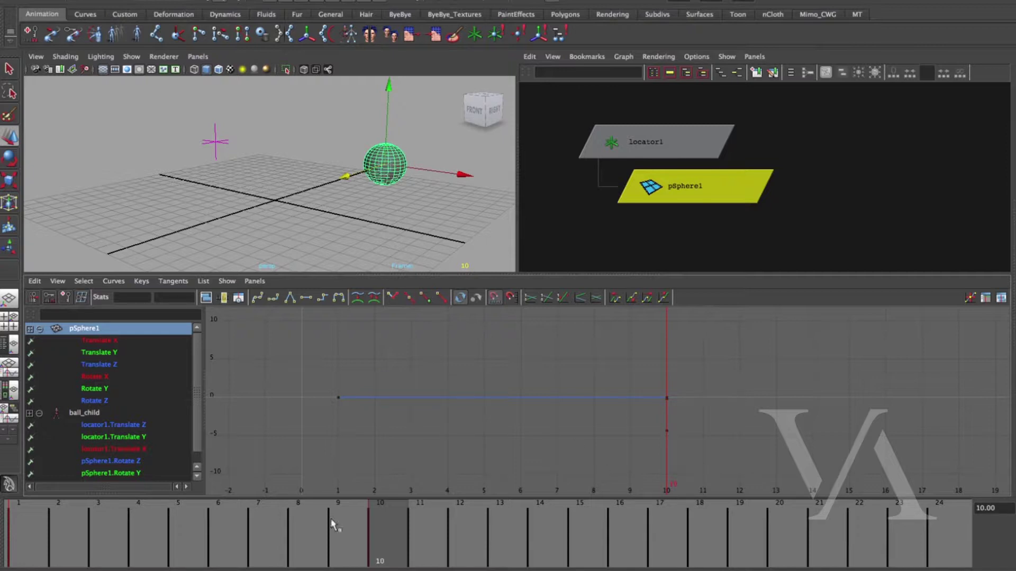
Step: At frame 18, place the child sphere near the front edge of the grid and set a key
{"action": "left_click_drag", "start_coordinate": [394, 553], "coordinate": [374, 542]}
{"action": "left_click_drag", "start_coordinate": [358, 538], "coordinate": [693, 531]}
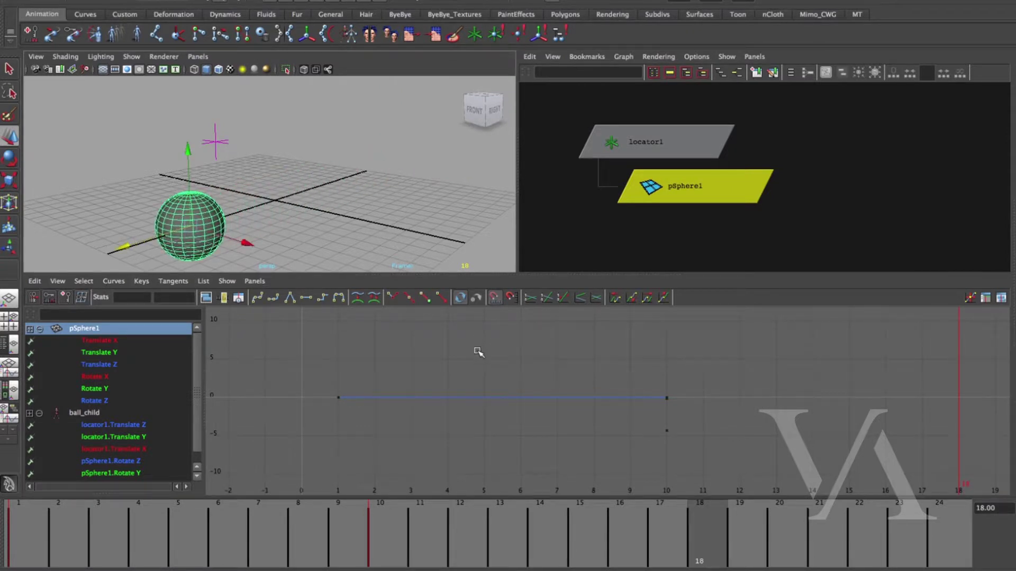
{"action": "key", "text": "s"}
Step: Return to frame 1, frame the full key range and inspect the locator's animation curves before clearing the selection
{"action": "left_click_drag", "start_coordinate": [609, 540], "coordinate": [13, 550]}
{"action": "right_click_drag", "start_coordinate": [462, 420], "coordinate": [442, 393], "text": "alt"}
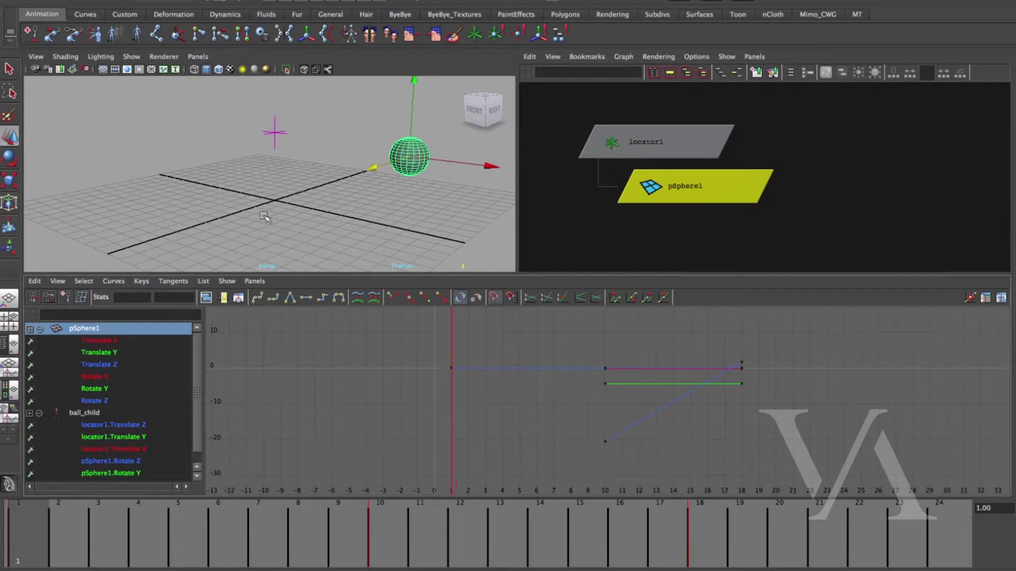
{"action": "left_click_drag", "start_coordinate": [248, 112], "coordinate": [310, 205]}
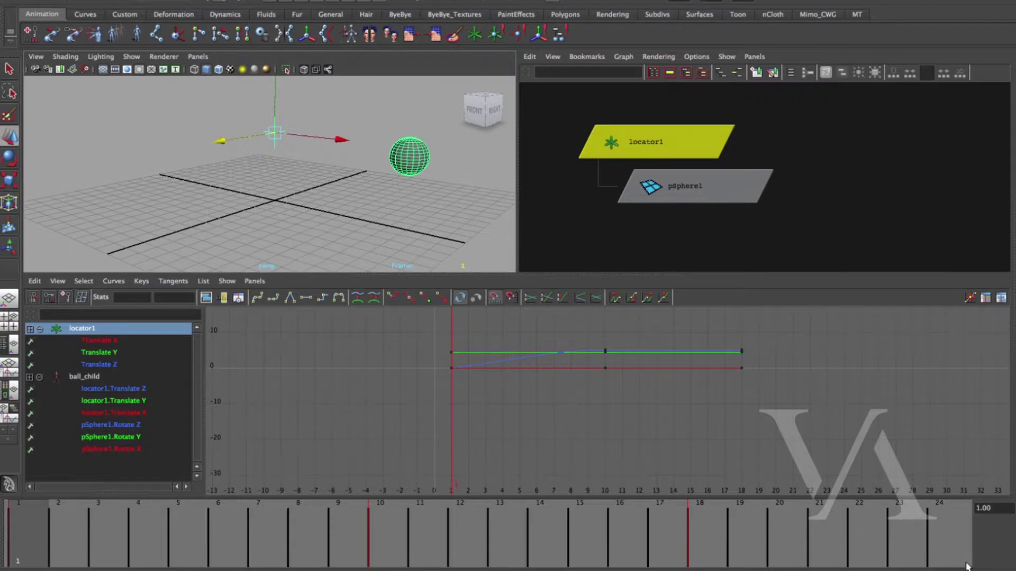
{"action": "left_click", "coordinate": [253, 215]}
{"action": "left_click_drag", "start_coordinate": [263, 224], "coordinate": [286, 211], "text": "alt"}
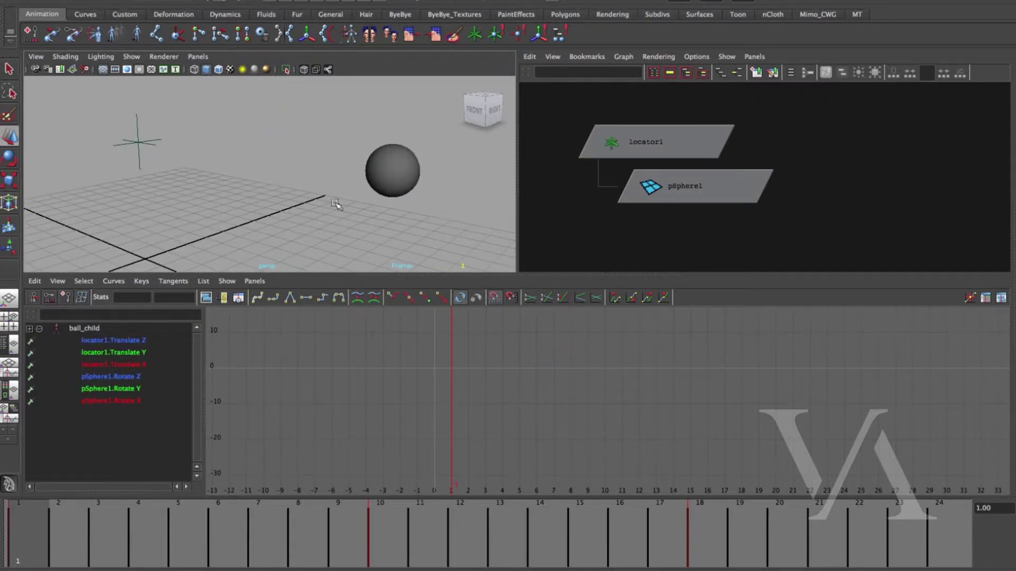
Step: Examine the ball_child curves one channel at a time, covering the locator's translation and the sphere's rotation
{"action": "left_click", "coordinate": [132, 341]}
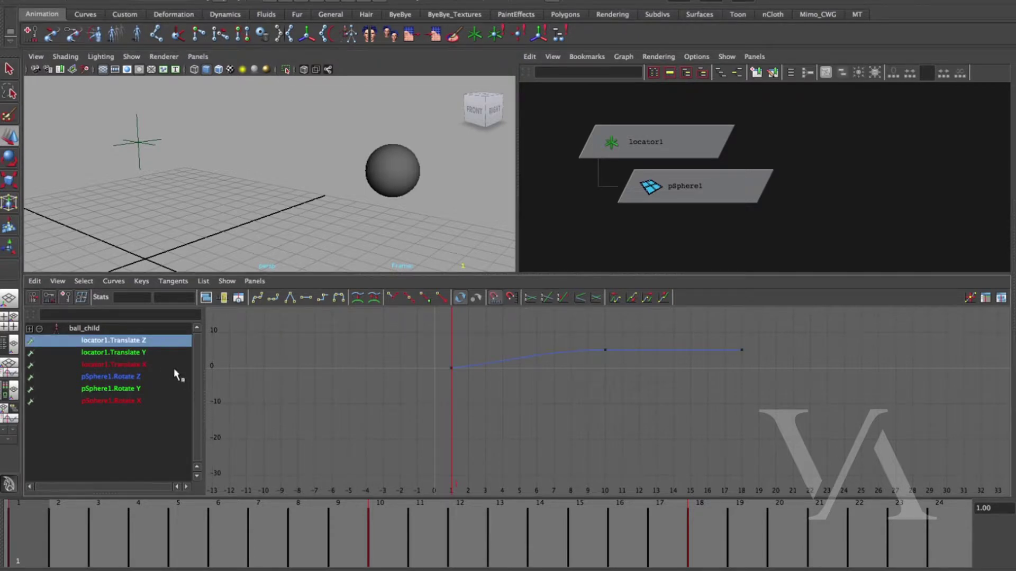
{"action": "left_click", "coordinate": [143, 352]}
{"action": "left_click", "coordinate": [151, 364]}
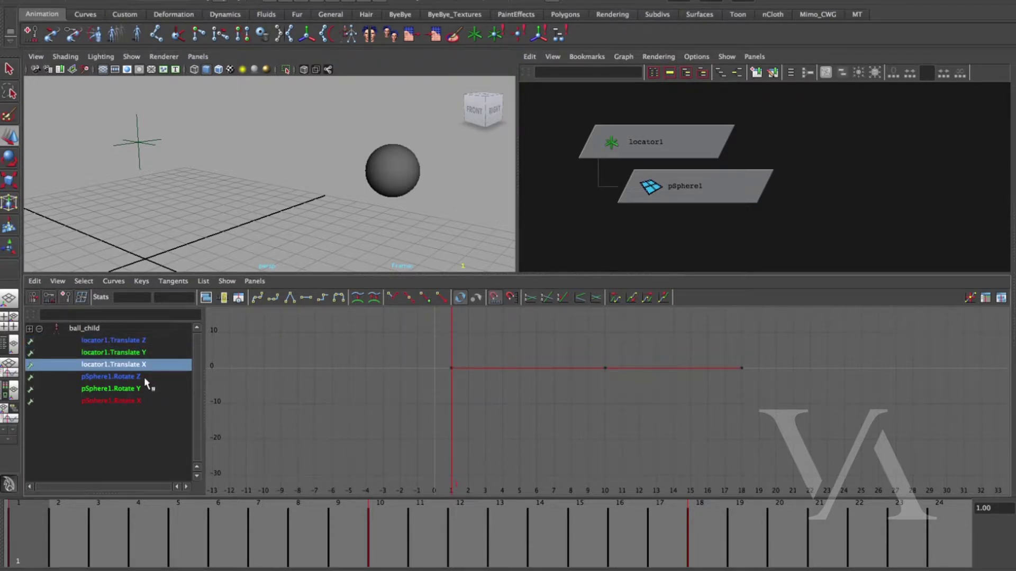
{"action": "left_click", "coordinate": [148, 376]}
{"action": "left_click", "coordinate": [152, 389]}
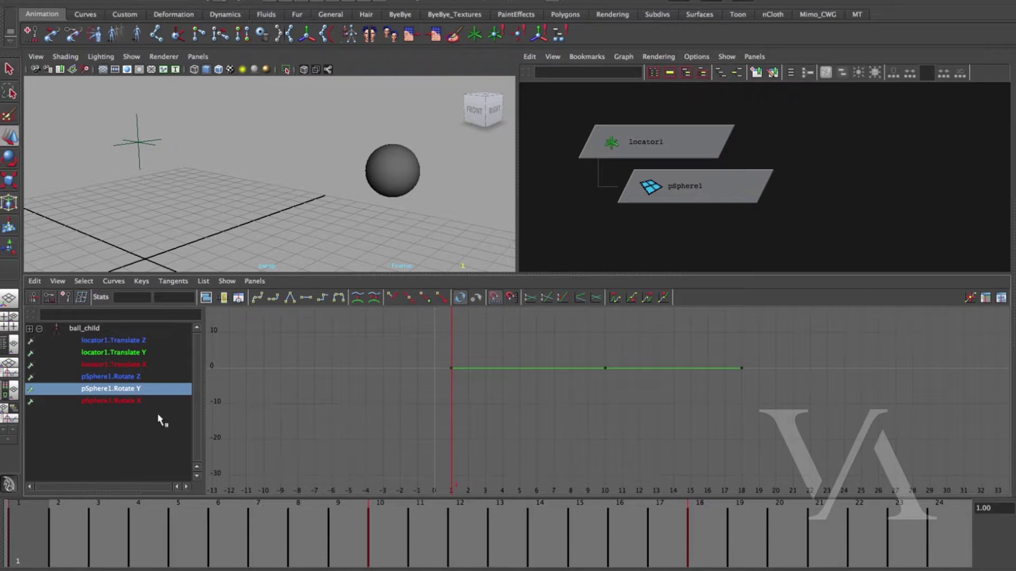
{"action": "left_click", "coordinate": [153, 401]}
{"action": "left_click", "coordinate": [154, 389]}
{"action": "left_click", "coordinate": [154, 377]}
{"action": "left_click", "coordinate": [156, 364]}
{"action": "left_click", "coordinate": [157, 352]}
{"action": "left_click", "coordinate": [159, 341]}
{"action": "left_click", "coordinate": [158, 352]}
{"action": "left_click", "coordinate": [156, 364]}
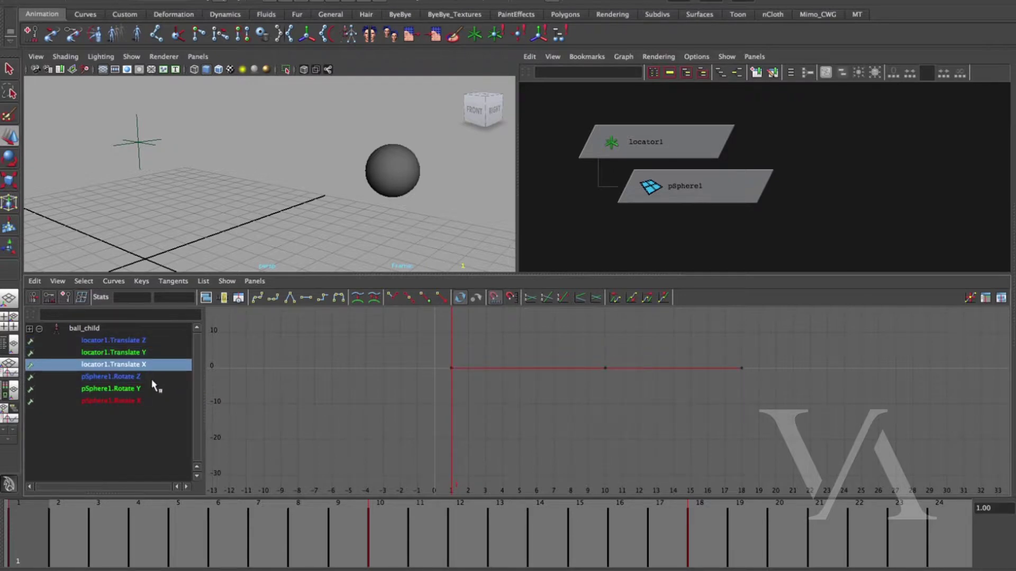
{"action": "left_click", "coordinate": [154, 377]}
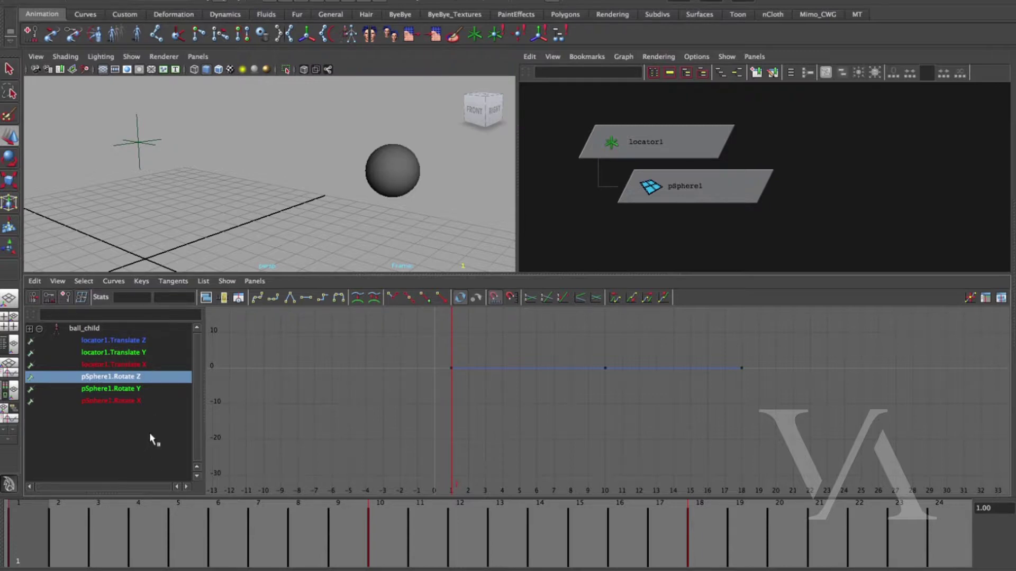
{"action": "left_click", "coordinate": [148, 400]}
{"action": "left_click", "coordinate": [141, 389]}
{"action": "left_click", "coordinate": [142, 376]}
{"action": "left_click", "coordinate": [147, 352]}
{"action": "left_click", "coordinate": [151, 341]}
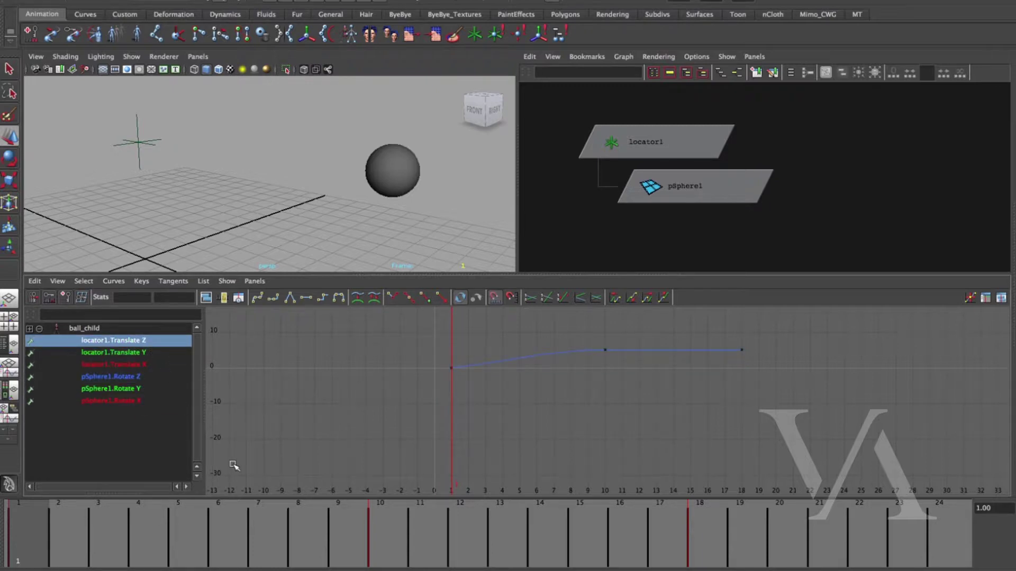
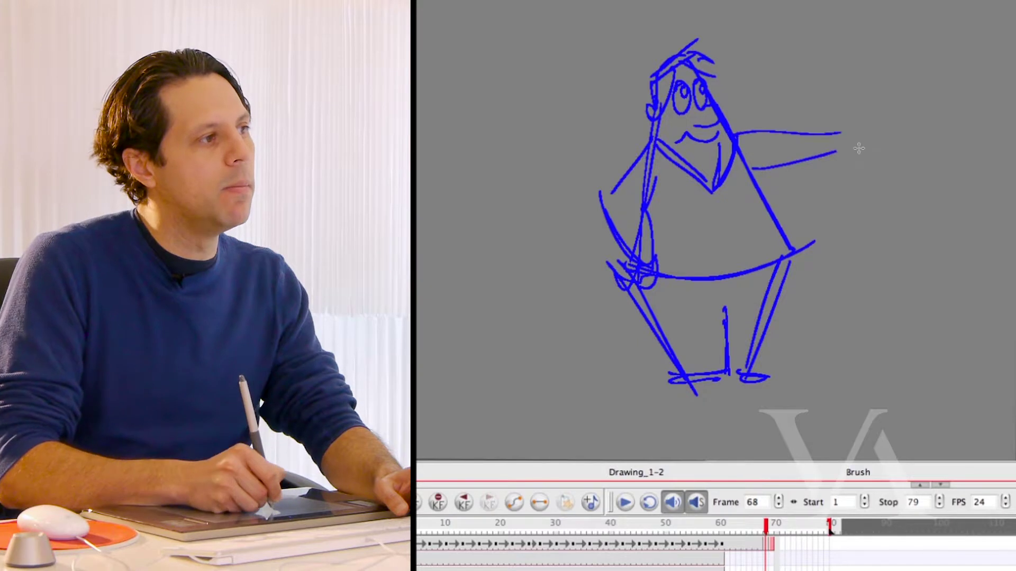
Step: In the 2D drawing program, finish the standing man's arms, hand and sleeves on frame 68 and label the pose with a circled A
{"action": "left_click_drag", "start_coordinate": [752, 137], "coordinate": [852, 142]}
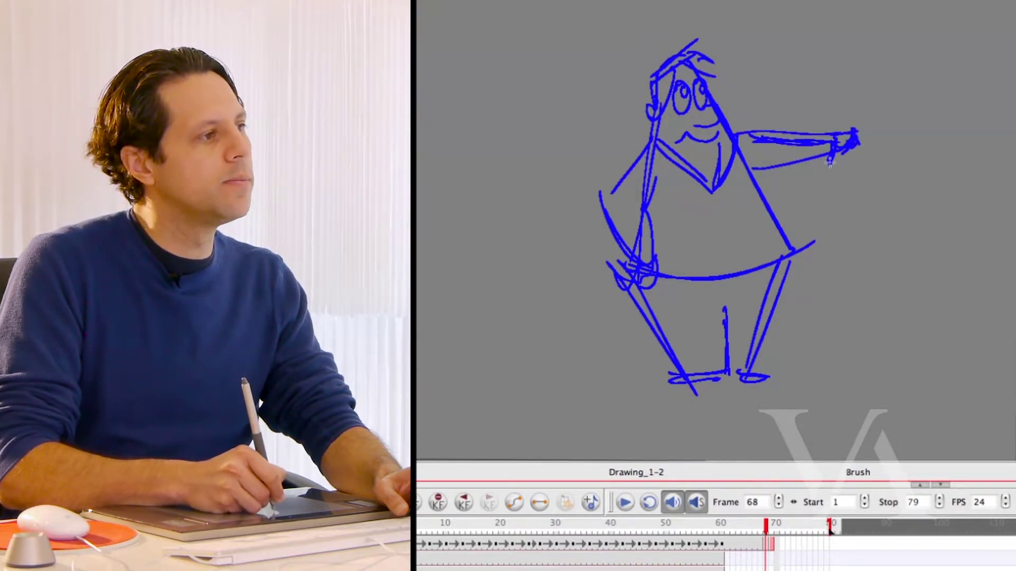
{"action": "left_click_drag", "start_coordinate": [782, 144], "coordinate": [787, 179]}
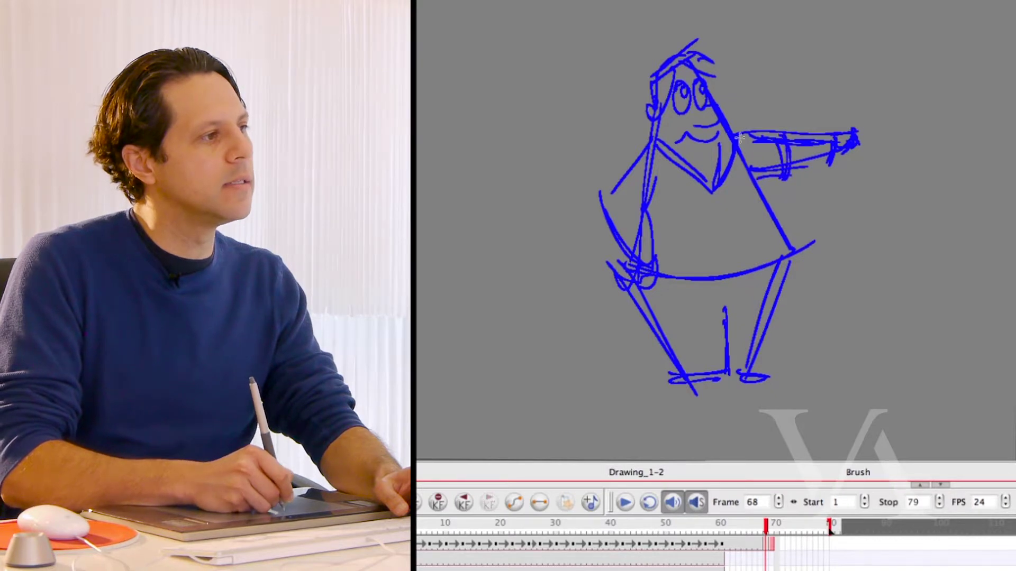
{"action": "mouse_move", "coordinate": [649, 151]}
{"action": "left_mouse_down"}
{"action": "mouse_move", "coordinate": [609, 212]}
{"action": "mouse_move", "coordinate": [584, 196]}
{"action": "mouse_move", "coordinate": [631, 154]}
{"action": "left_mouse_up"}
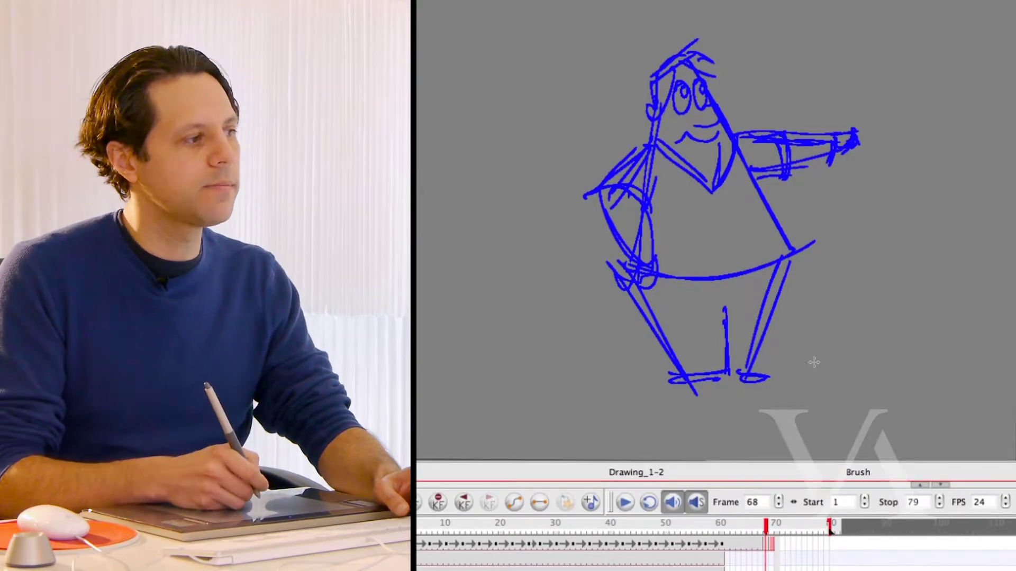
{"action": "mouse_move", "coordinate": [918, 432]}
{"action": "left_mouse_down"}
{"action": "mouse_move", "coordinate": [921, 403]}
{"action": "mouse_move", "coordinate": [947, 426]}
{"action": "left_mouse_up"}
{"action": "mouse_move", "coordinate": [918, 418]}
{"action": "left_mouse_down"}
{"action": "mouse_move", "coordinate": [944, 411]}
{"action": "mouse_move", "coordinate": [934, 377]}
{"action": "left_mouse_up"}
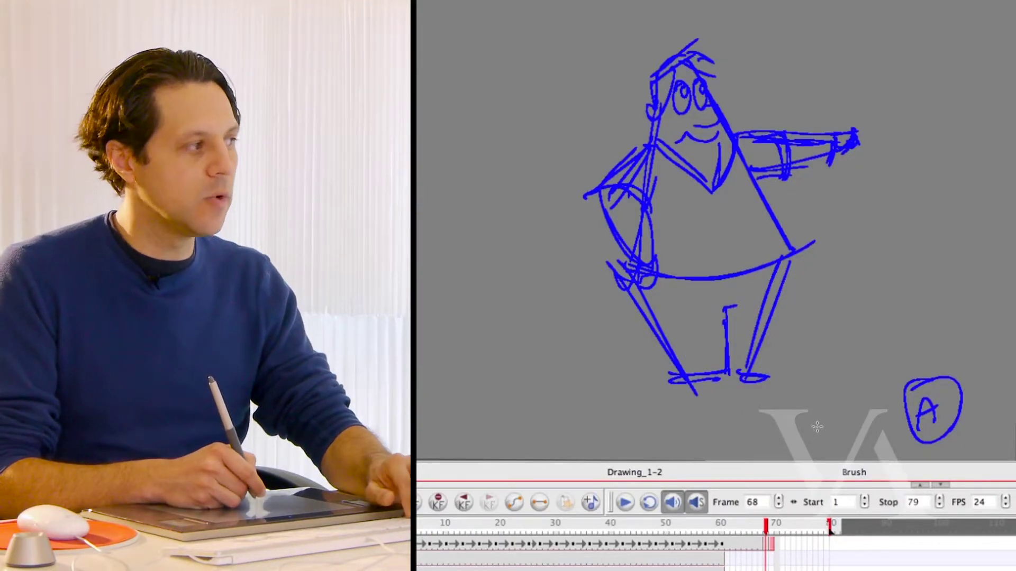
Step: Go to frame 69, turn on onion skinning and sketch the man's crouched torso and bent legs over the standing pose
{"action": "key", "text": "period"}
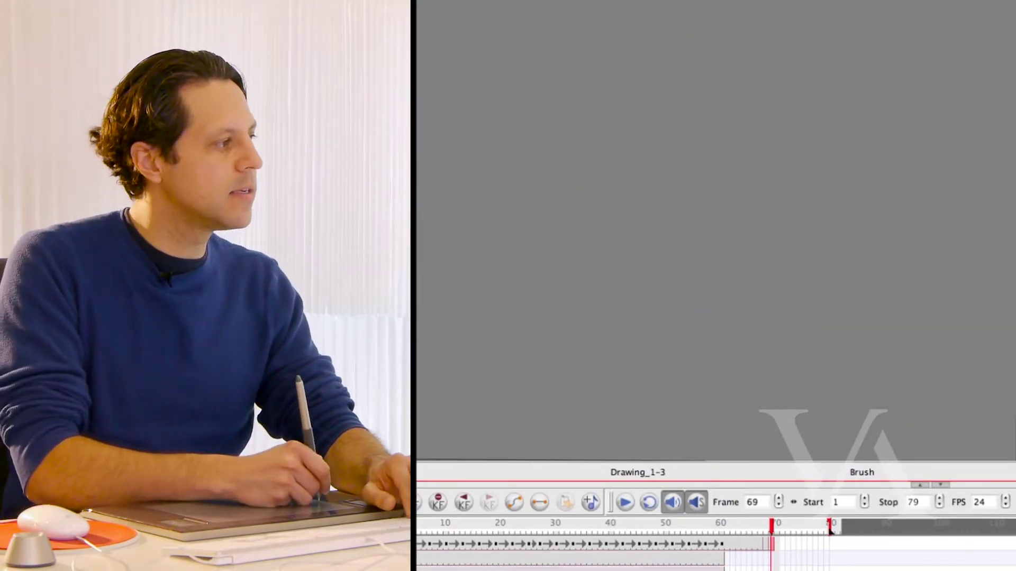
{"action": "key", "text": "alt+o"}
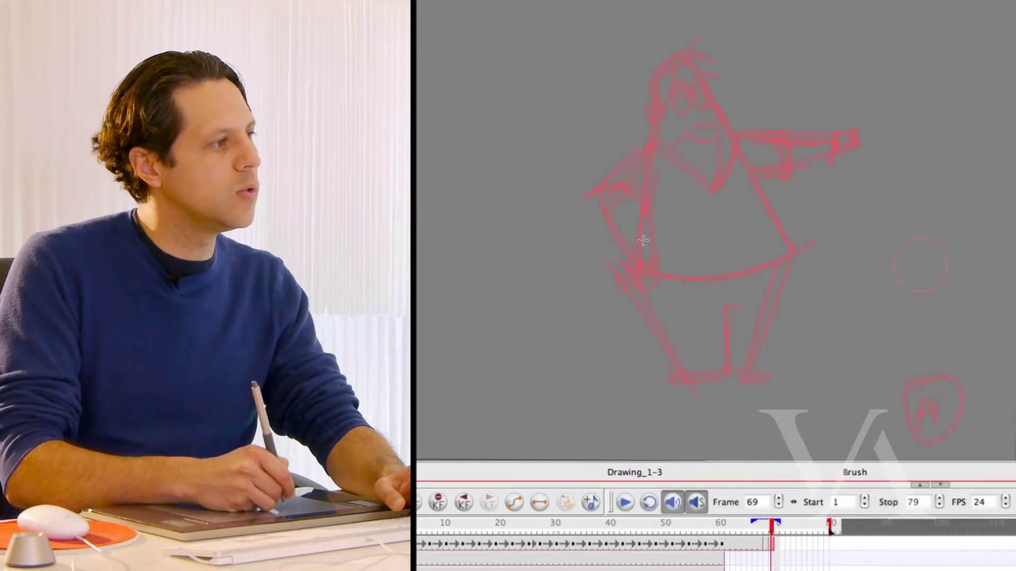
{"action": "mouse_move", "coordinate": [661, 179]}
{"action": "left_mouse_down"}
{"action": "mouse_move", "coordinate": [637, 211]}
{"action": "mouse_move", "coordinate": [650, 317]}
{"action": "mouse_move", "coordinate": [640, 312]}
{"action": "left_mouse_up"}
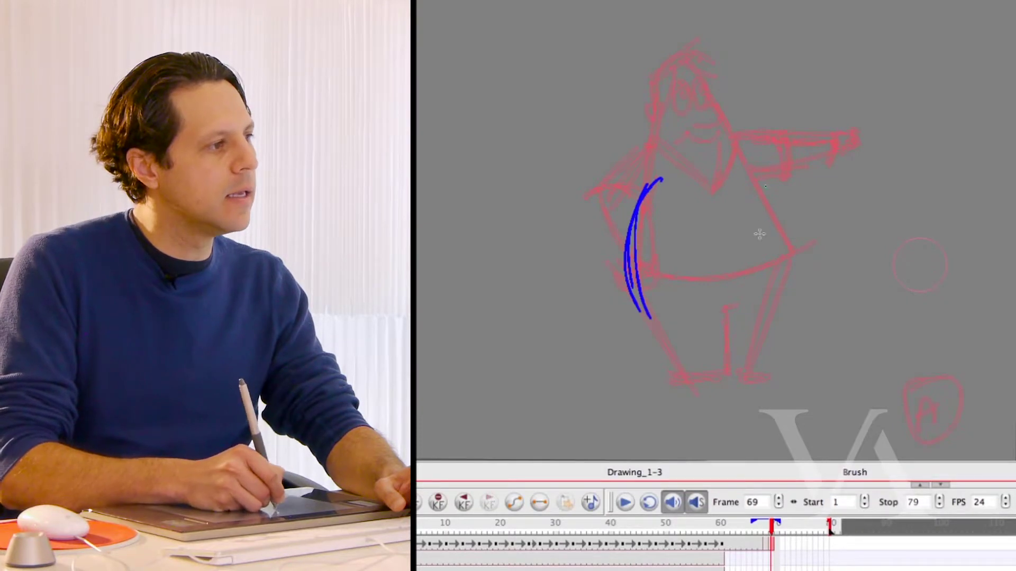
{"action": "left_click_drag", "start_coordinate": [765, 186], "coordinate": [771, 289]}
{"action": "left_click_drag", "start_coordinate": [760, 202], "coordinate": [768, 290]}
{"action": "mouse_move", "coordinate": [654, 311]}
{"action": "left_mouse_down"}
{"action": "mouse_move", "coordinate": [764, 283]}
{"action": "mouse_move", "coordinate": [768, 306]}
{"action": "mouse_move", "coordinate": [744, 368]}
{"action": "left_mouse_up"}
{"action": "mouse_move", "coordinate": [680, 320]}
{"action": "left_mouse_down"}
{"action": "mouse_move", "coordinate": [735, 322]}
{"action": "mouse_move", "coordinate": [712, 374]}
{"action": "mouse_move", "coordinate": [730, 382]}
{"action": "mouse_move", "coordinate": [680, 343]}
{"action": "left_mouse_up"}
{"action": "left_click_drag", "start_coordinate": [663, 366], "coordinate": [695, 382]}
{"action": "left_click_drag", "start_coordinate": [641, 320], "coordinate": [756, 282]}
Step: Sketch the crouching man's lowered head, with chin line, hair, eyes and facial features
{"action": "mouse_move", "coordinate": [661, 175]}
{"action": "left_mouse_down"}
{"action": "mouse_move", "coordinate": [720, 221]}
{"action": "mouse_move", "coordinate": [751, 193]}
{"action": "left_mouse_up"}
{"action": "left_click_drag", "start_coordinate": [667, 172], "coordinate": [760, 102]}
{"action": "left_click_drag", "start_coordinate": [757, 194], "coordinate": [784, 167]}
{"action": "left_click_drag", "start_coordinate": [760, 106], "coordinate": [774, 182]}
{"action": "mouse_move", "coordinate": [743, 147]}
{"action": "left_mouse_down"}
{"action": "mouse_move", "coordinate": [734, 172]}
{"action": "mouse_move", "coordinate": [761, 185]}
{"action": "mouse_move", "coordinate": [747, 192]}
{"action": "left_mouse_up"}
{"action": "mouse_move", "coordinate": [725, 135]}
{"action": "left_mouse_down"}
{"action": "mouse_move", "coordinate": [771, 129]}
{"action": "mouse_move", "coordinate": [776, 177]}
{"action": "left_mouse_up"}
Step: Sketch both bent arms of the crouching man, with sleeves and hands resting at the hips and knee
{"action": "mouse_move", "coordinate": [644, 183]}
{"action": "left_mouse_down"}
{"action": "mouse_move", "coordinate": [590, 225]}
{"action": "mouse_move", "coordinate": [606, 272]}
{"action": "left_mouse_up"}
{"action": "left_click_drag", "start_coordinate": [578, 233], "coordinate": [629, 292]}
{"action": "left_click_drag", "start_coordinate": [643, 271], "coordinate": [636, 294]}
{"action": "left_click_drag", "start_coordinate": [585, 239], "coordinate": [661, 180]}
{"action": "left_click_drag", "start_coordinate": [636, 260], "coordinate": [658, 256]}
{"action": "left_click_drag", "start_coordinate": [740, 201], "coordinate": [801, 228]}
{"action": "mouse_move", "coordinate": [799, 238]}
{"action": "left_mouse_down"}
{"action": "mouse_move", "coordinate": [765, 277]}
{"action": "mouse_move", "coordinate": [798, 253]}
{"action": "left_mouse_up"}
{"action": "left_click_drag", "start_coordinate": [798, 256], "coordinate": [774, 284]}
{"action": "left_click_drag", "start_coordinate": [796, 239], "coordinate": [774, 265]}
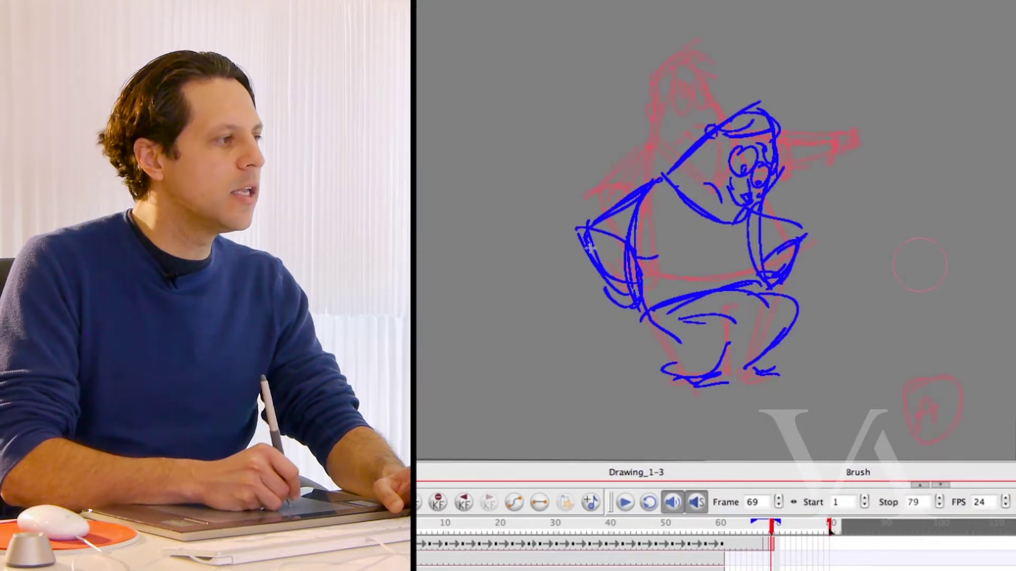
Step: Reinforce the crouching man's elbow and beard lines and add the ear and hair details
{"action": "mouse_move", "coordinate": [579, 229]}
{"action": "left_mouse_down"}
{"action": "mouse_move", "coordinate": [645, 189]}
{"action": "mouse_move", "coordinate": [709, 236]}
{"action": "left_mouse_up"}
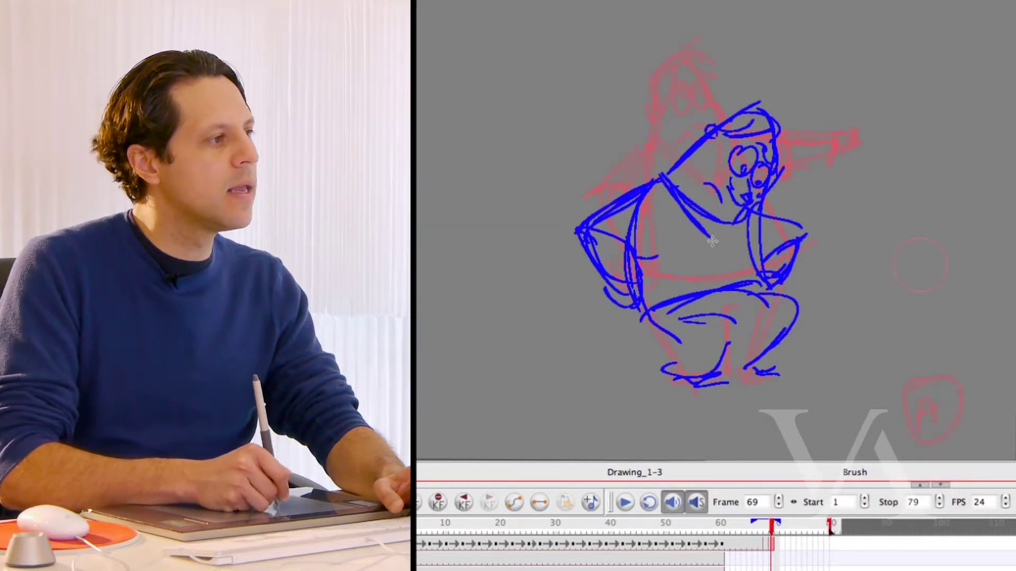
{"action": "mouse_move", "coordinate": [656, 178]}
{"action": "left_mouse_down"}
{"action": "mouse_move", "coordinate": [704, 237]}
{"action": "mouse_move", "coordinate": [743, 220]}
{"action": "left_mouse_up"}
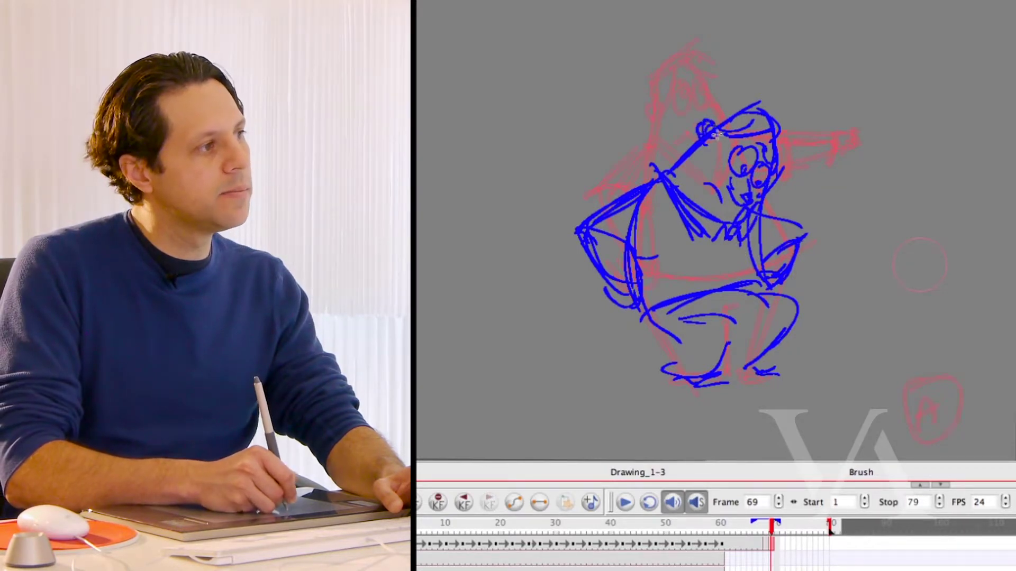
{"action": "left_click_drag", "start_coordinate": [735, 135], "coordinate": [760, 109]}
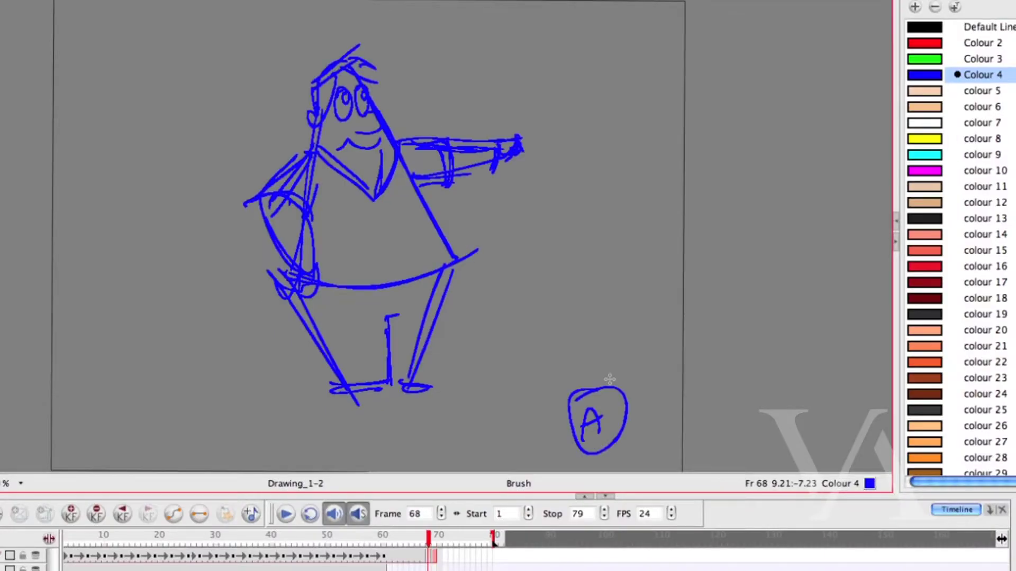
Step: Label the crouching pose with a circled letter and flip between frames 68 and 69 to compare the two poses
{"action": "key", "text": "comma"}
{"action": "key", "text": "period"}
{"action": "left_click_drag", "start_coordinate": [587, 413], "coordinate": [603, 440]}
{"action": "left_click_drag", "start_coordinate": [595, 385], "coordinate": [630, 464]}
{"action": "key", "text": "comma"}
{"action": "key", "text": "period"}
{"action": "key", "text": "comma"}
{"action": "key", "text": "period"}
{"action": "key", "text": "comma"}
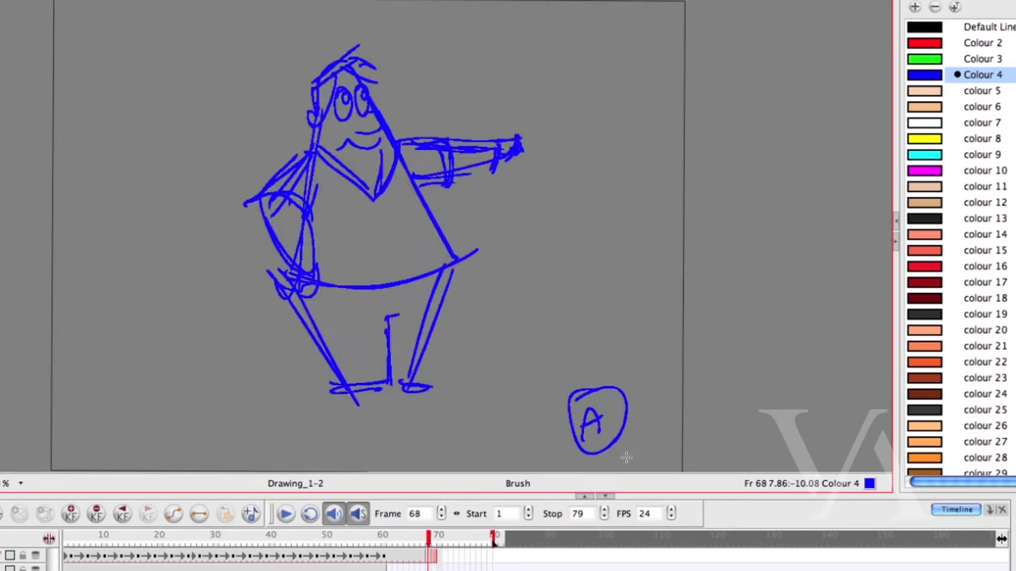
{"action": "key", "text": "period"}
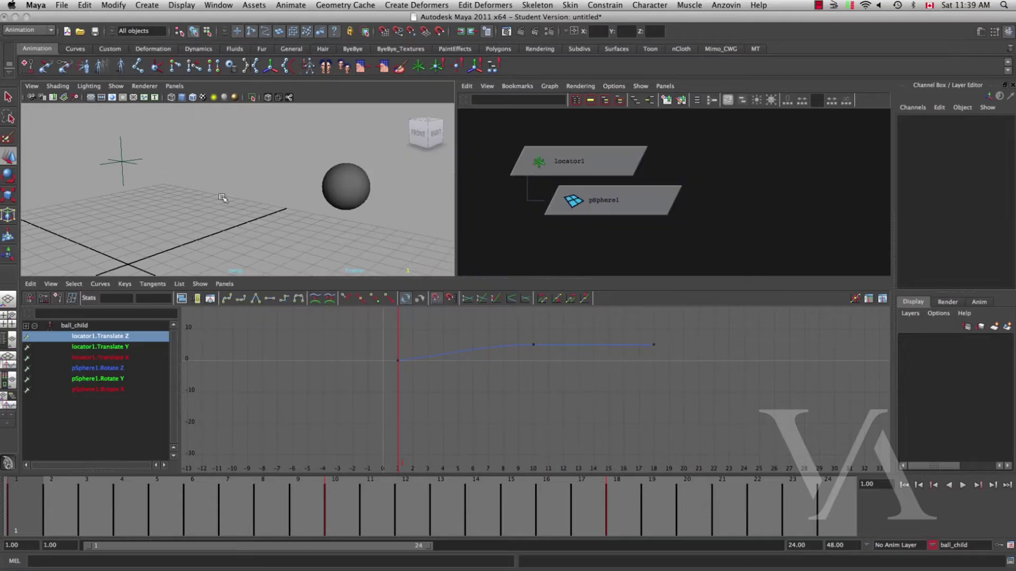
Step: Open the recent scene file marcelino.ma
{"action": "left_click", "coordinate": [62, 4]}
{"action": "mouse_move", "coordinate": [144, 226]}
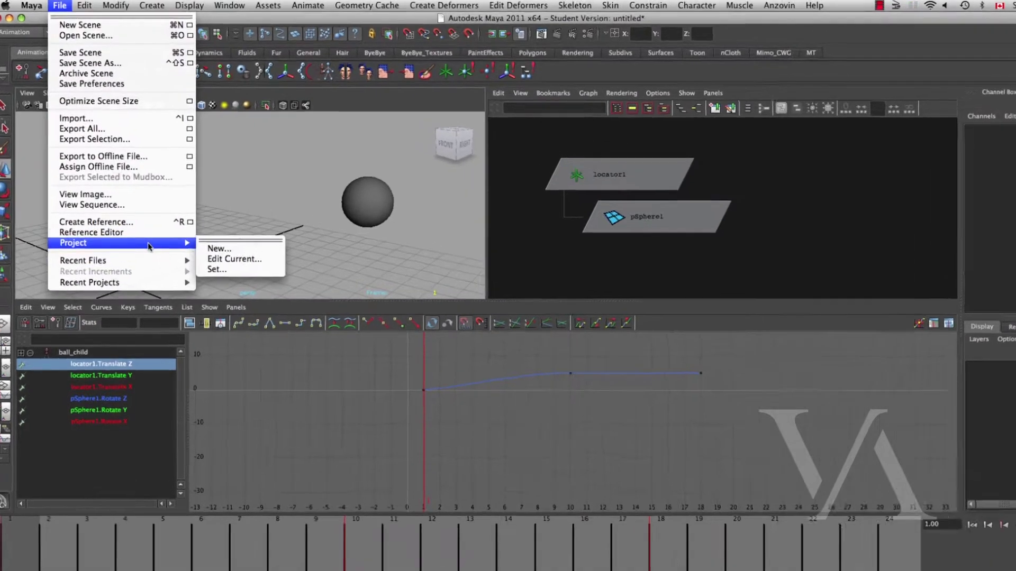
{"action": "mouse_move", "coordinate": [180, 262]}
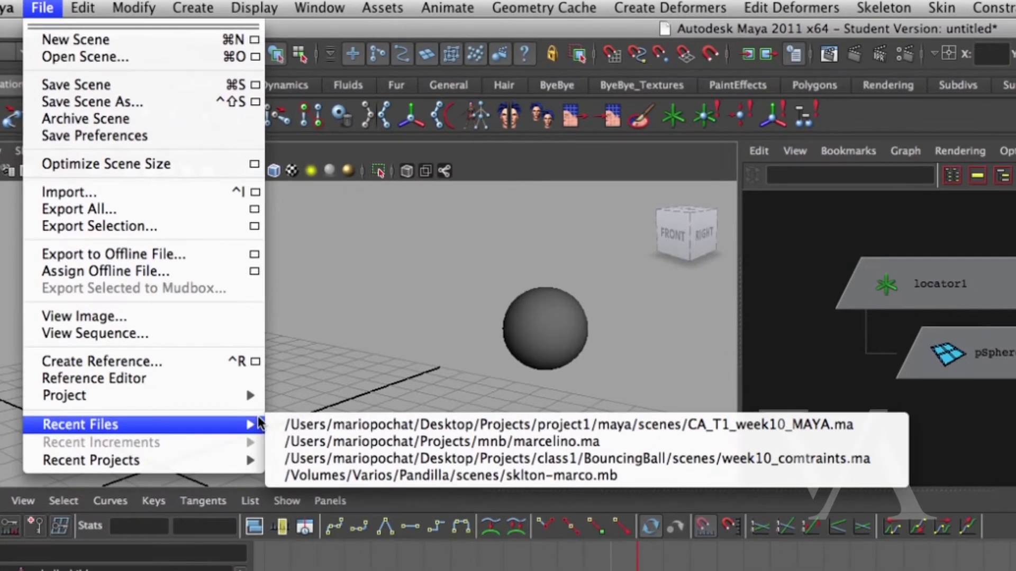
{"action": "left_click", "coordinate": [319, 440]}
{"action": "left_click", "coordinate": [834, 567]}
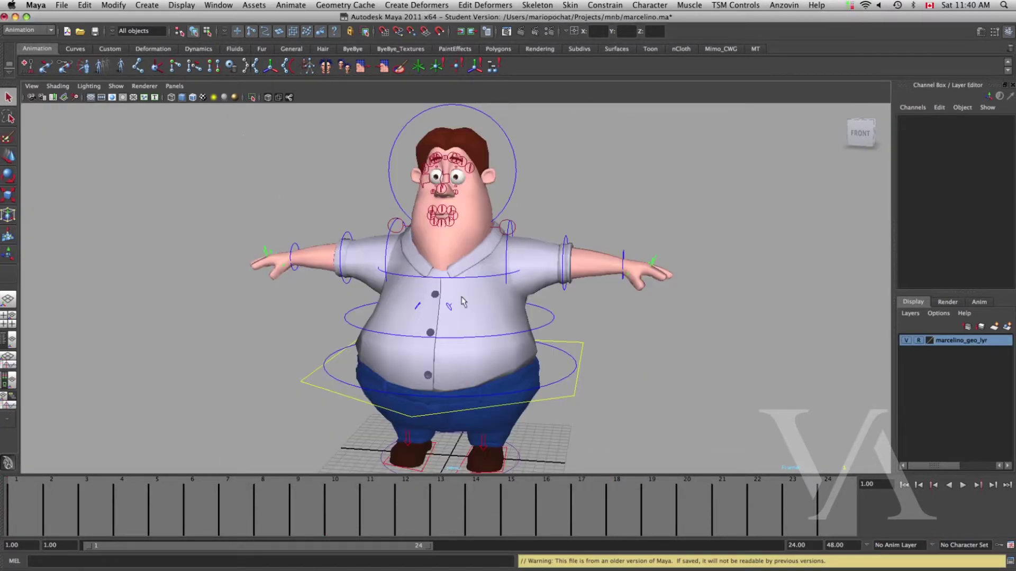
Step: Set Marce_All as the current character set for the Marcelino rig
{"action": "left_click_drag", "start_coordinate": [538, 285], "coordinate": [596, 343], "text": "alt"}
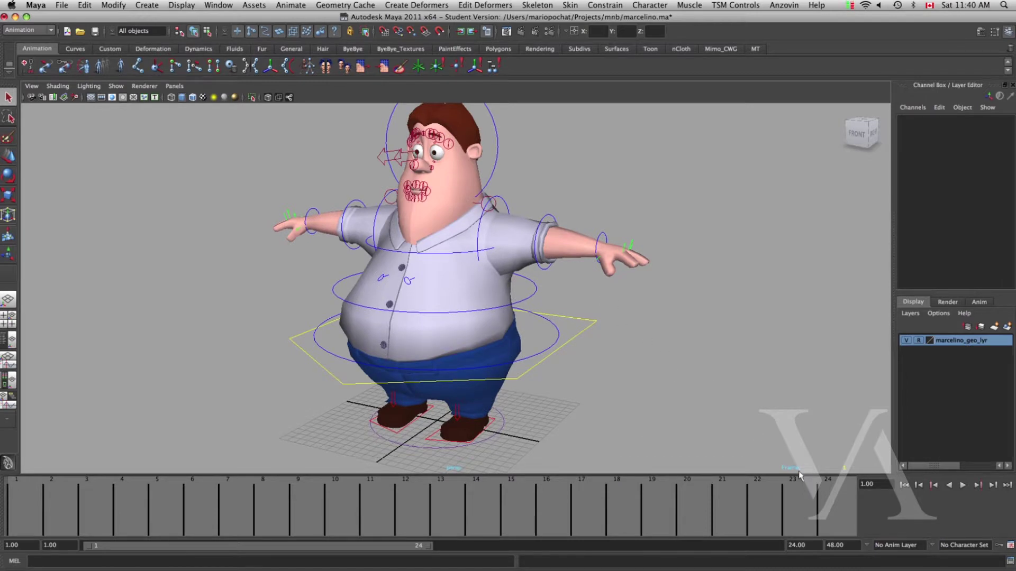
{"action": "left_click", "coordinate": [932, 546]}
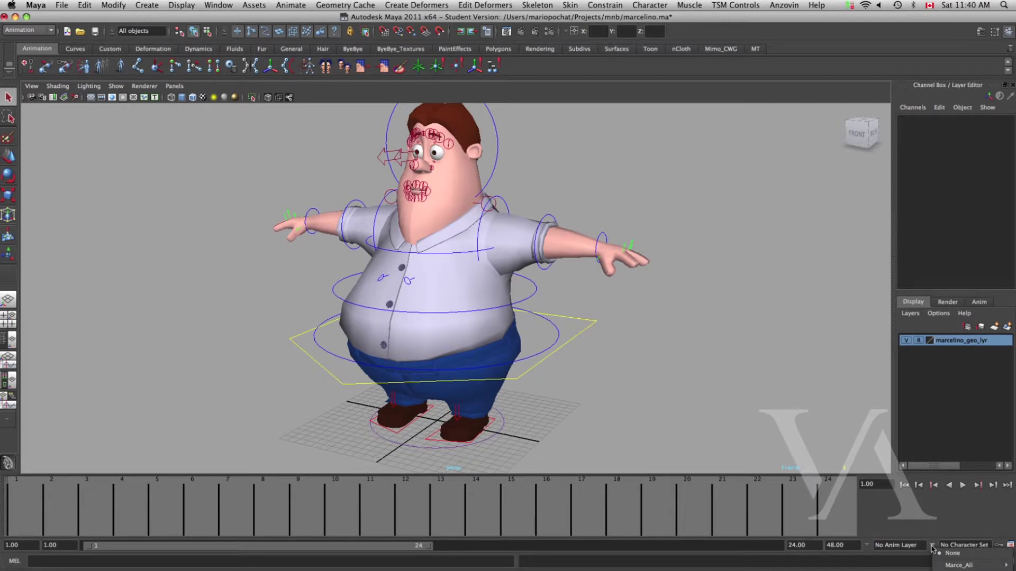
{"action": "mouse_move", "coordinate": [970, 566]}
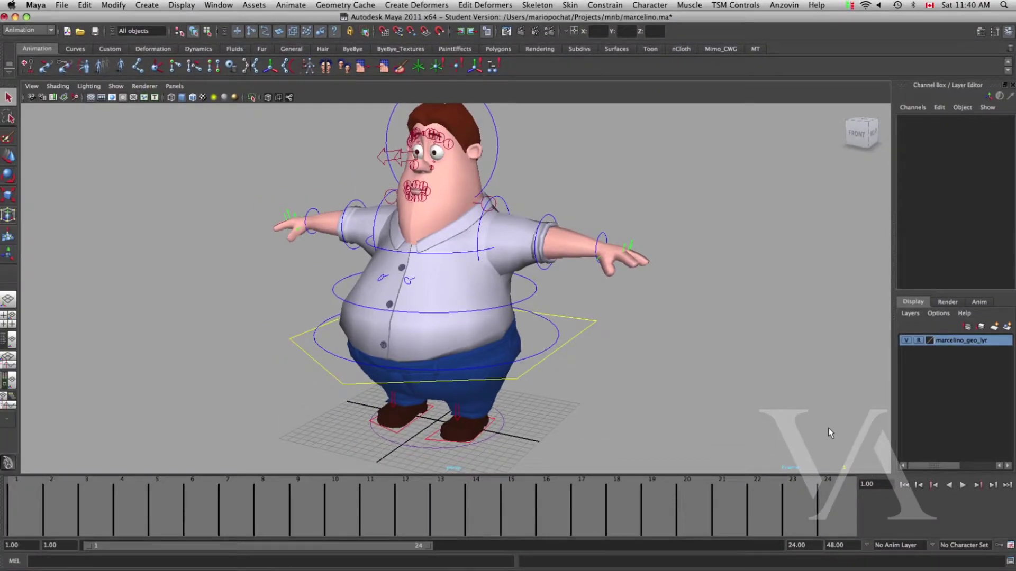
{"action": "left_click", "coordinate": [932, 546]}
{"action": "mouse_move", "coordinate": [952, 564]}
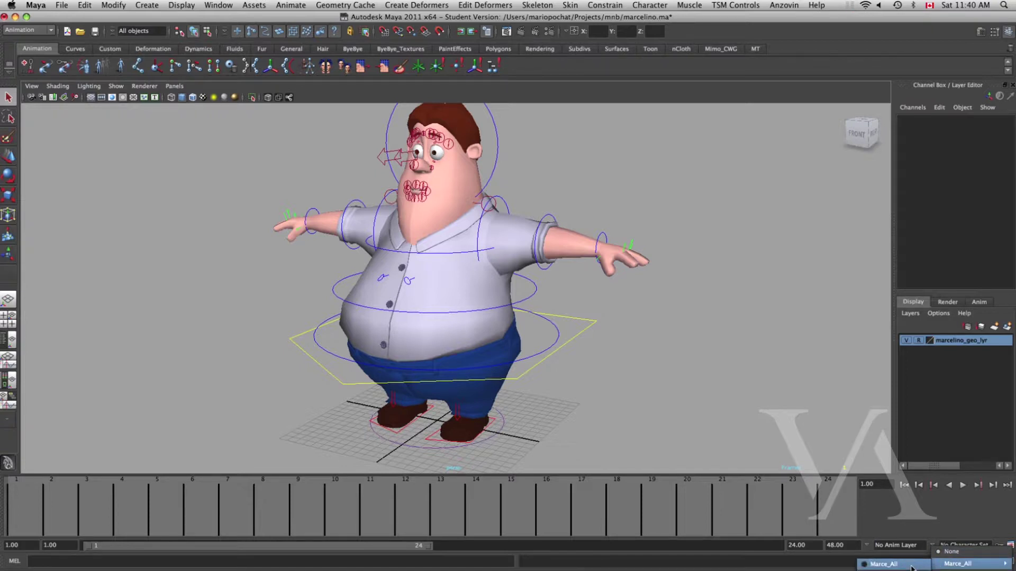
{"action": "left_click", "coordinate": [911, 565]}
Step: Rotate both upper arms down beside the body to a Rotate Z of about -58.6 and key the whole character at frame 1
{"action": "scroll", "coordinate": [592, 384], "scroll_direction": "up", "scroll_amount": 5}
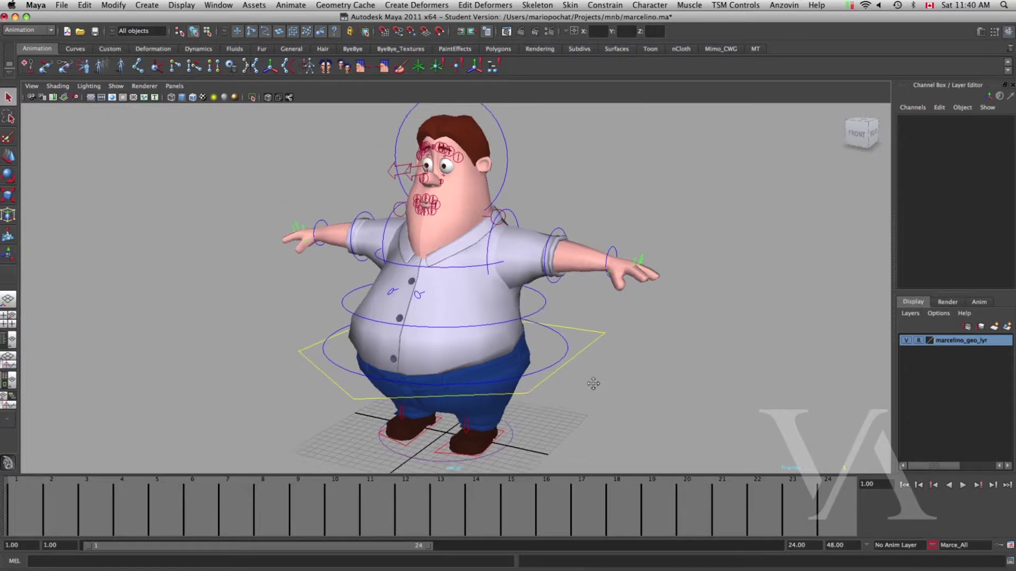
{"action": "left_click", "coordinate": [538, 236]}
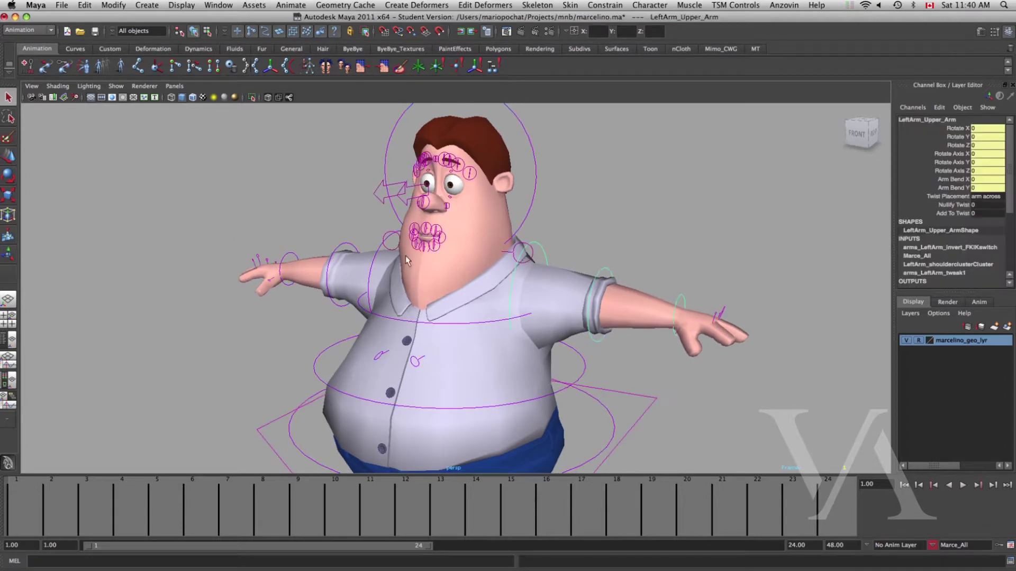
{"action": "left_click", "coordinate": [378, 247]}
{"action": "key", "text": "e"}
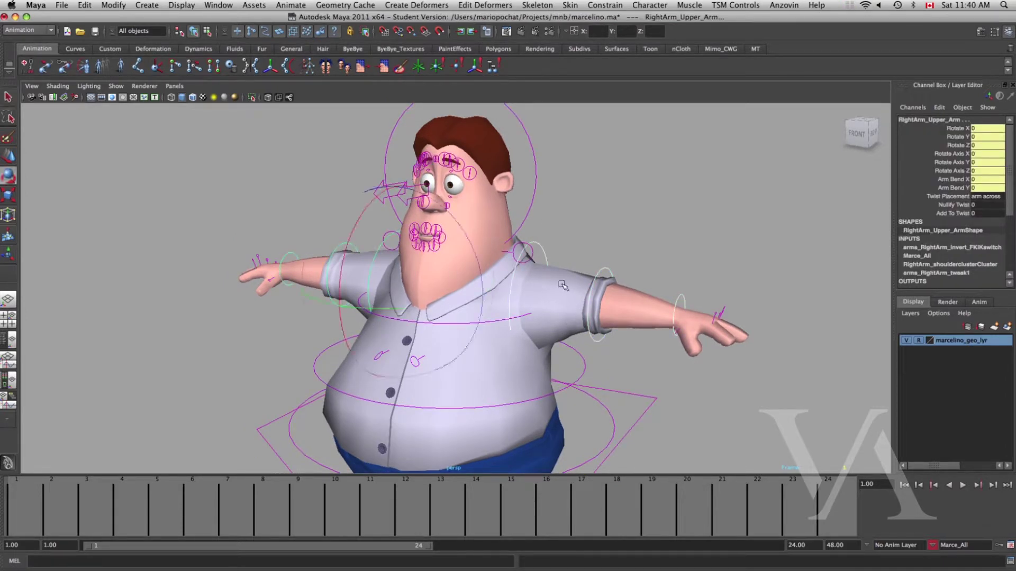
{"action": "left_click_drag", "start_coordinate": [469, 251], "coordinate": [483, 285]}
{"action": "right_click_drag", "start_coordinate": [483, 284], "coordinate": [652, 412], "text": "alt"}
{"action": "left_click_drag", "start_coordinate": [722, 444], "coordinate": [551, 374], "text": "alt"}
{"action": "scroll", "coordinate": [534, 372], "scroll_direction": "up", "scroll_amount": 3}
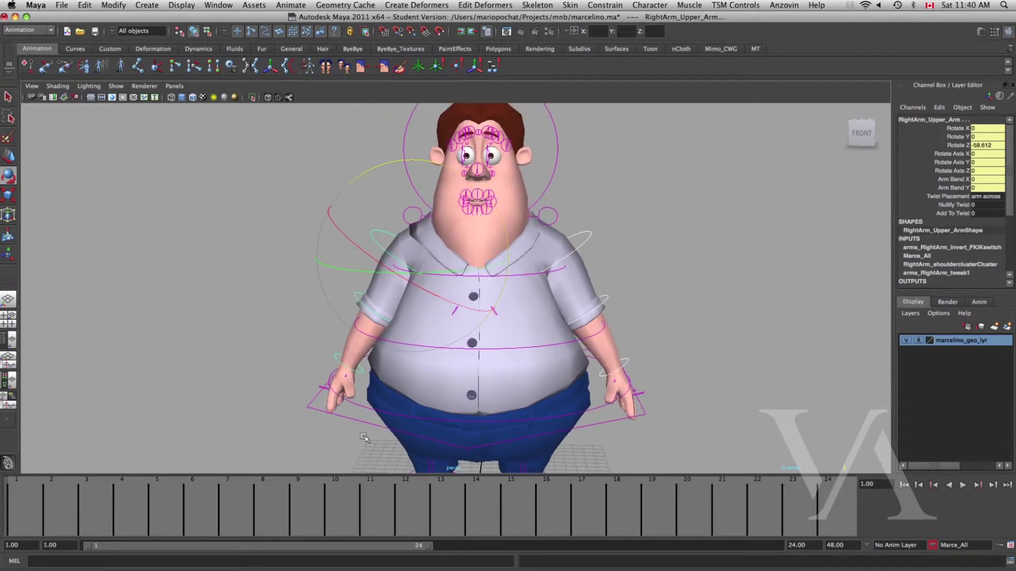
{"action": "left_click", "coordinate": [40, 513]}
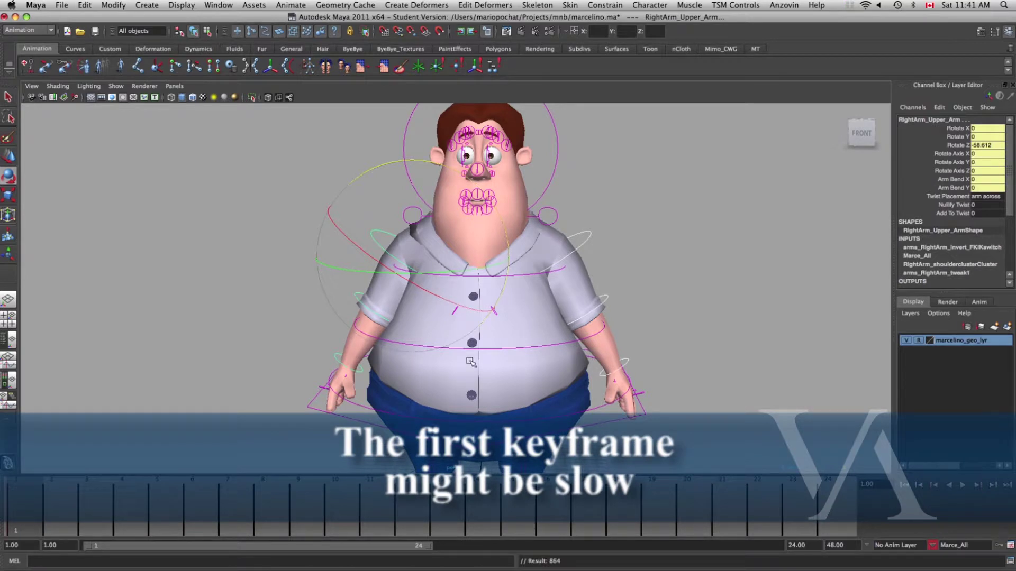
{"action": "left_click_drag", "start_coordinate": [471, 363], "coordinate": [540, 328], "text": "alt"}
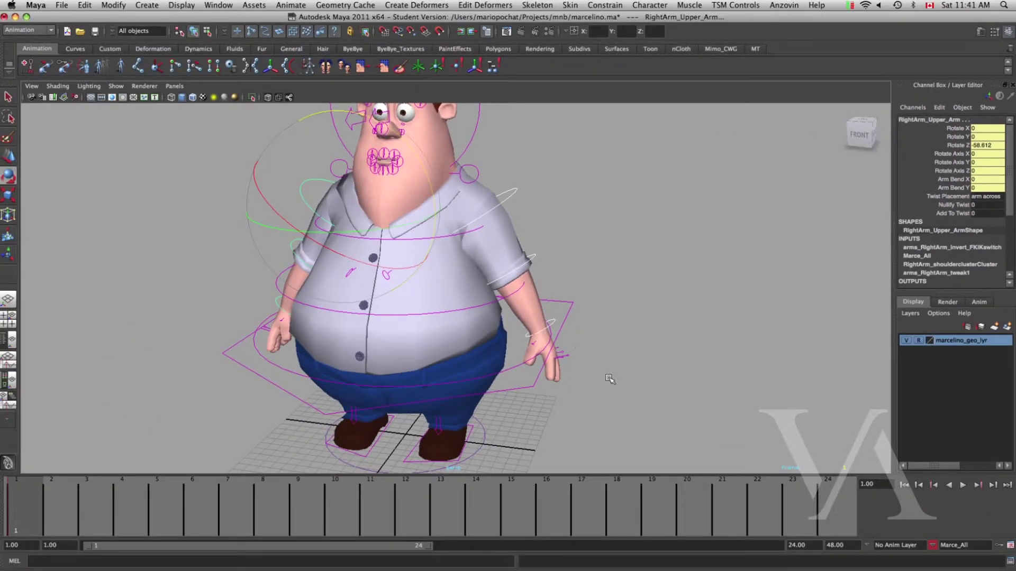
Step: Deselect the arm controls and display the Marce_All channels in the Graph Editor layout, with the character framed in the perspective view
{"action": "left_click", "coordinate": [613, 354]}
{"action": "key", "text": "space"}
{"action": "left_click", "coordinate": [4, 385]}
{"action": "middle_click_drag", "start_coordinate": [280, 220], "coordinate": [307, 216], "text": "alt"}
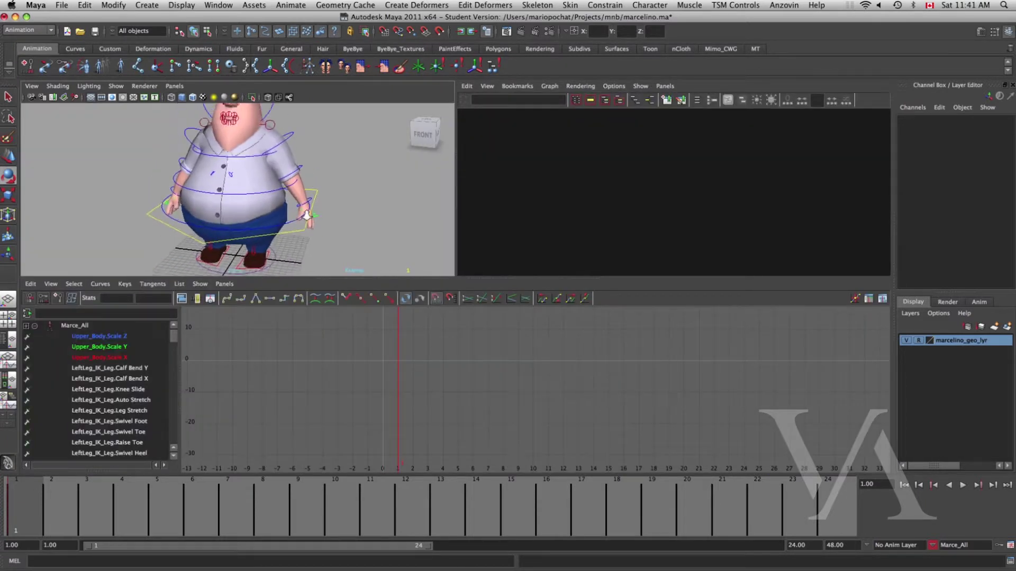
{"action": "right_click_drag", "start_coordinate": [306, 216], "coordinate": [324, 220], "text": "alt"}
{"action": "middle_click_drag", "start_coordinate": [323, 219], "coordinate": [328, 179], "text": "alt"}
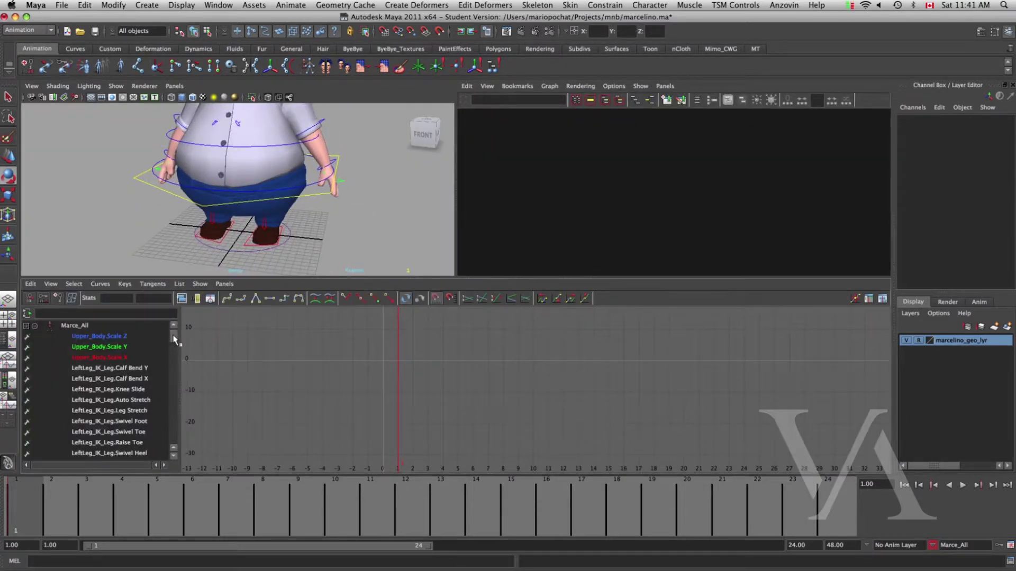
Step: Examine the Marce_All channel list and its keys at frame 1 in the enlarged Graph Editor
{"action": "left_click_drag", "start_coordinate": [175, 337], "coordinate": [175, 332]}
{"action": "key", "text": "space"}
{"action": "left_click_drag", "start_coordinate": [173, 168], "coordinate": [172, 201]}
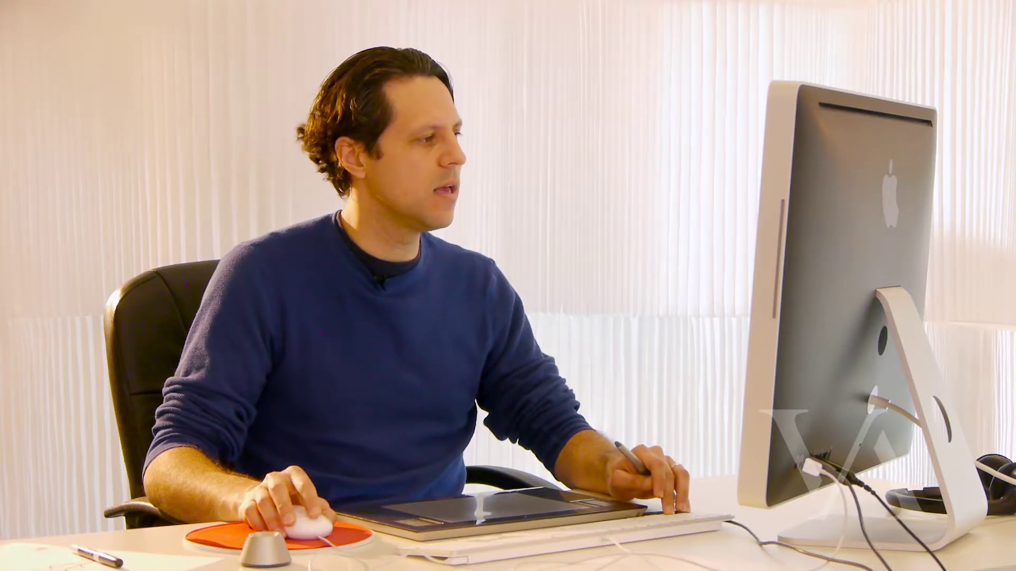
{"action": "scroll", "coordinate": [134, 341], "scroll_direction": "up", "scroll_amount": 15}
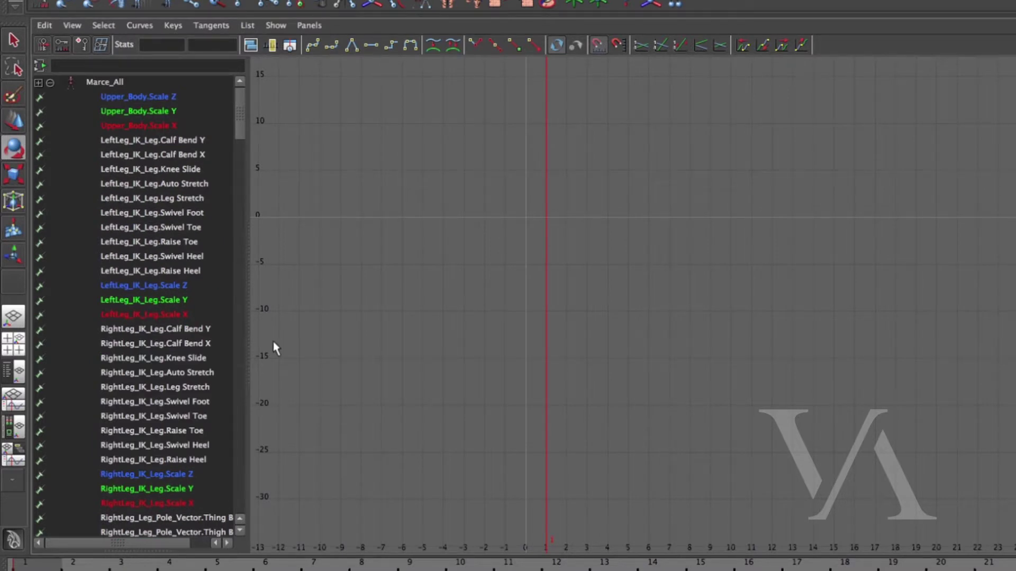
{"action": "right_click_drag", "start_coordinate": [644, 320], "coordinate": [626, 347], "text": "alt"}
{"action": "middle_click_drag", "start_coordinate": [626, 347], "coordinate": [630, 229], "text": "alt"}
{"action": "right_click_drag", "start_coordinate": [663, 243], "coordinate": [654, 264], "text": "alt"}
{"action": "key", "text": "space"}
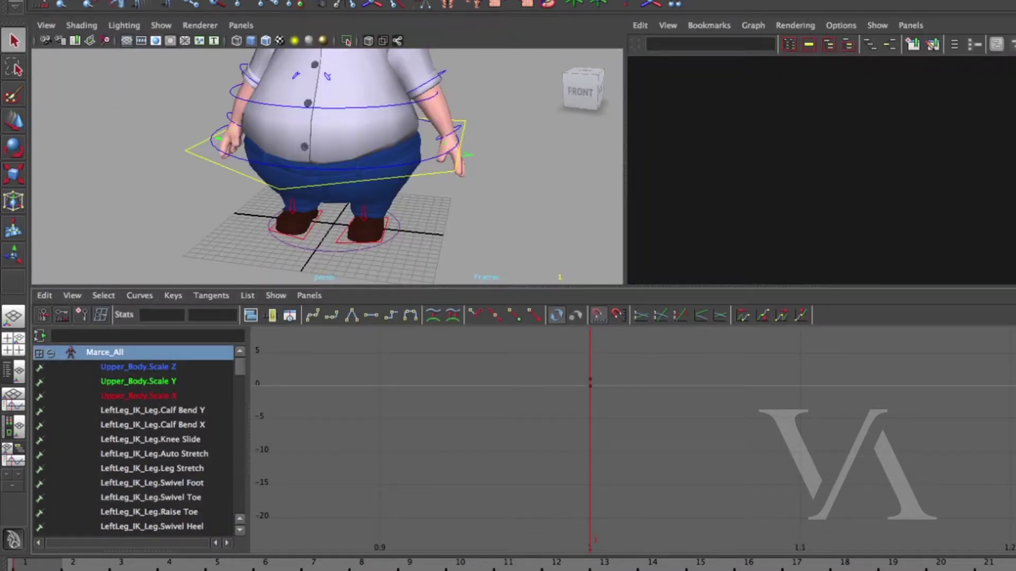
Step: At frame 10, rotate both upper arms overhead to a Rotate Z of about 68 and key the character
{"action": "right_click_drag", "start_coordinate": [361, 236], "coordinate": [342, 223], "text": "alt"}
{"action": "middle_click_drag", "start_coordinate": [342, 100], "coordinate": [371, 239], "text": "alt"}
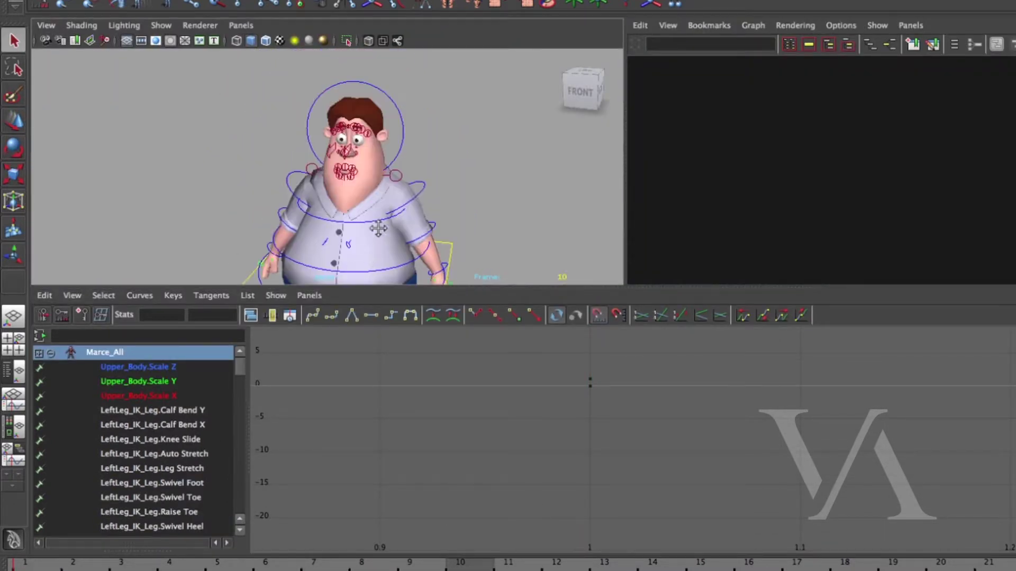
{"action": "left_click", "coordinate": [419, 197], "text": "shift"}
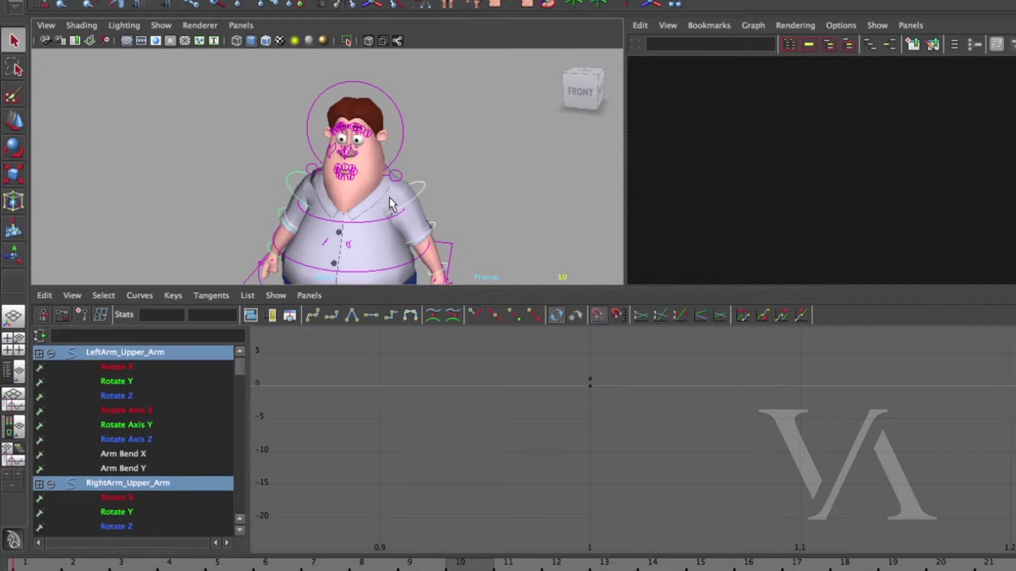
{"action": "middle_click_drag", "start_coordinate": [390, 199], "coordinate": [387, 165], "text": "alt"}
{"action": "left_click_drag", "start_coordinate": [434, 146], "coordinate": [495, 263]}
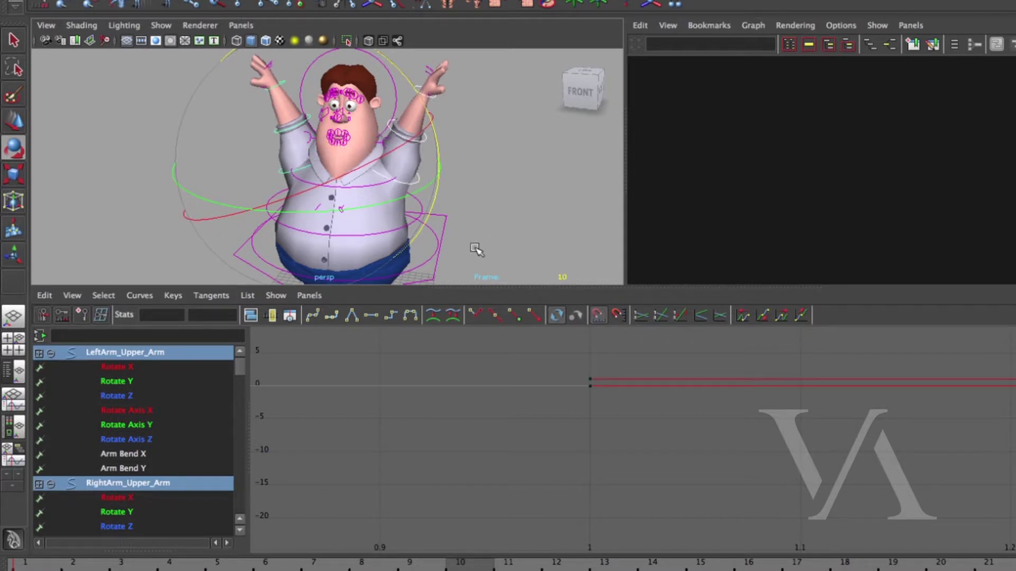
{"action": "key", "text": "q"}
Step: Select the Upper_Body control and lower it slightly along its vertical axis at frame 10
{"action": "middle_click_drag", "start_coordinate": [476, 248], "coordinate": [422, 154], "text": "alt"}
{"action": "left_click_drag", "start_coordinate": [421, 154], "coordinate": [414, 209], "text": "alt"}
{"action": "left_click", "coordinate": [354, 159]}
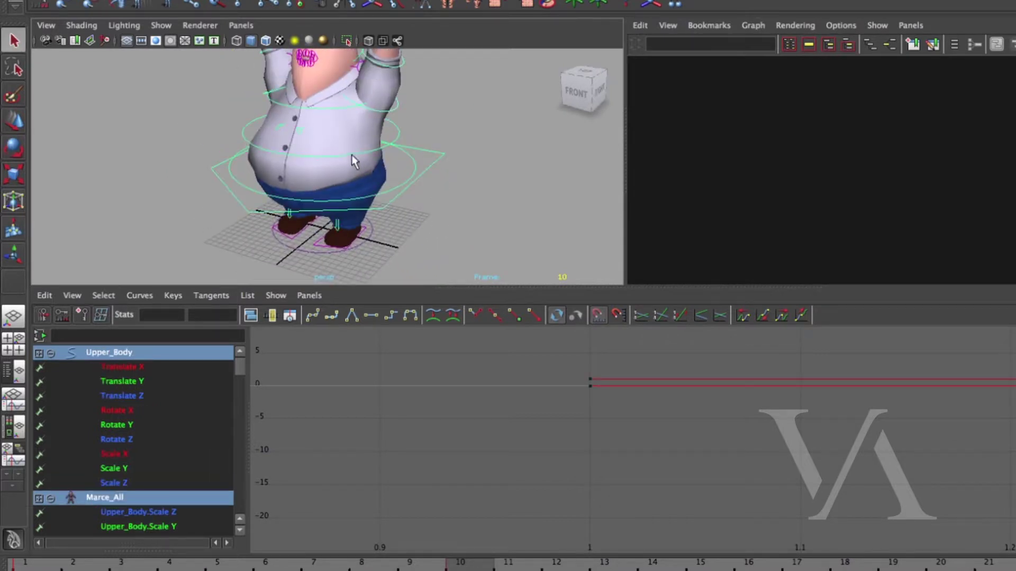
{"action": "left_click_drag", "start_coordinate": [322, 85], "coordinate": [322, 86]}
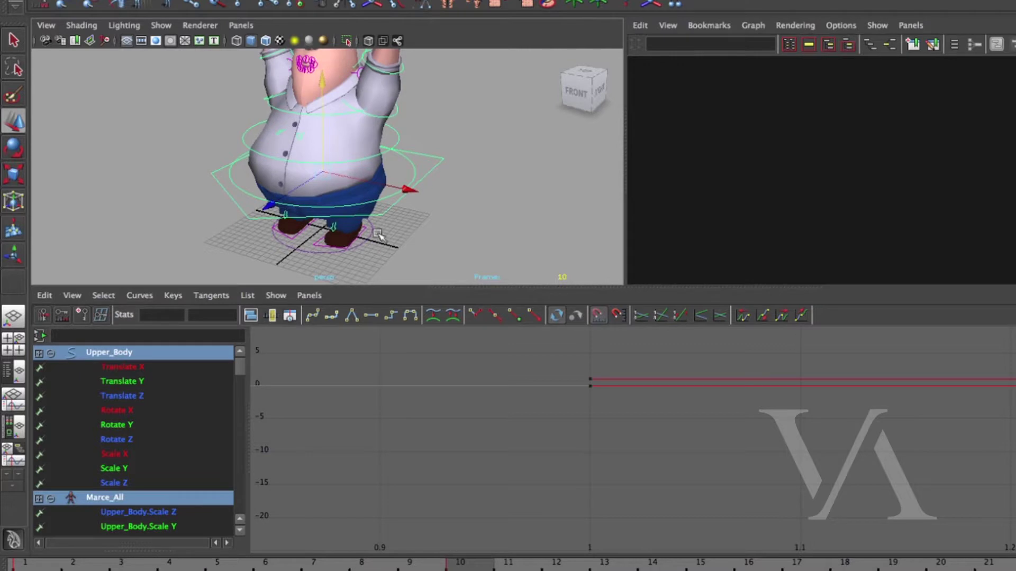
Step: Move the LeftLeg_IK_Leg foot control forward to a Translate Z of 1.733 at frame 10
{"action": "middle_click_drag", "start_coordinate": [379, 235], "coordinate": [360, 219], "text": "alt"}
{"action": "left_click", "coordinate": [348, 203]}
{"action": "right_click_drag", "start_coordinate": [379, 227], "coordinate": [413, 238], "text": "alt"}
{"action": "key", "text": "space"}
{"action": "right_click_drag", "start_coordinate": [480, 320], "coordinate": [584, 338], "text": "alt"}
{"action": "middle_click_drag", "start_coordinate": [620, 309], "coordinate": [598, 316]}
{"action": "right_click_drag", "start_coordinate": [639, 400], "coordinate": [603, 381], "text": "alt"}
{"action": "middle_click_drag", "start_coordinate": [603, 381], "coordinate": [621, 414], "text": "alt"}
{"action": "left_click_drag", "start_coordinate": [621, 414], "coordinate": [619, 420], "text": "alt"}
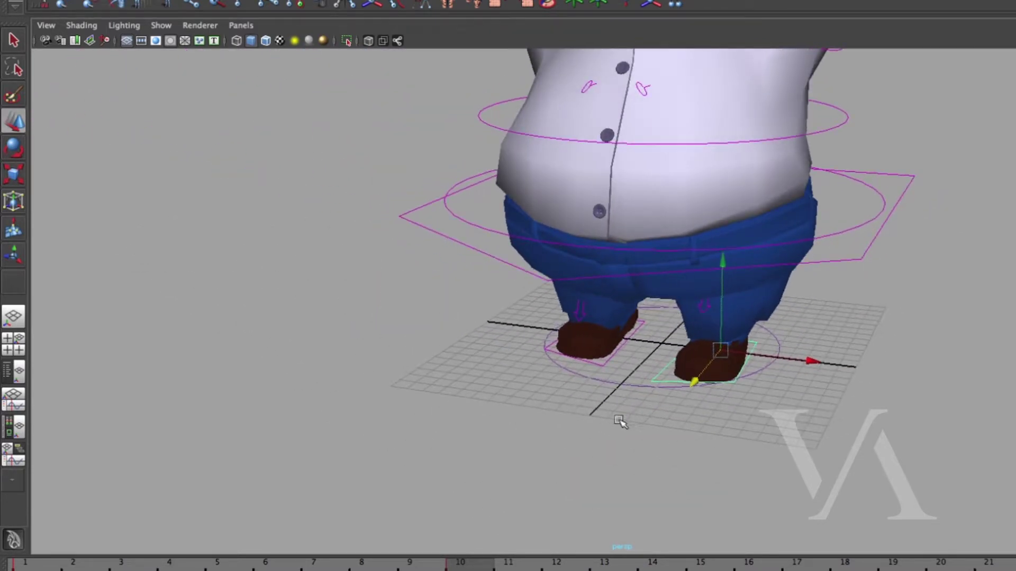
Step: Play back the animation between the frame 1 and frame 10 poses, then stop it
{"action": "right_click_drag", "start_coordinate": [602, 409], "coordinate": [589, 429], "text": "alt"}
{"action": "left_click_drag", "start_coordinate": [589, 429], "coordinate": [571, 451], "text": "alt"}
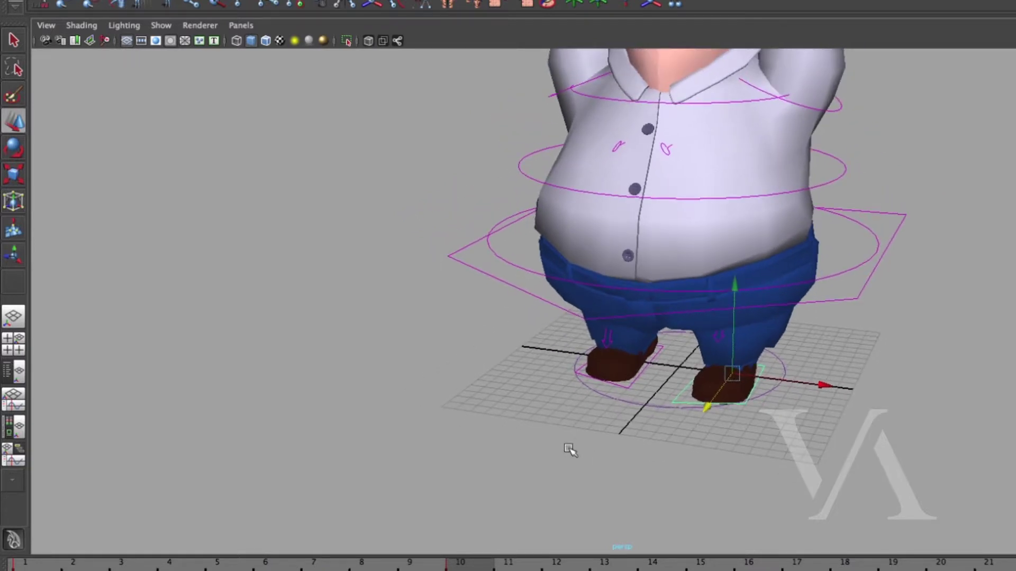
{"action": "right_click_drag", "start_coordinate": [572, 451], "coordinate": [522, 439], "text": "alt"}
{"action": "middle_click_drag", "start_coordinate": [566, 392], "coordinate": [549, 466], "text": "alt"}
{"action": "left_click_drag", "start_coordinate": [548, 466], "coordinate": [543, 447], "text": "alt"}
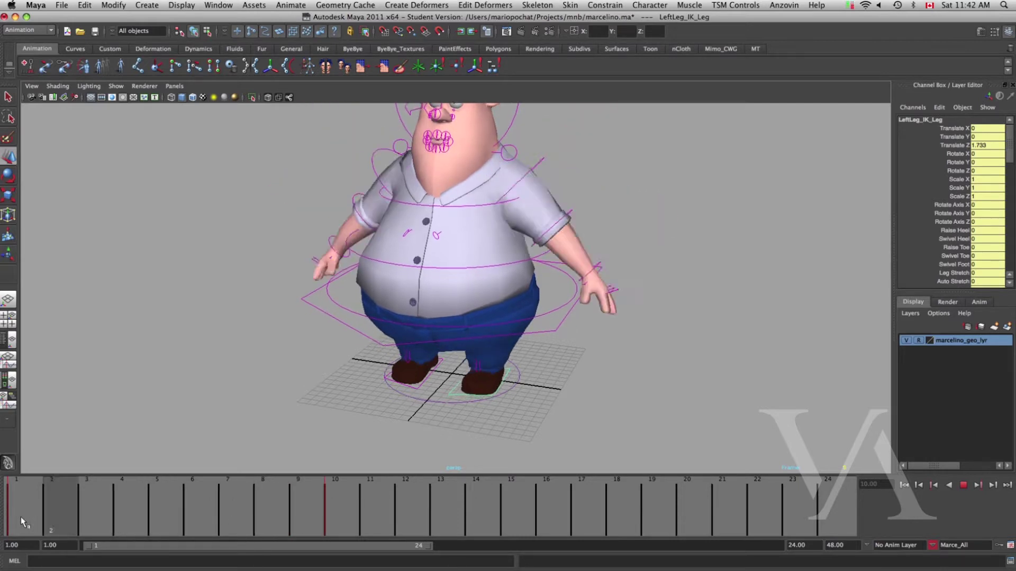
{"action": "key", "text": "Escape"}
Step: Examine the upper arm, lower arm and hand controls of the raised-arm pose at frame 10
{"action": "left_click_drag", "start_coordinate": [391, 296], "coordinate": [434, 365], "text": "alt"}
{"action": "right_click_drag", "start_coordinate": [433, 355], "coordinate": [539, 247], "text": "alt"}
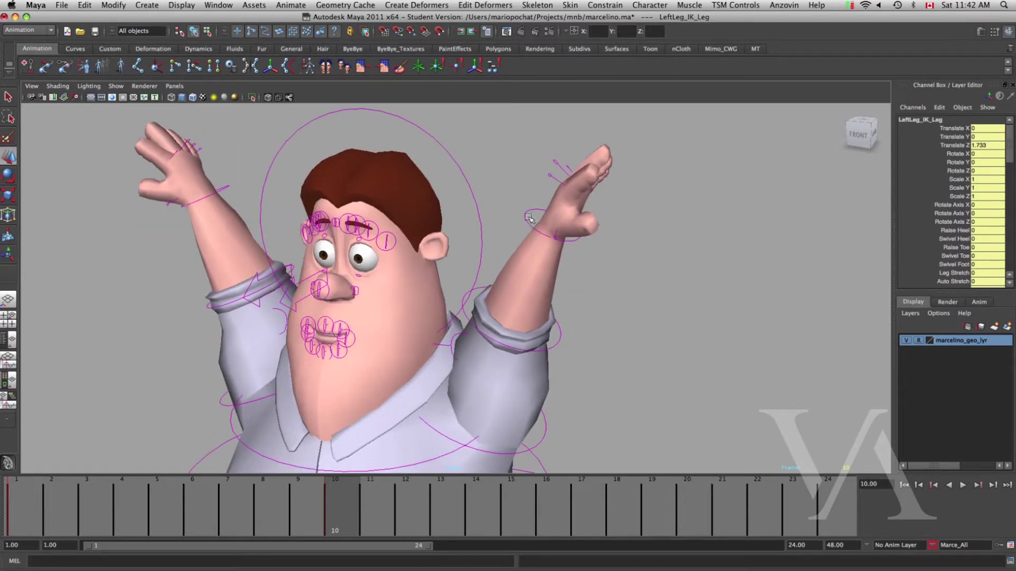
{"action": "left_click_drag", "start_coordinate": [483, 277], "coordinate": [505, 282], "text": "alt"}
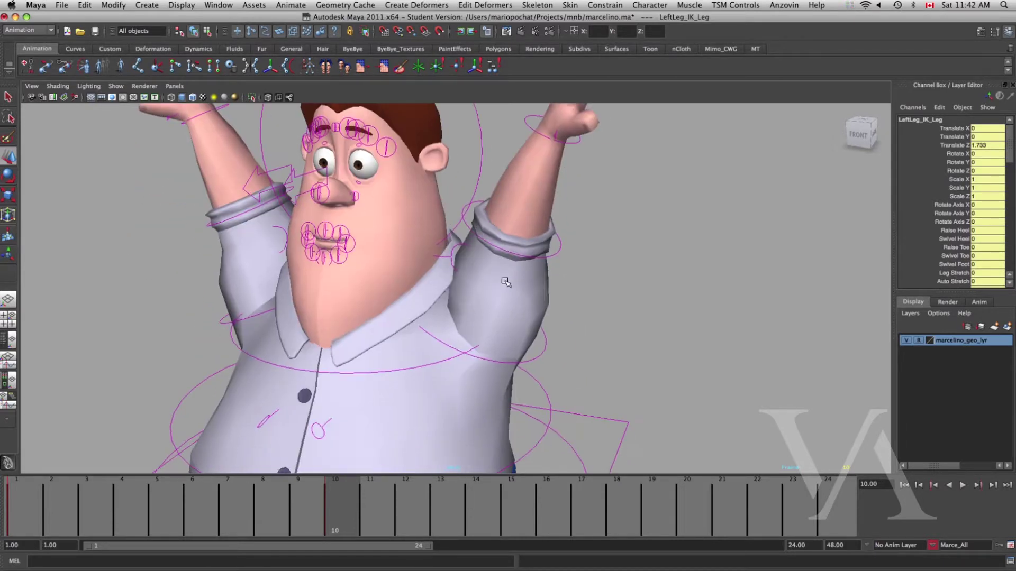
{"action": "left_click", "coordinate": [544, 347]}
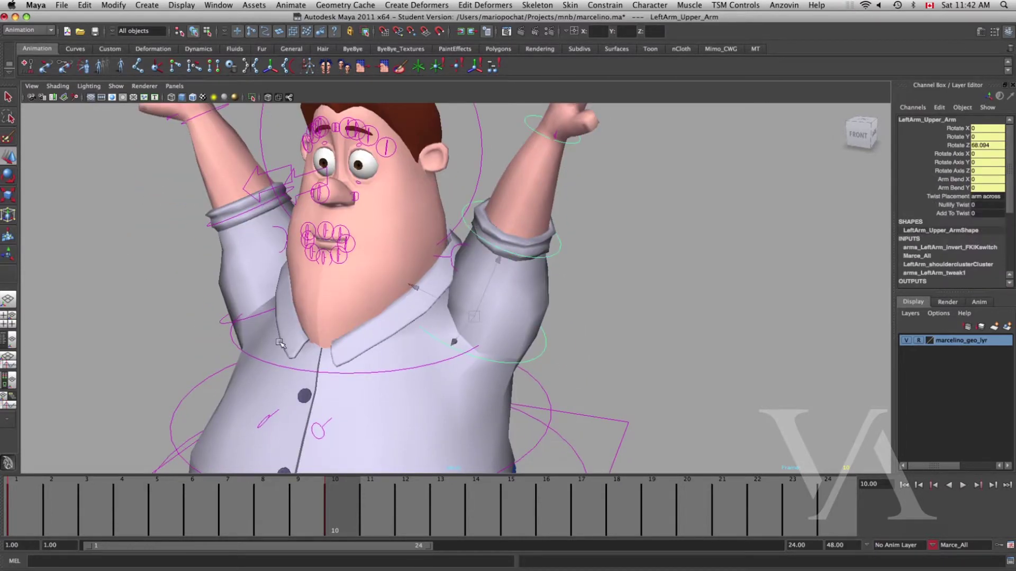
{"action": "left_click", "coordinate": [558, 258]}
{"action": "middle_click_drag", "start_coordinate": [576, 136], "coordinate": [551, 246], "text": "alt"}
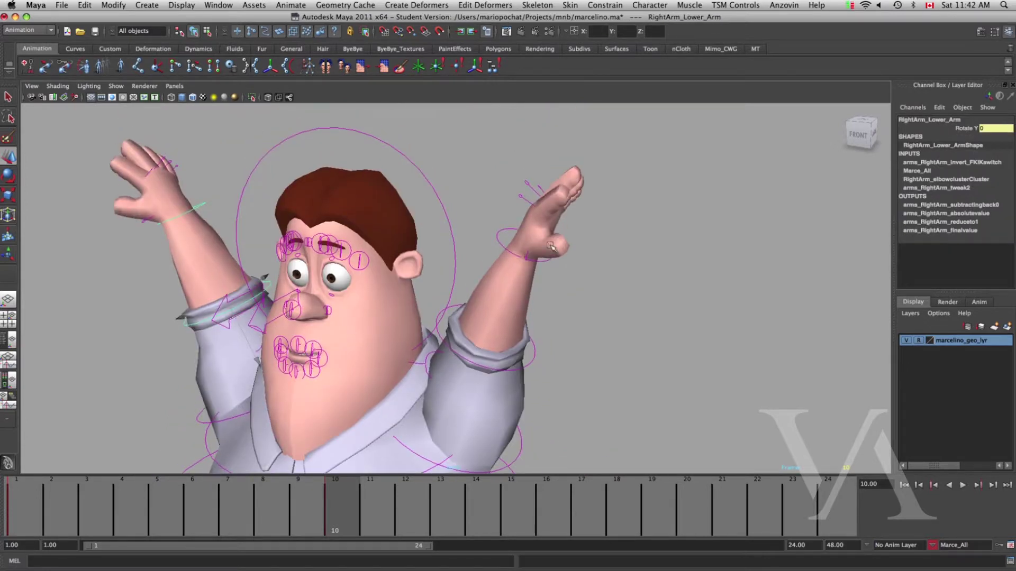
{"action": "left_click", "coordinate": [549, 262]}
{"action": "left_click", "coordinate": [202, 209]}
Step: Return to the Graph Editor layout and view the full raised-arm pose beside the right hand control's curves
{"action": "middle_click_drag", "start_coordinate": [402, 394], "coordinate": [502, 248], "text": "alt"}
{"action": "right_click_drag", "start_coordinate": [503, 249], "coordinate": [479, 246], "text": "alt"}
{"action": "middle_click_drag", "start_coordinate": [480, 291], "coordinate": [487, 264], "text": "alt"}
{"action": "right_click_drag", "start_coordinate": [487, 264], "coordinate": [443, 274], "text": "alt"}
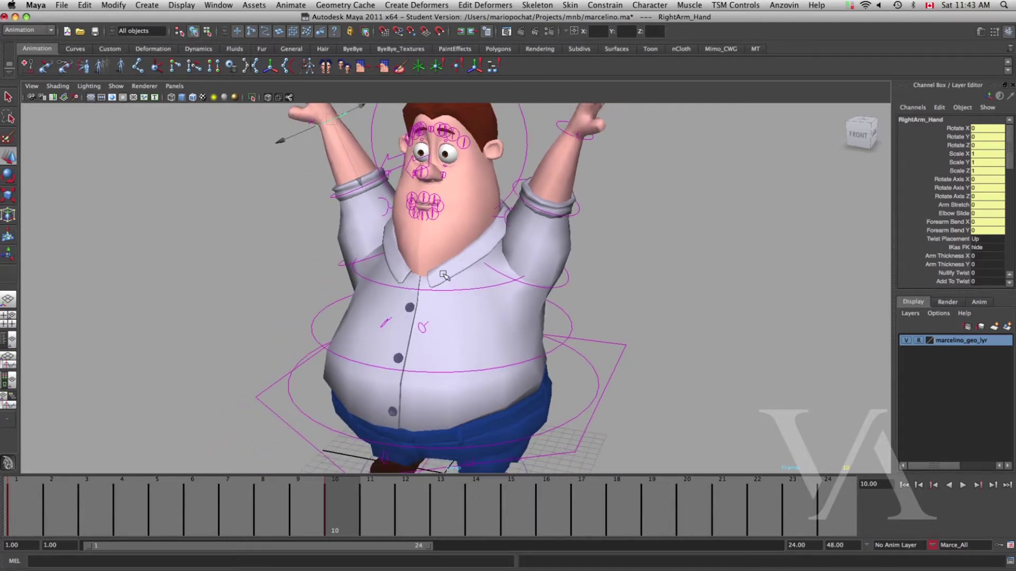
{"action": "right_click_drag", "start_coordinate": [468, 331], "coordinate": [462, 356], "text": "alt"}
{"action": "mouse_move", "coordinate": [461, 355]}
{"action": "middle_mouse_down", "text": "alt"}
{"action": "mouse_move", "coordinate": [477, 316]}
{"action": "mouse_move", "coordinate": [466, 337]}
{"action": "middle_mouse_up", "text": "alt"}
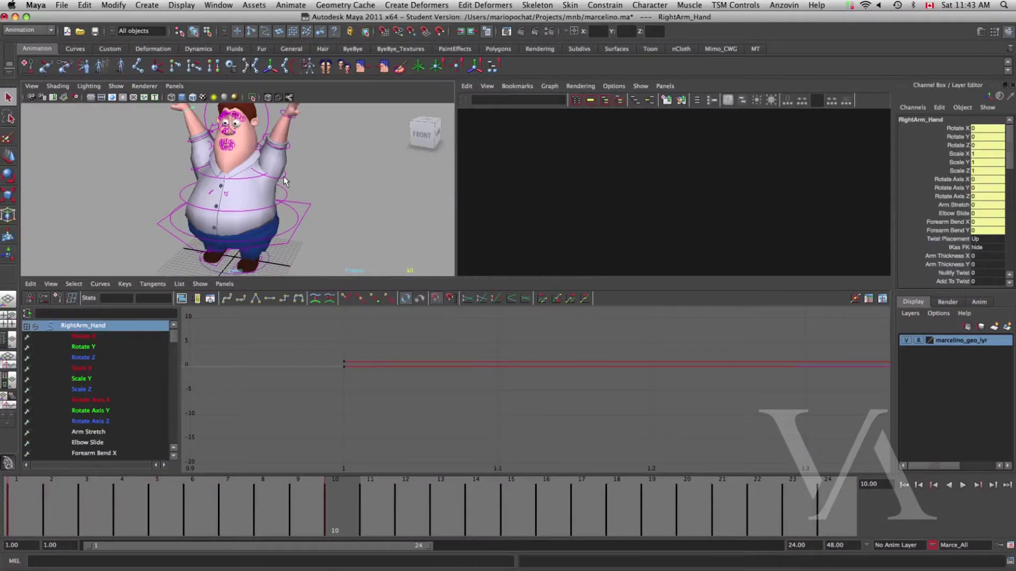
{"action": "left_click", "coordinate": [286, 180]}
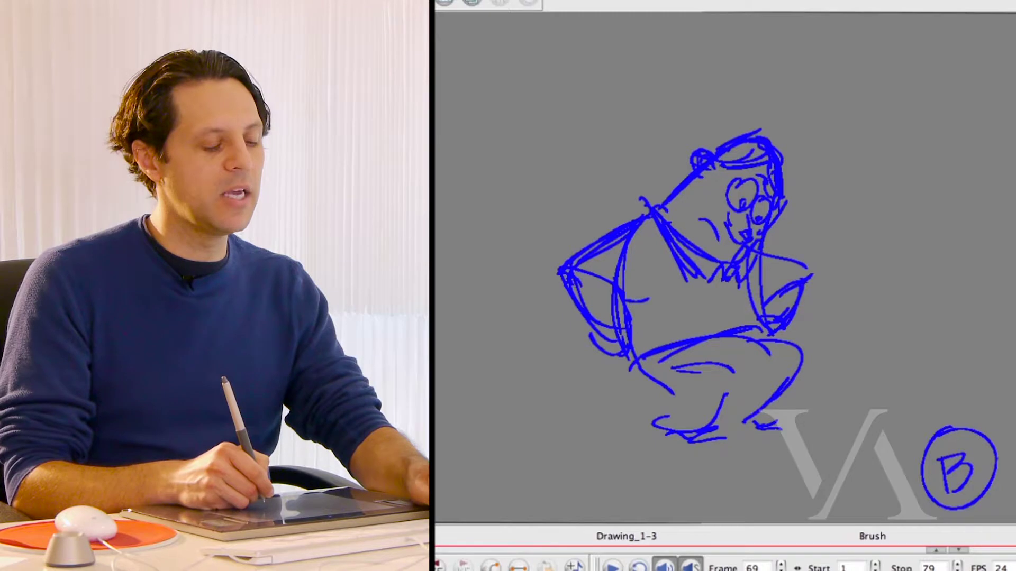
Step: Switch to the drawing program and flip between frames 68 and 69 to compare drawn poses A and B
{"action": "key", "text": "comma"}
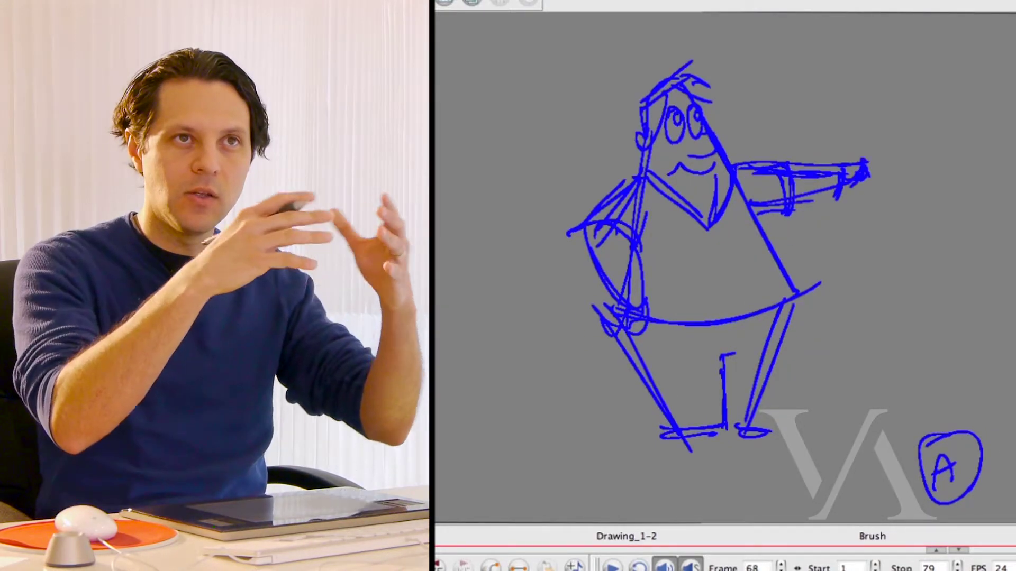
{"action": "key", "text": "period"}
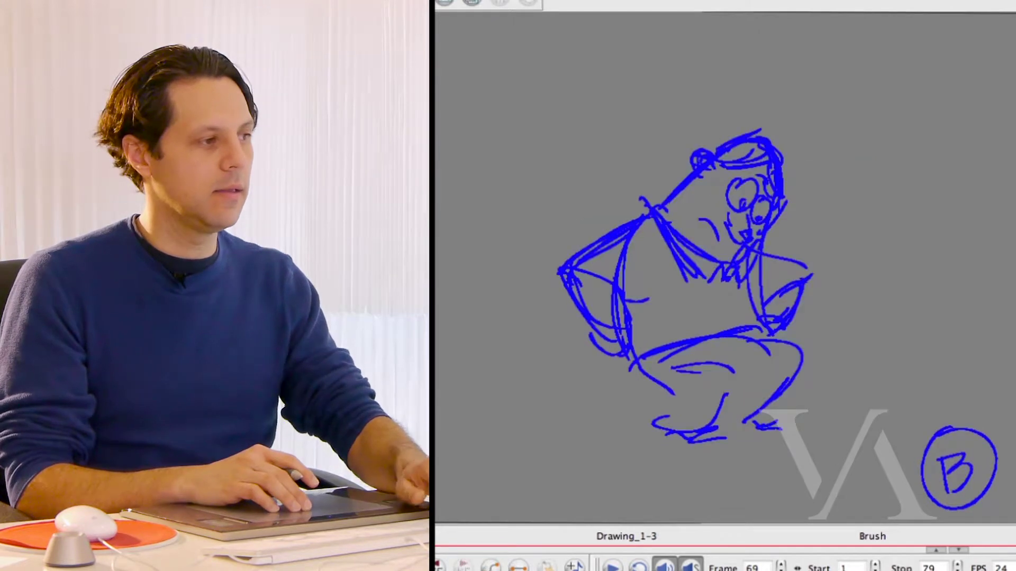
Step: Flip between drawn poses A and B at frames 68 and 69, ending on B, and switch back to Maya
{"action": "key", "text": "comma"}
{"action": "key", "text": "period"}
{"action": "key", "text": "comma"}
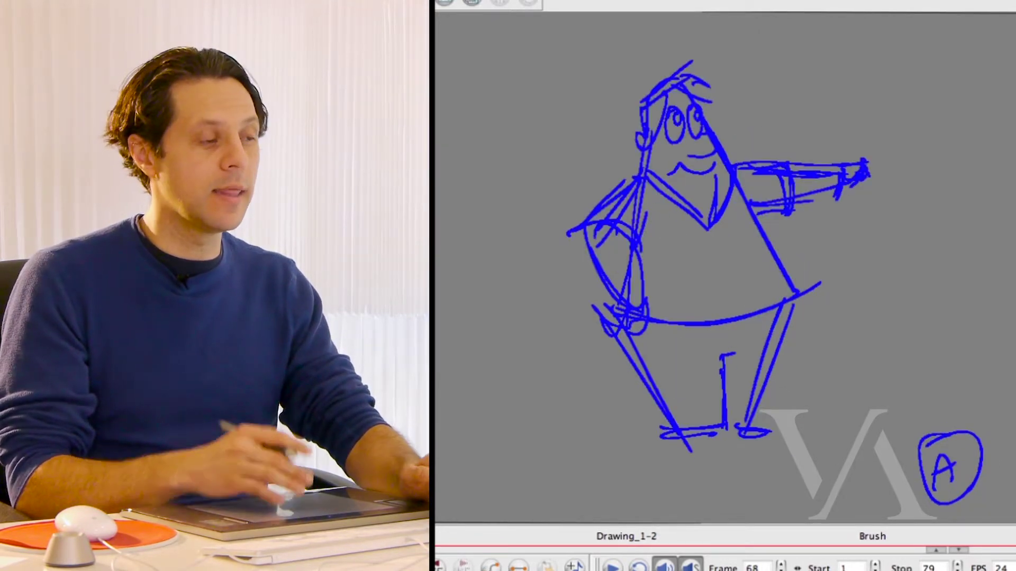
{"action": "key", "text": "period"}
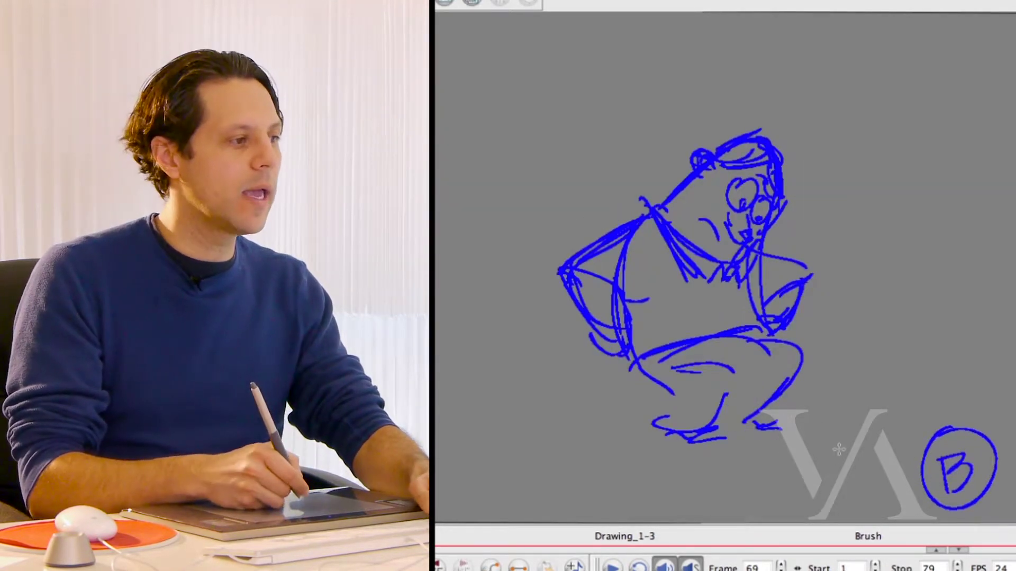
{"action": "key", "text": "alt+s"}
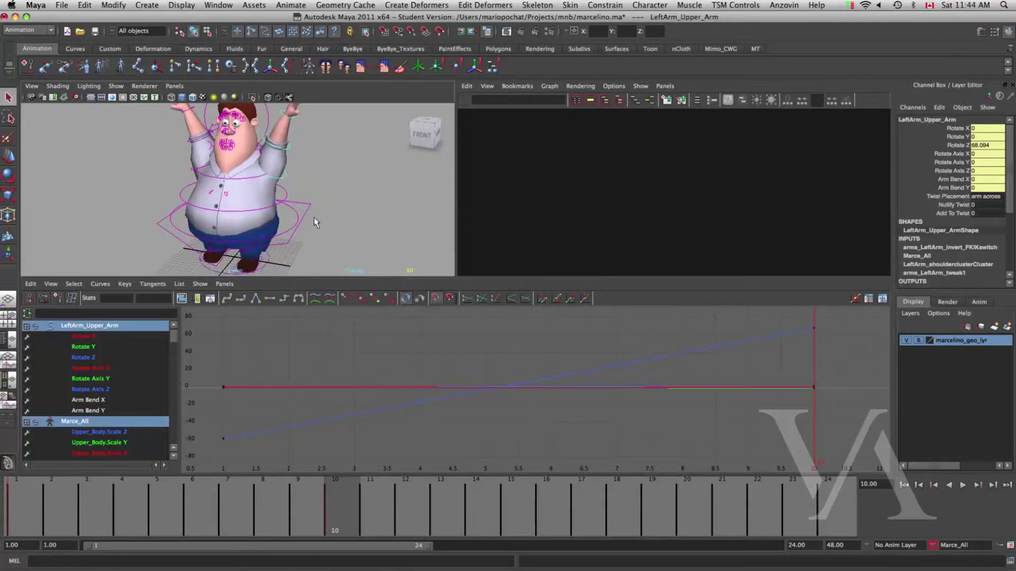
{"action": "left_click", "coordinate": [312, 220]}
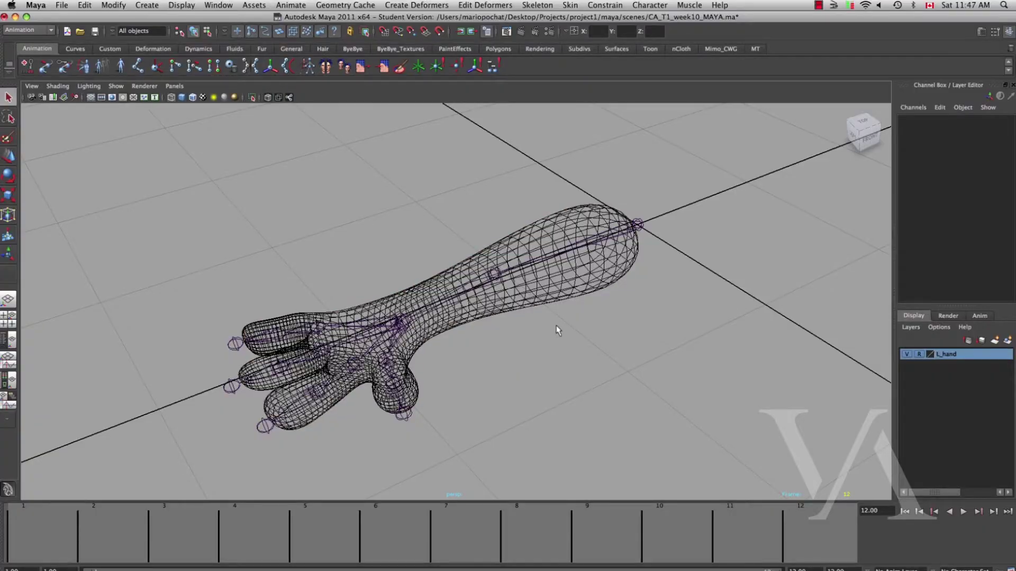
Step: Examine the hand rig's skeleton by selecting two of the finger joint chains and the thumb joint chain in turn
{"action": "right_click_drag", "start_coordinate": [557, 330], "coordinate": [581, 319], "text": "alt"}
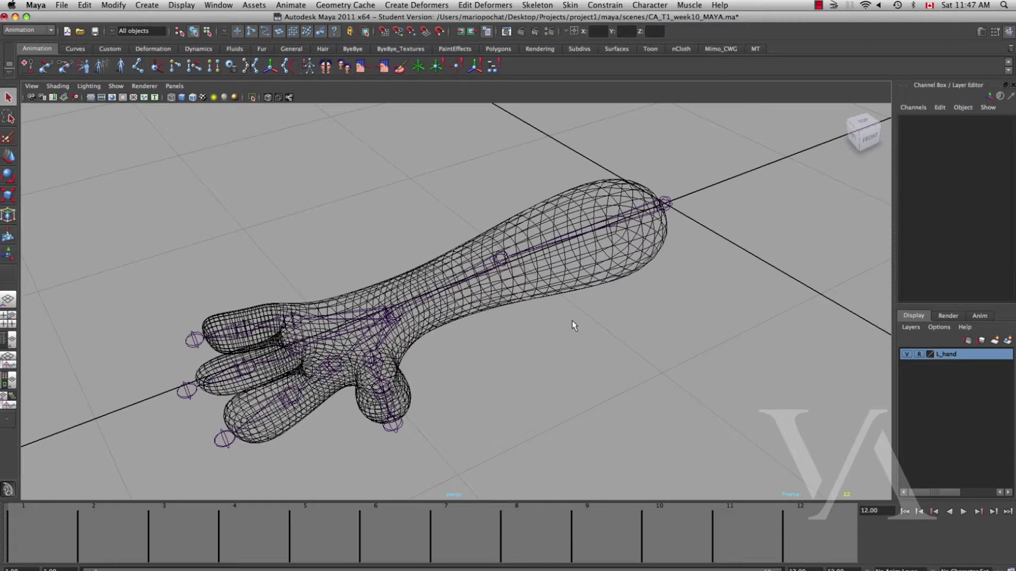
{"action": "left_click_drag", "start_coordinate": [604, 280], "coordinate": [620, 296]}
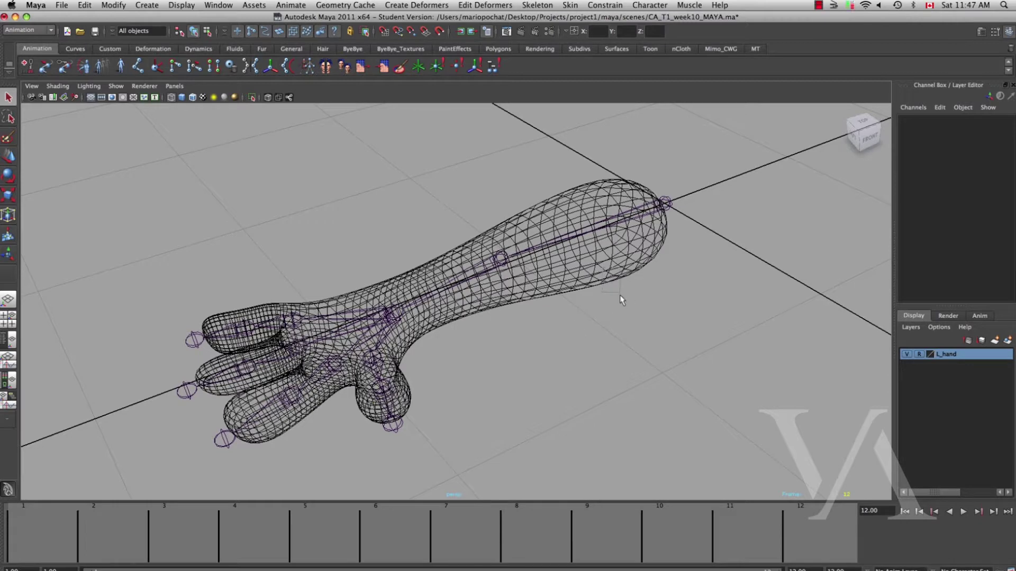
{"action": "left_click", "coordinate": [560, 228]}
{"action": "left_click_drag", "start_coordinate": [560, 228], "coordinate": [593, 222], "text": "alt"}
{"action": "left_click_drag", "start_coordinate": [445, 324], "coordinate": [370, 354], "text": "alt"}
{"action": "left_click", "coordinate": [313, 367]}
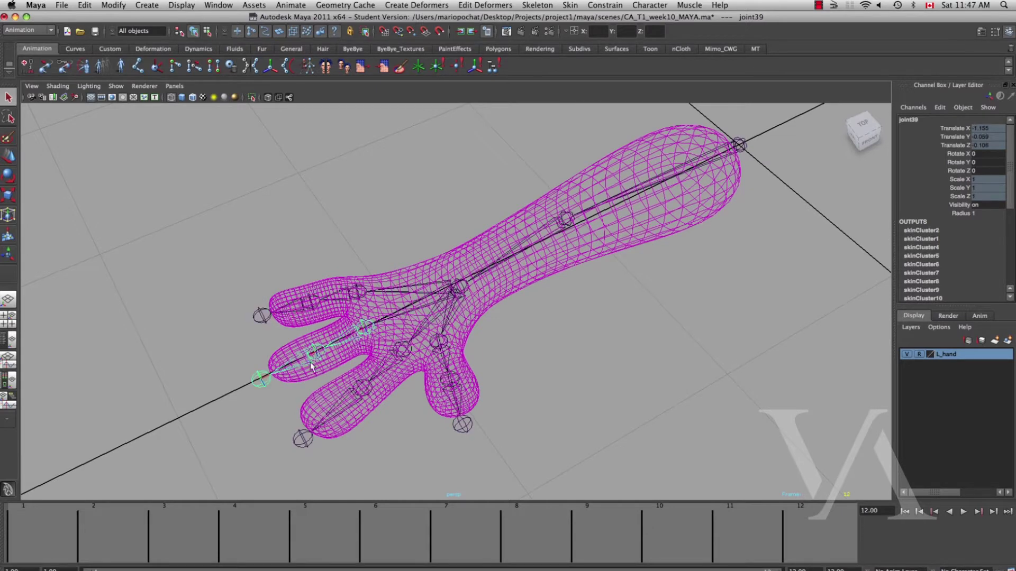
{"action": "left_click", "coordinate": [340, 408]}
{"action": "left_click", "coordinate": [446, 364]}
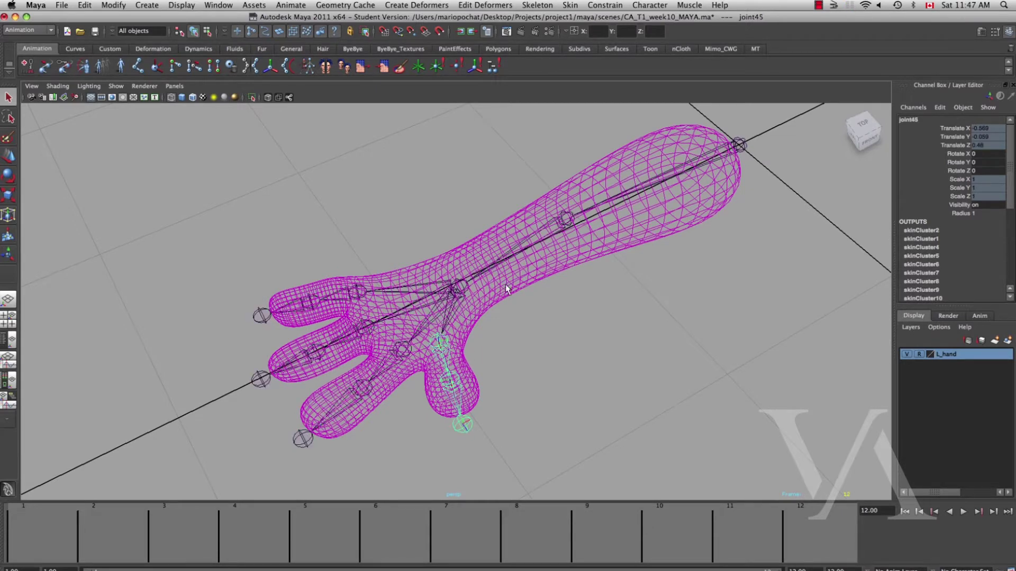
Step: Walk up the joint hierarchy to the arm's root joint, highlight its locked Translate X, Y and Z channels, and deselect it
{"action": "key", "text": "Up"}
{"action": "left_click_drag", "start_coordinate": [544, 333], "coordinate": [503, 328], "text": "alt"}
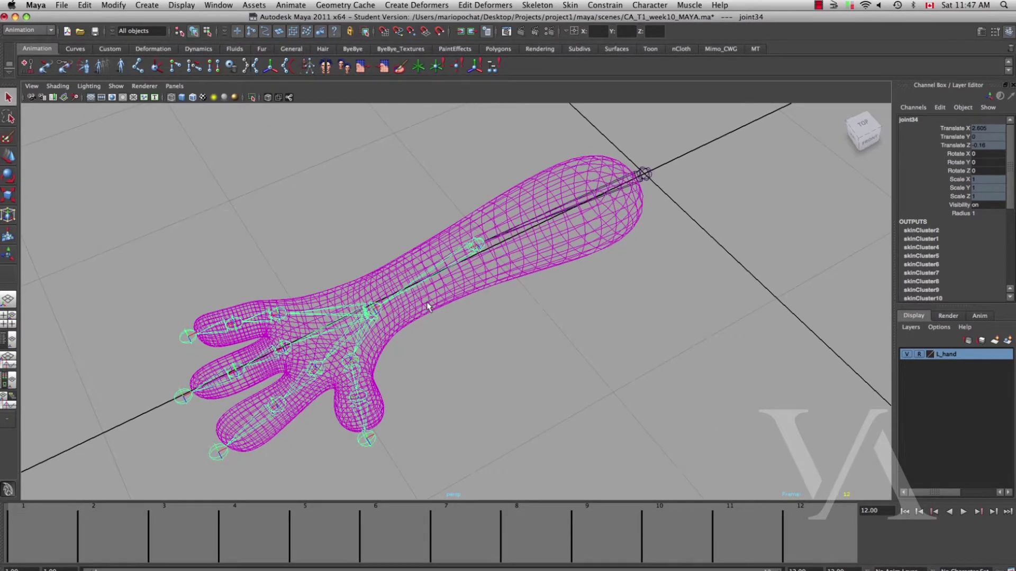
{"action": "key", "text": "Up"}
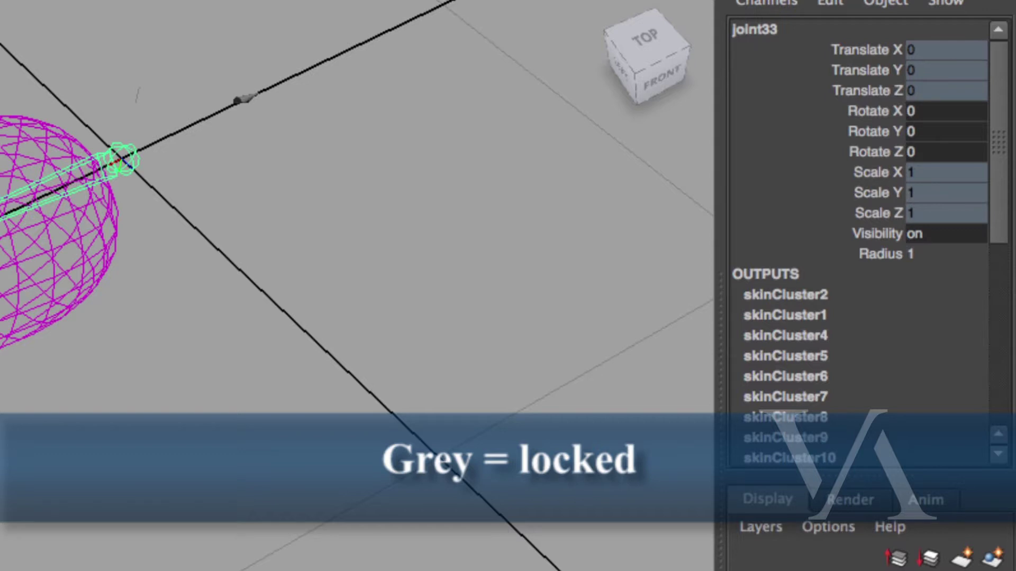
{"action": "left_click_drag", "start_coordinate": [873, 50], "coordinate": [873, 90]}
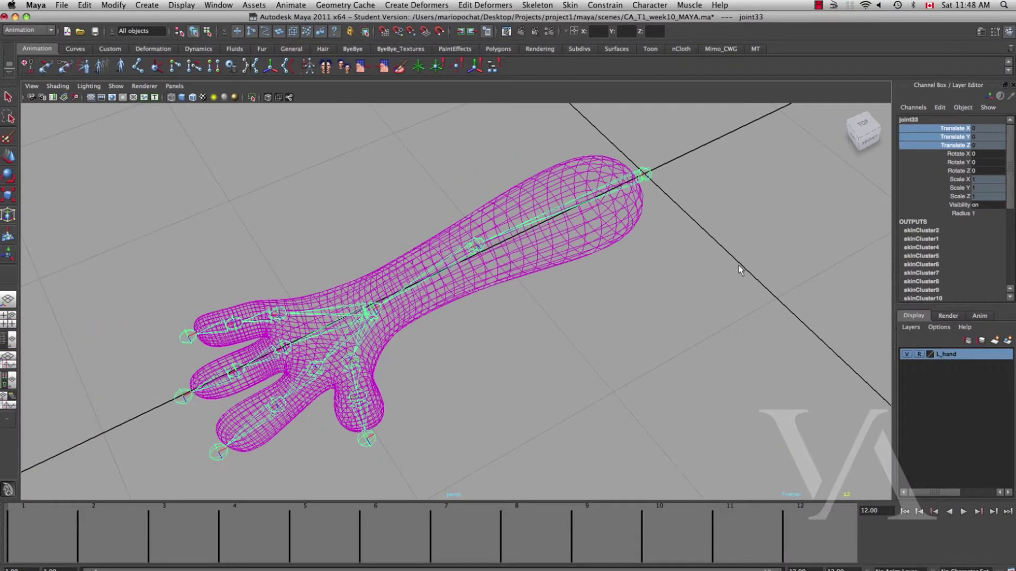
{"action": "left_click", "coordinate": [739, 267]}
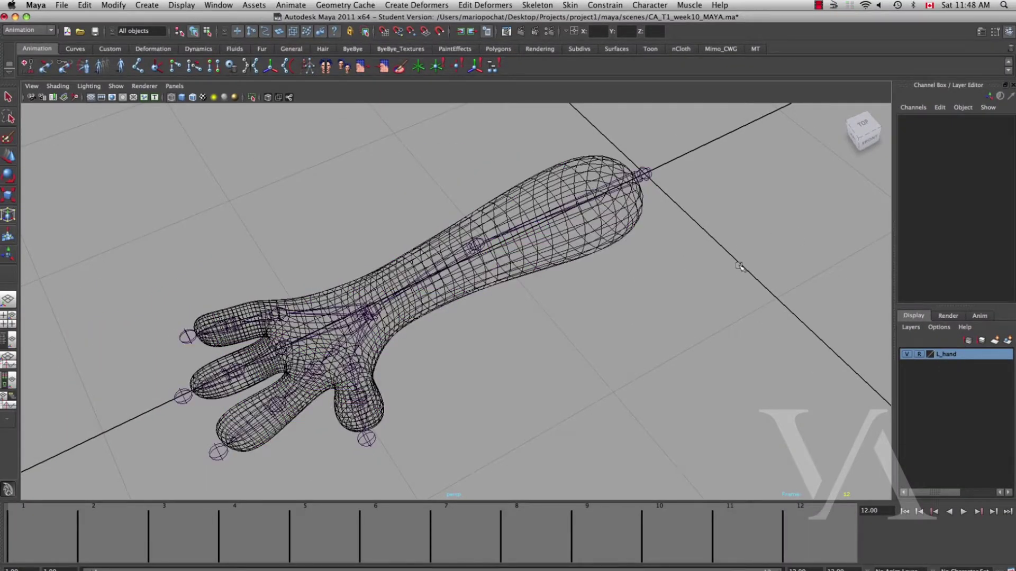
{"action": "left_click_drag", "start_coordinate": [552, 366], "coordinate": [554, 317], "text": "alt"}
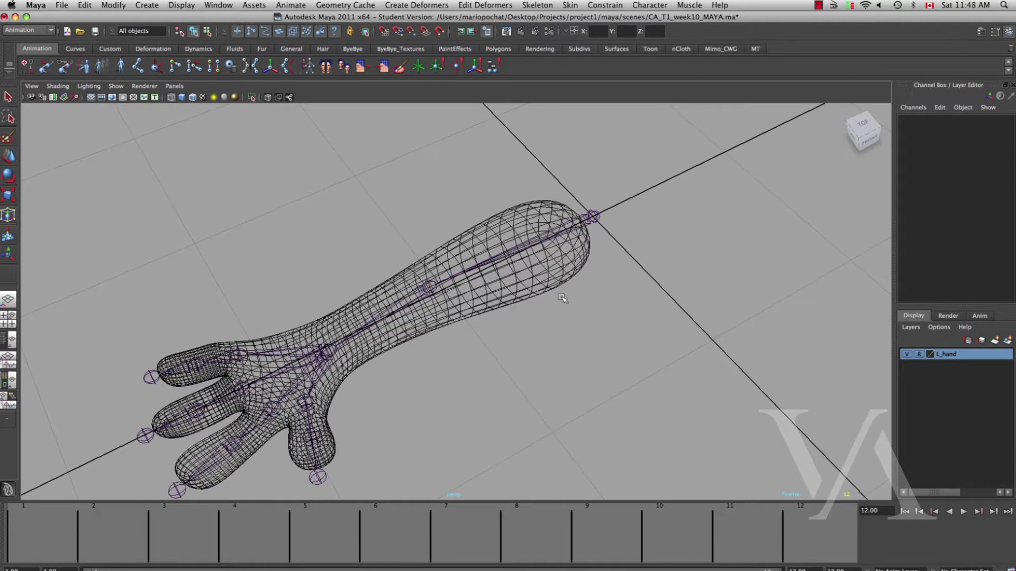
Step: Select the arm's root joint, open the Create Character Set options and reset them to their defaults
{"action": "left_click", "coordinate": [591, 221]}
{"action": "left_click_drag", "start_coordinate": [581, 231], "coordinate": [596, 222], "text": "alt"}
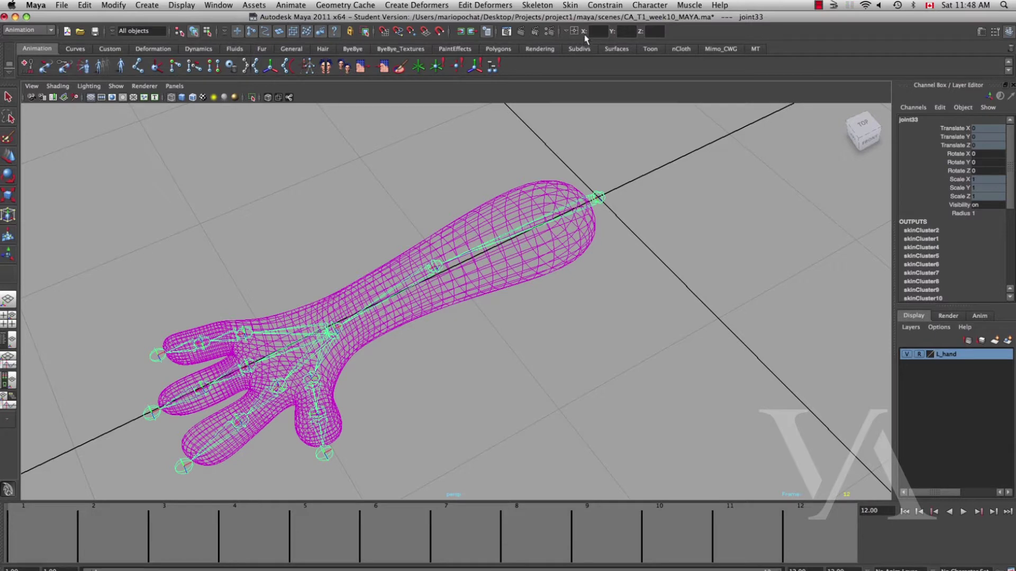
{"action": "left_click", "coordinate": [602, 5]}
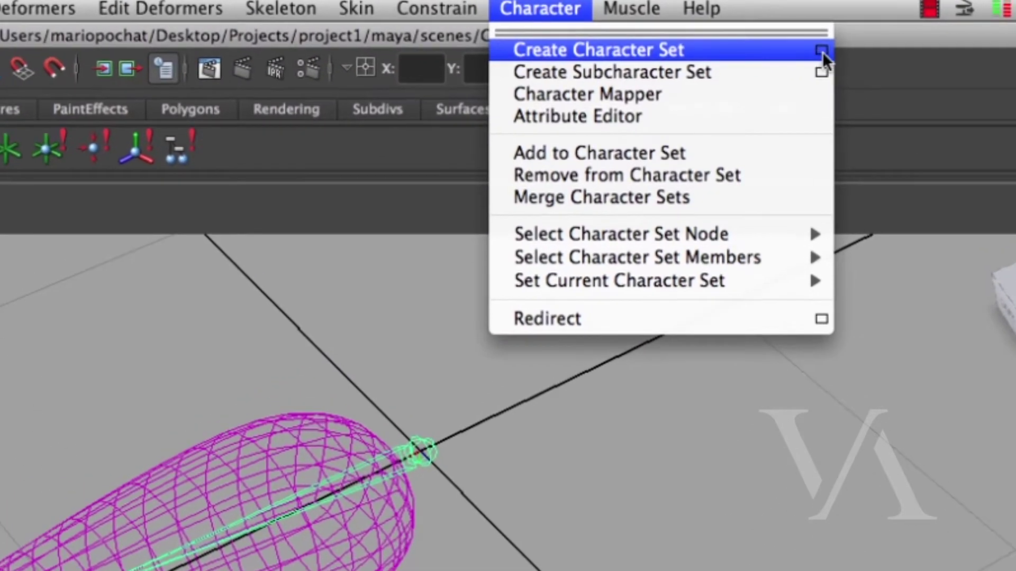
{"action": "left_click", "coordinate": [813, 47]}
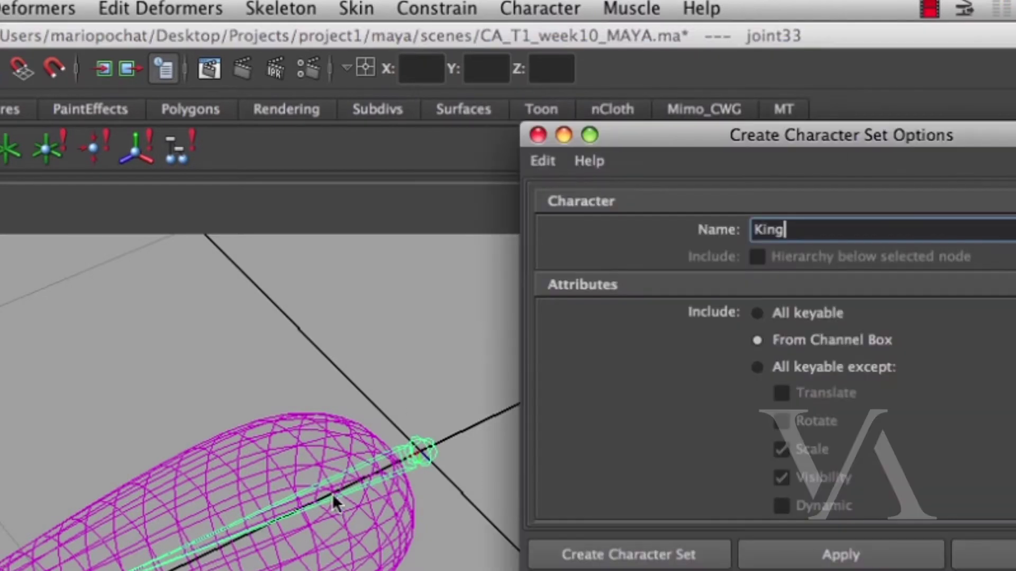
{"action": "left_click_drag", "start_coordinate": [634, 136], "coordinate": [106, 289]}
{"action": "left_click", "coordinate": [9, 315]}
{"action": "left_click", "coordinate": [21, 365]}
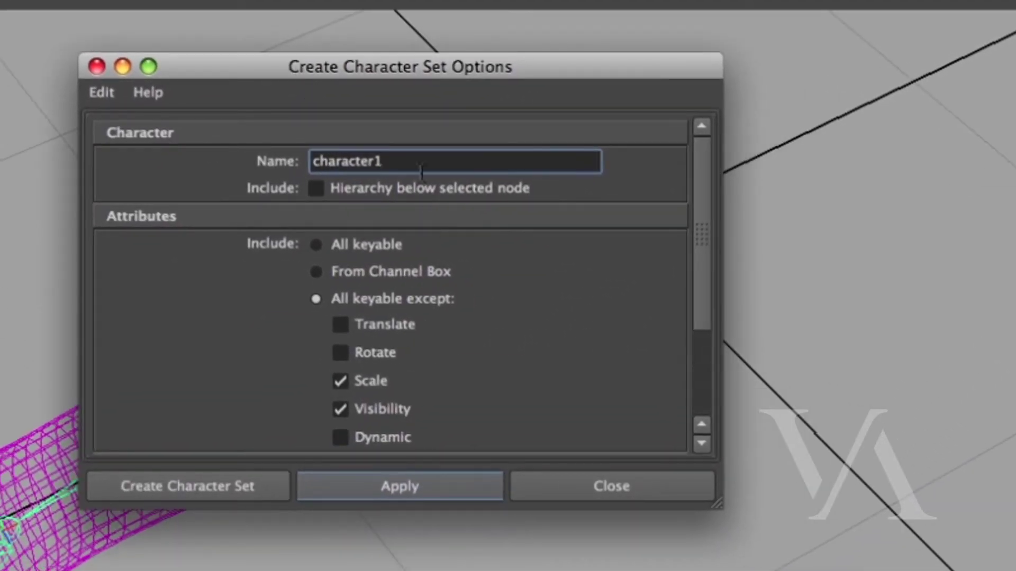
Step: Create a character set named with the animator's first name from the root joint's Rotate X, Y and Z, using From Channel Box, and keep it current
{"action": "left_click_drag", "start_coordinate": [410, 244], "coordinate": [306, 244]}
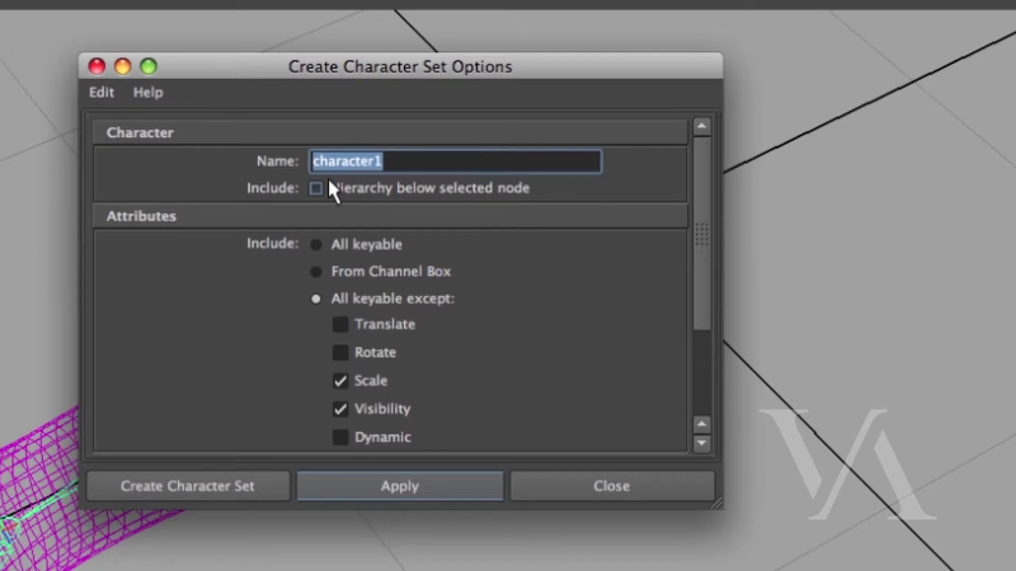
{"action": "type", "text": "Mario"}
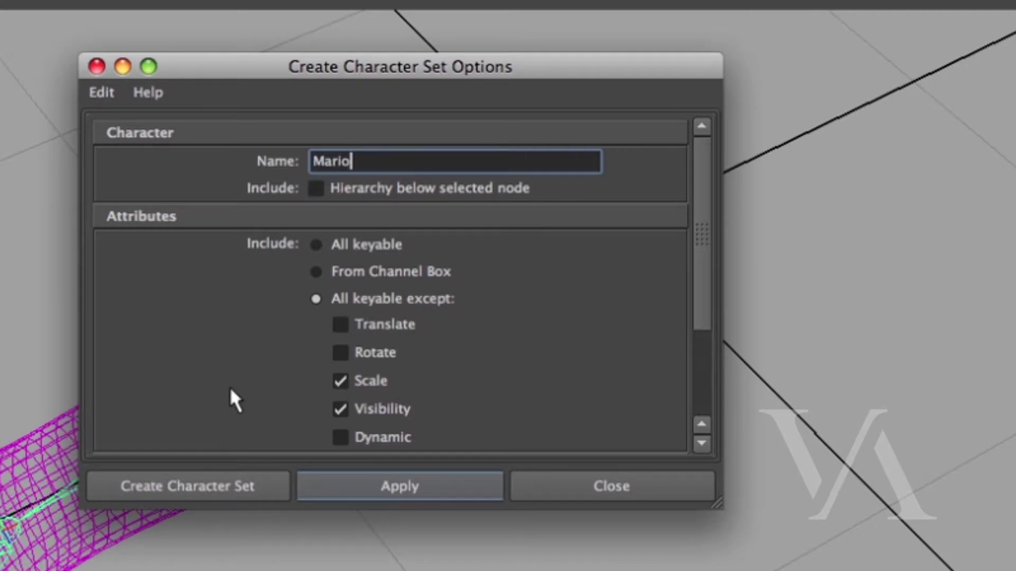
{"action": "left_click_drag", "start_coordinate": [289, 74], "coordinate": [233, 55]}
{"action": "left_click_drag", "start_coordinate": [656, 484], "coordinate": [713, 570]}
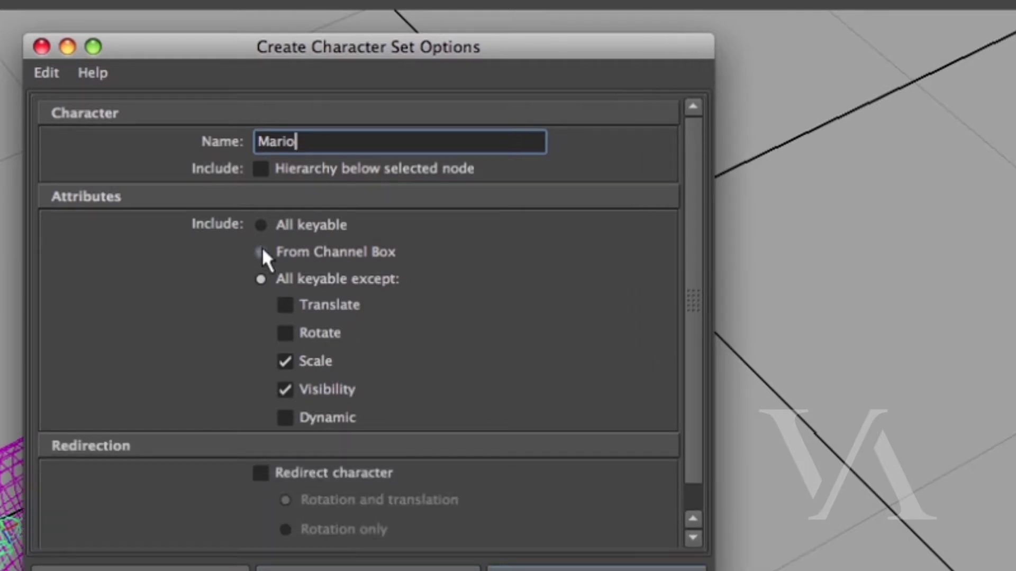
{"action": "left_click", "coordinate": [262, 248]}
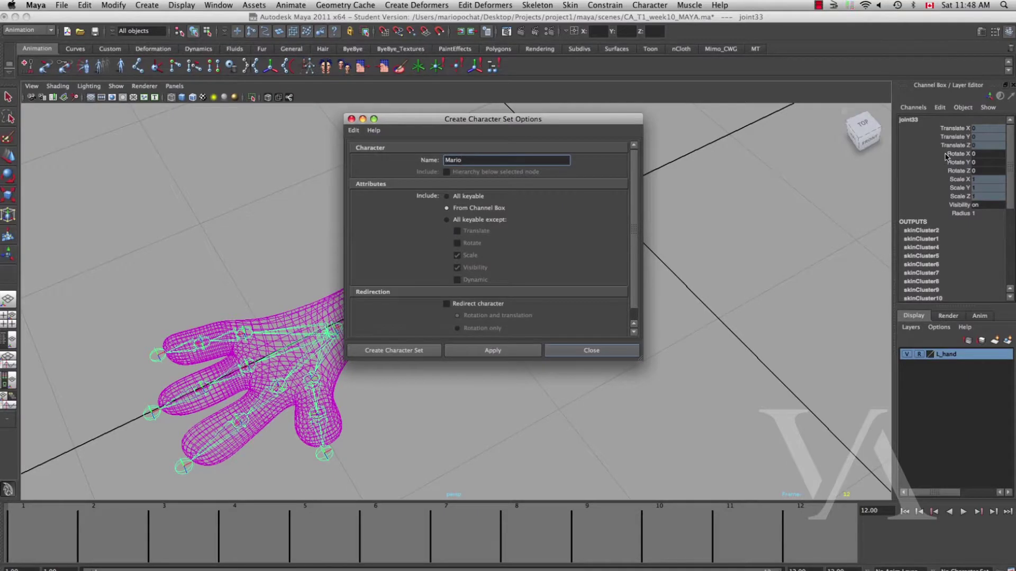
{"action": "left_click_drag", "start_coordinate": [953, 153], "coordinate": [945, 174]}
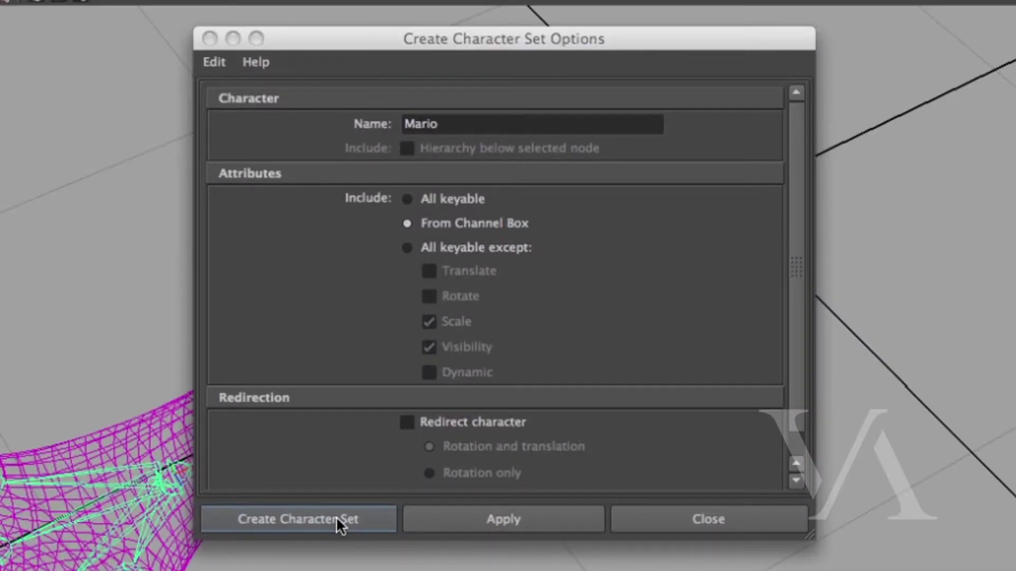
{"action": "left_click", "coordinate": [336, 517]}
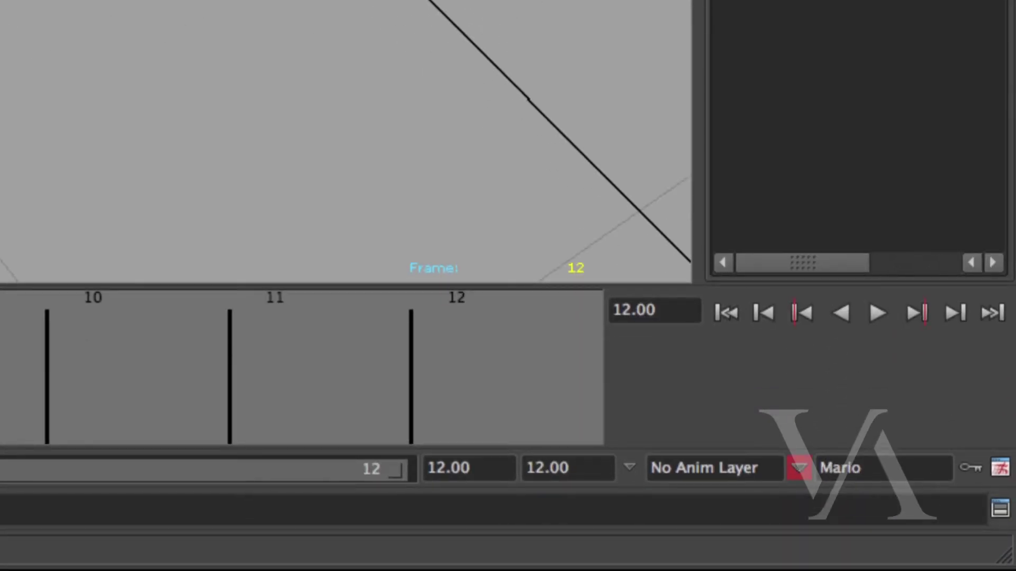
{"action": "left_click", "coordinate": [798, 468]}
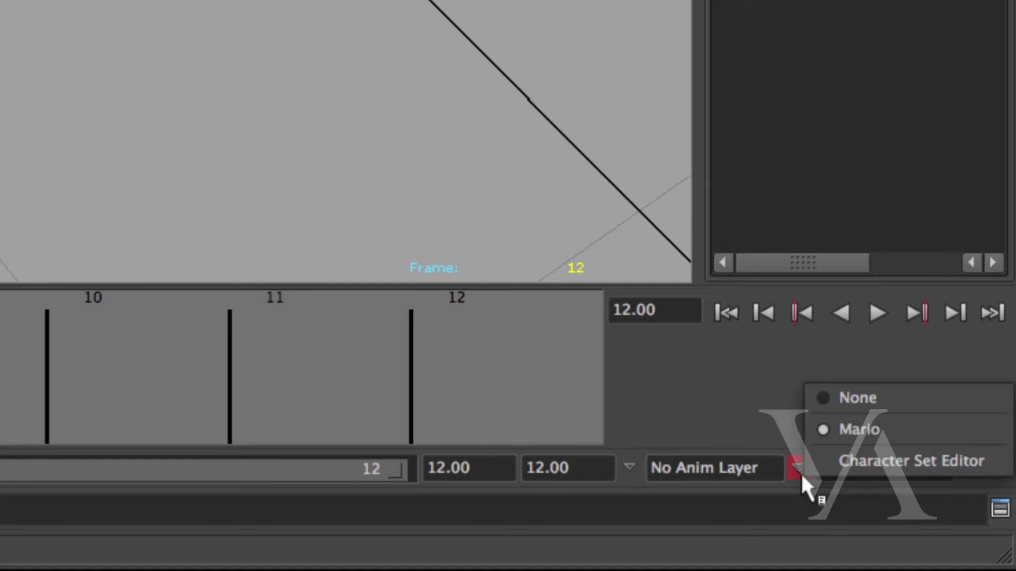
{"action": "left_click", "coordinate": [813, 441]}
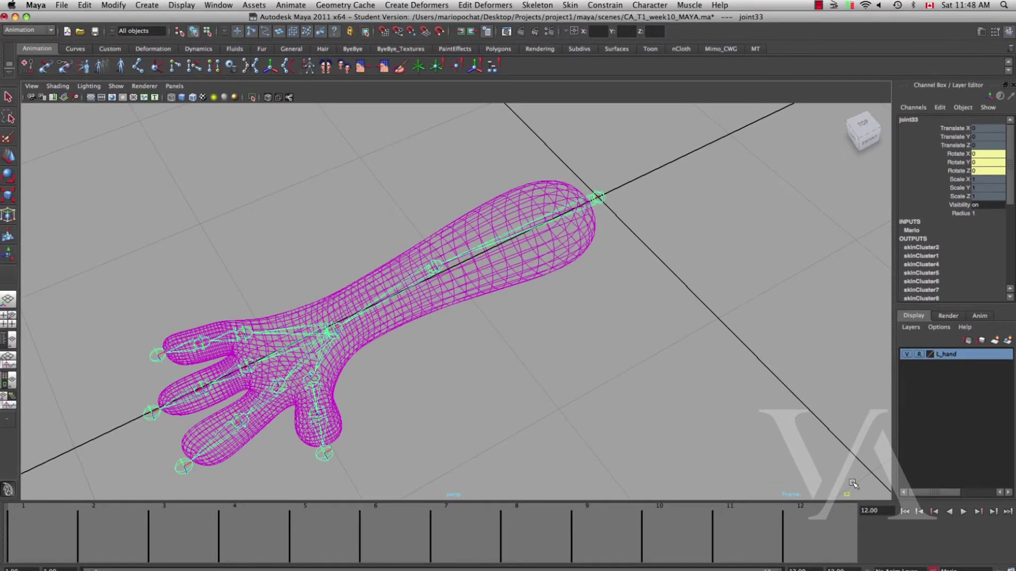
Step: Add the Rotate X, Y and Z channels of the mid-arm joint, next below the root, to the current character set
{"action": "left_click", "coordinate": [492, 362]}
{"action": "left_click_drag", "start_coordinate": [505, 358], "coordinate": [560, 324], "text": "alt"}
{"action": "middle_click_drag", "start_coordinate": [461, 305], "coordinate": [495, 325], "text": "alt"}
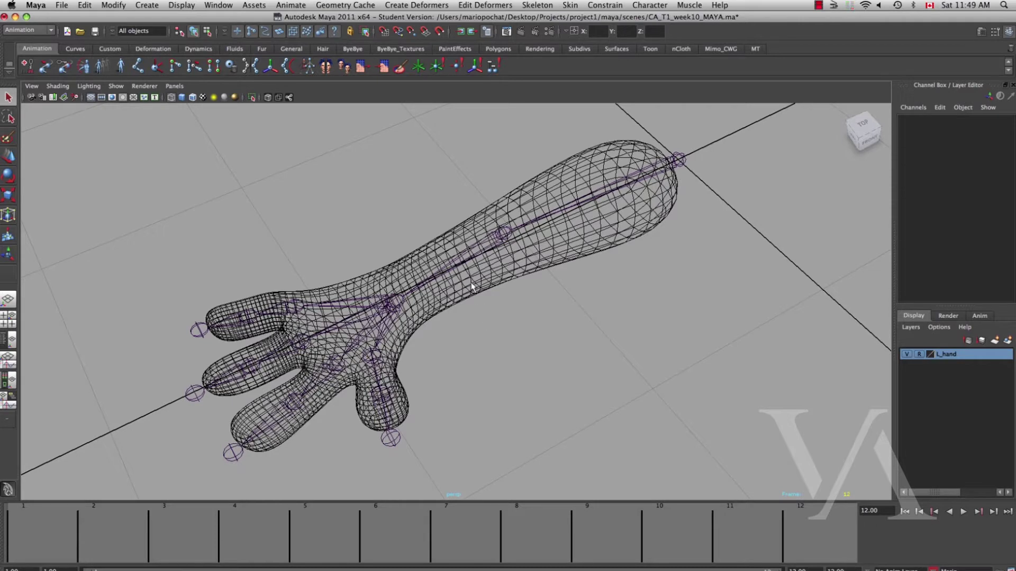
{"action": "left_click", "coordinate": [443, 265]}
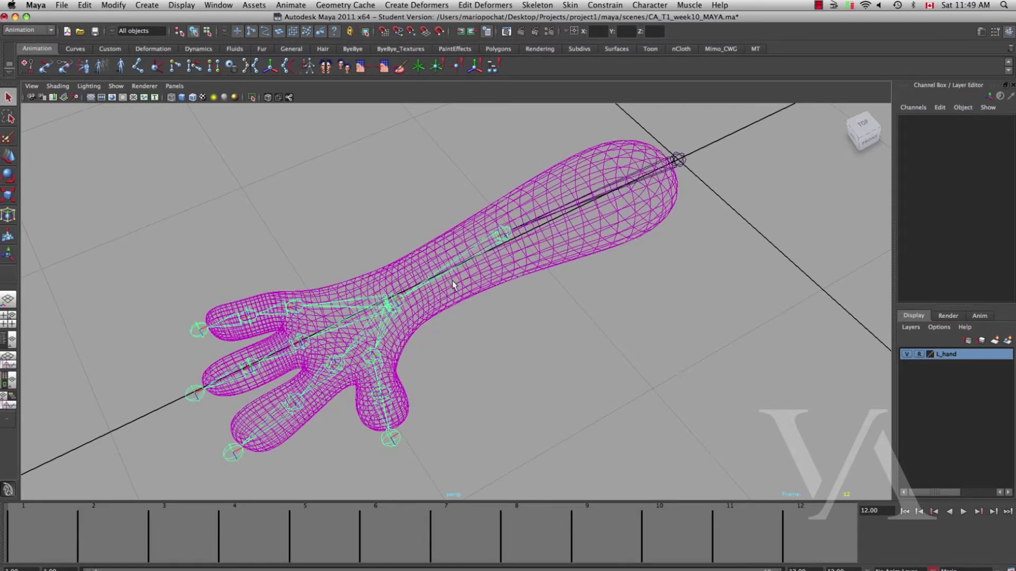
{"action": "left_click_drag", "start_coordinate": [940, 153], "coordinate": [939, 170]}
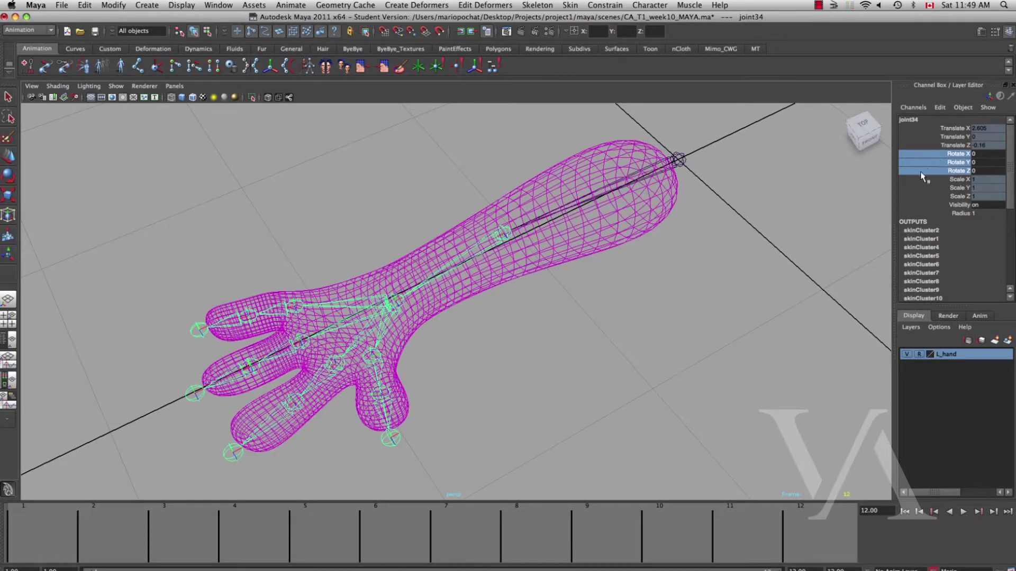
{"action": "left_click", "coordinate": [649, 5]}
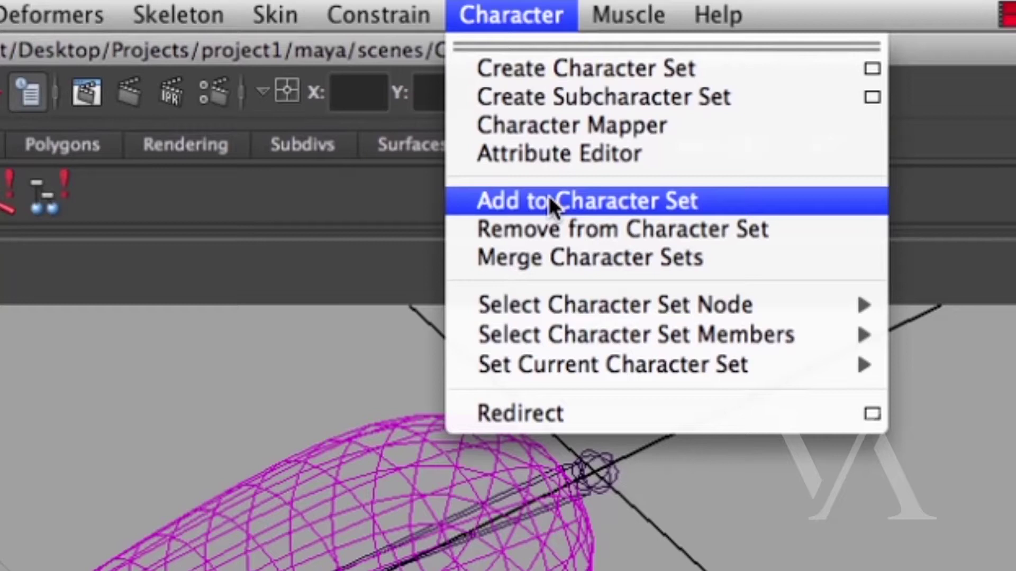
{"action": "left_click", "coordinate": [548, 201]}
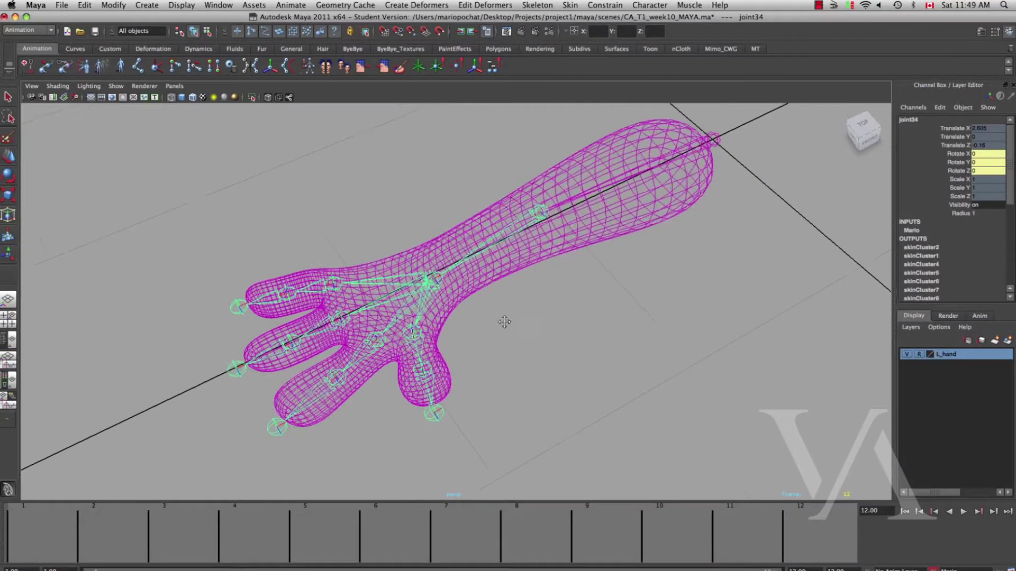
Step: Select the base joints of the three fingers and the thumb together and add their Rotate X, Y and Z channels to the character set
{"action": "right_click_drag", "start_coordinate": [503, 322], "coordinate": [644, 300], "text": "alt"}
{"action": "left_click", "coordinate": [616, 303]}
{"action": "left_click", "coordinate": [317, 225]}
{"action": "left_click_drag", "start_coordinate": [317, 225], "coordinate": [409, 311], "text": "alt"}
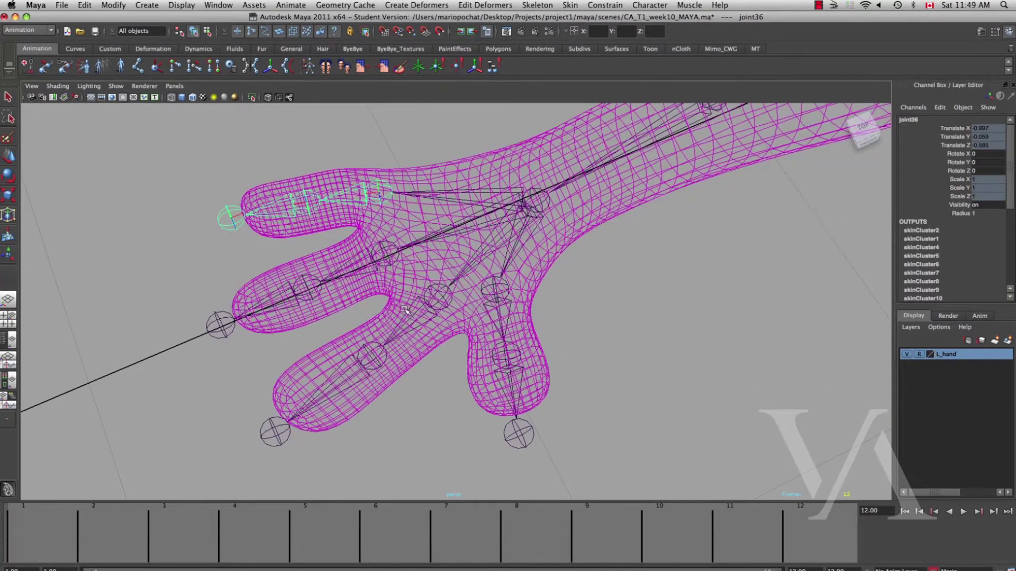
{"action": "key", "text": "q"}
{"action": "left_click", "coordinate": [352, 275], "text": "shift"}
{"action": "left_click", "coordinate": [411, 324], "text": "shift"}
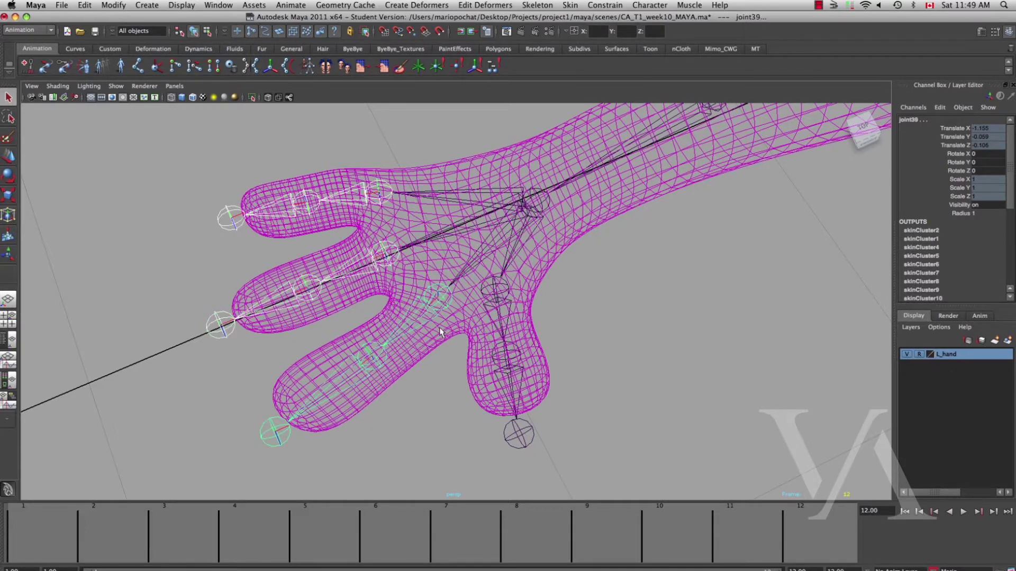
{"action": "left_click", "coordinate": [501, 320], "text": "shift"}
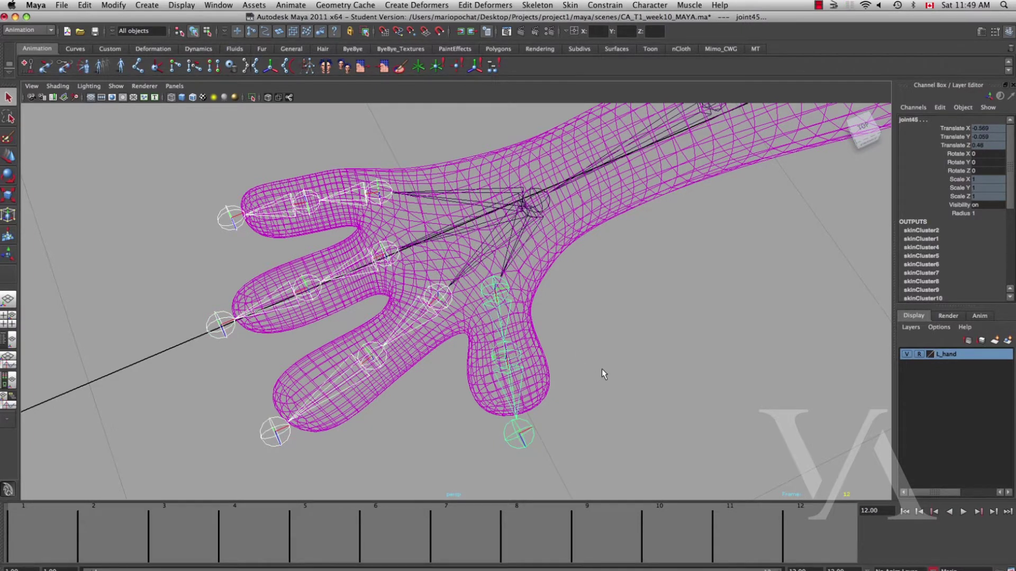
{"action": "left_click_drag", "start_coordinate": [923, 154], "coordinate": [924, 168]}
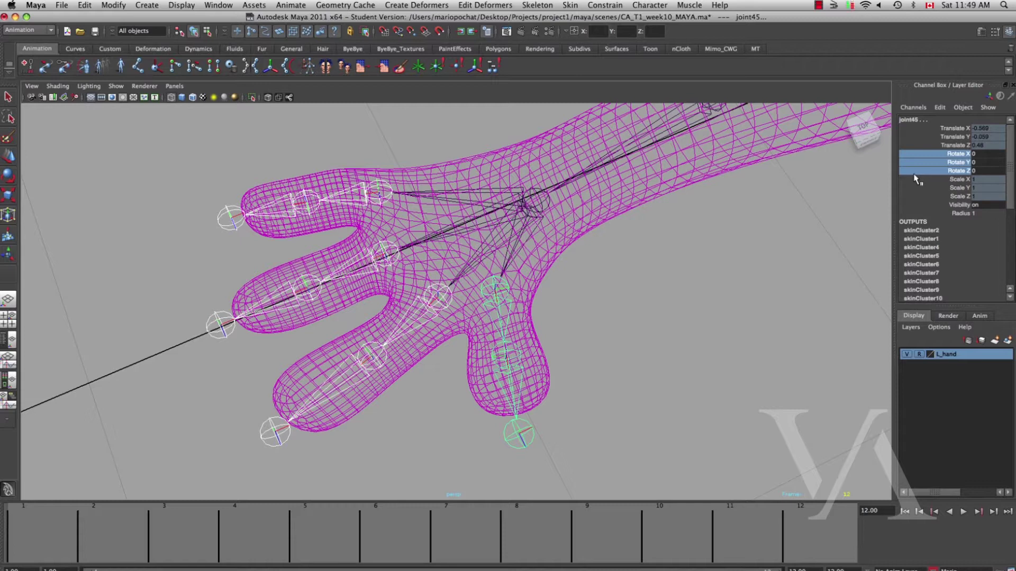
{"action": "key", "text": "g"}
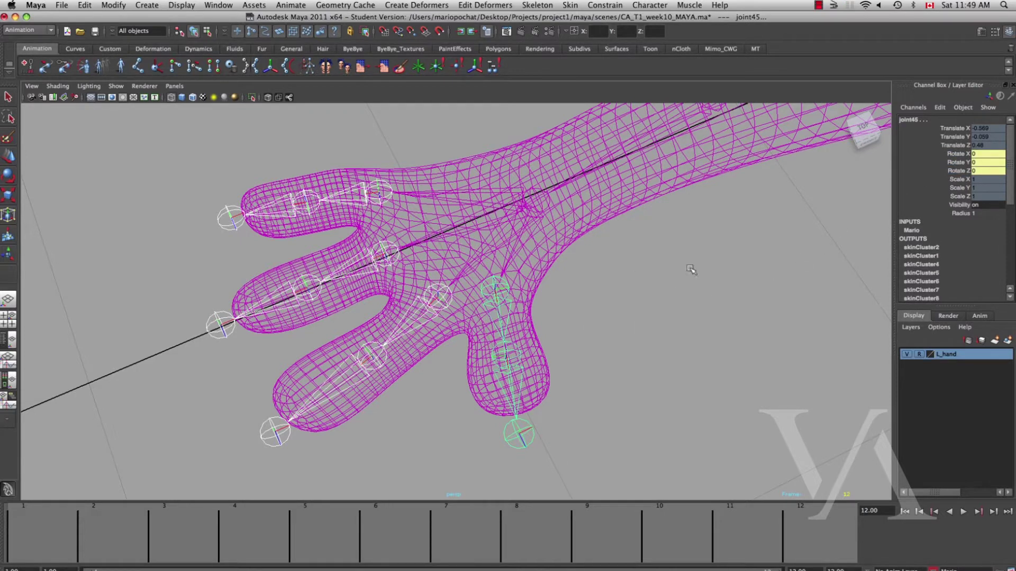
Step: Add the Rotate X, Y and Z channels of the second joints of all three fingers and the thumb to the character set
{"action": "left_click", "coordinate": [227, 216]}
{"action": "left_click", "coordinate": [220, 324]}
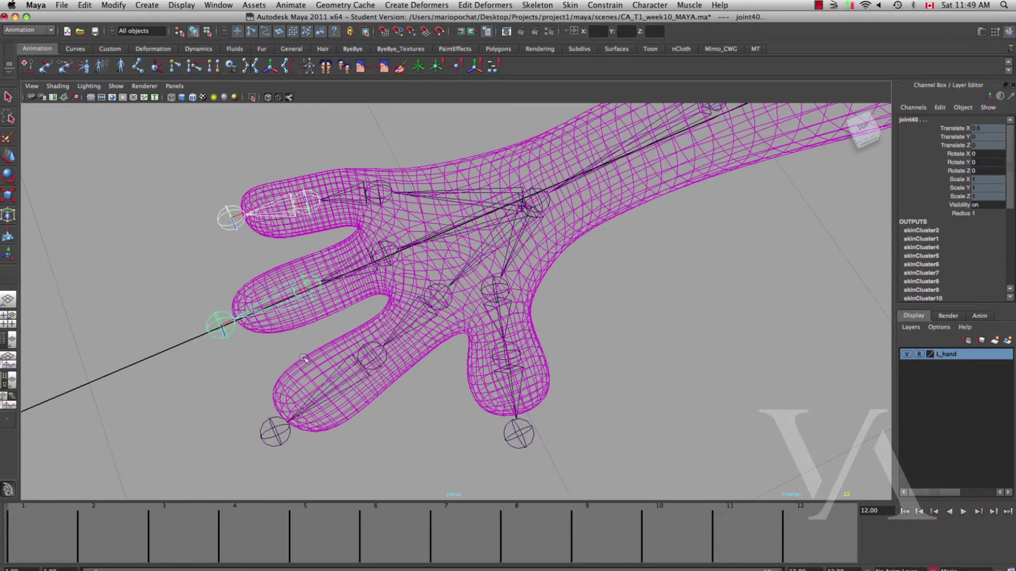
{"action": "left_click", "coordinate": [275, 431]}
{"action": "left_click", "coordinate": [506, 394]}
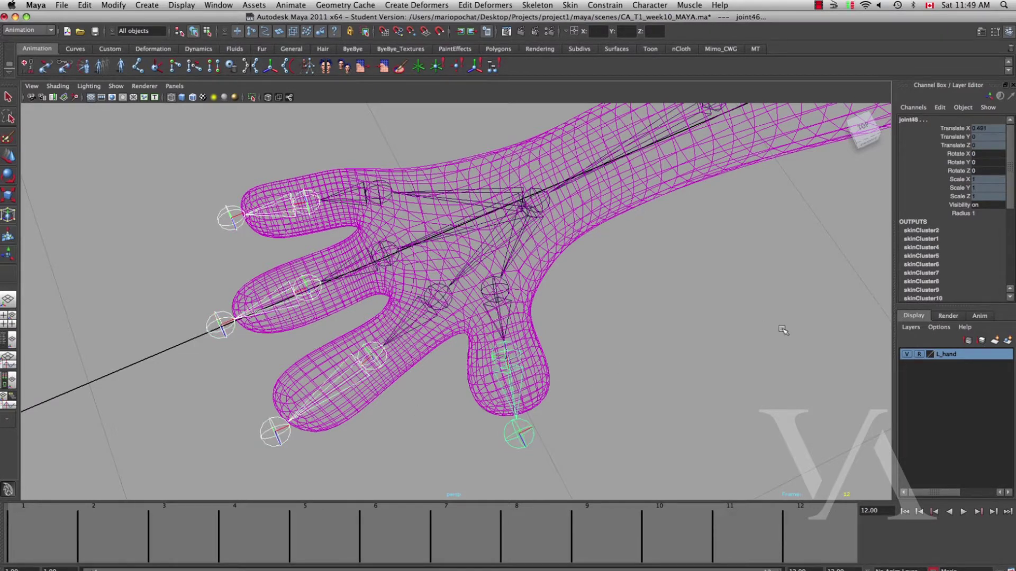
{"action": "left_click", "coordinate": [931, 154]}
{"action": "left_click_drag", "start_coordinate": [931, 154], "coordinate": [932, 171]}
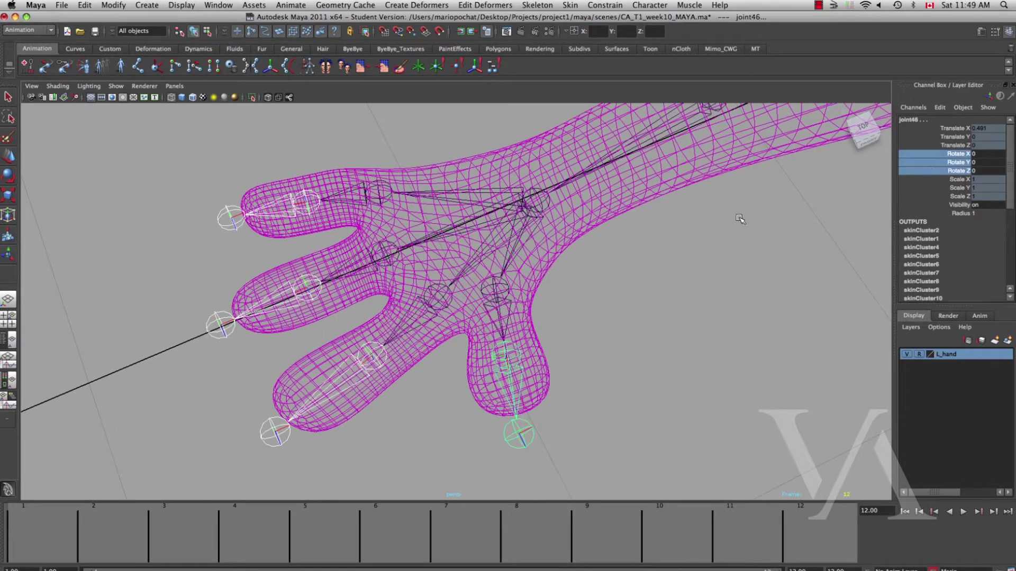
{"action": "key", "text": "g"}
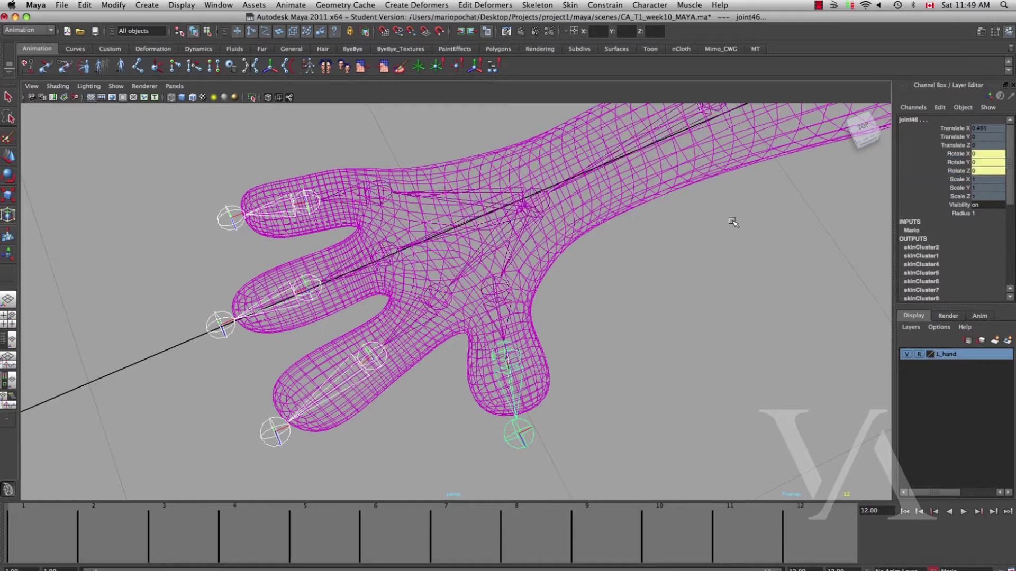
{"action": "left_click", "coordinate": [699, 317]}
{"action": "key", "text": "a"}
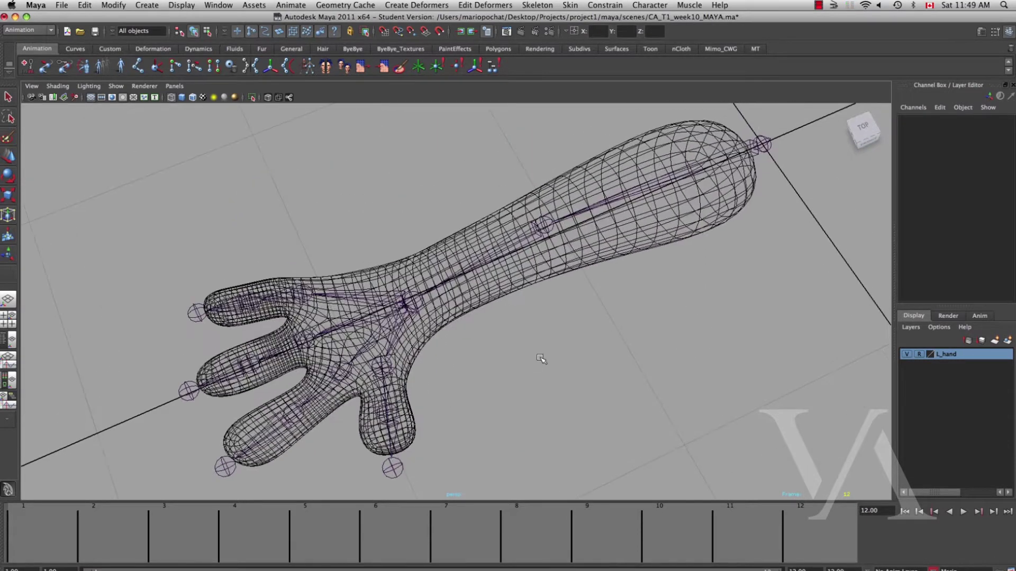
Step: With the arm's root joint selected, make frame 1 the current frame for the flat start pose
{"action": "mouse_move", "coordinate": [534, 345]}
{"action": "left_mouse_down", "text": "alt"}
{"action": "mouse_move", "coordinate": [598, 326]}
{"action": "mouse_move", "coordinate": [578, 350]}
{"action": "mouse_move", "coordinate": [592, 336]}
{"action": "mouse_move", "coordinate": [516, 347]}
{"action": "mouse_move", "coordinate": [548, 350]}
{"action": "left_mouse_up", "text": "alt"}
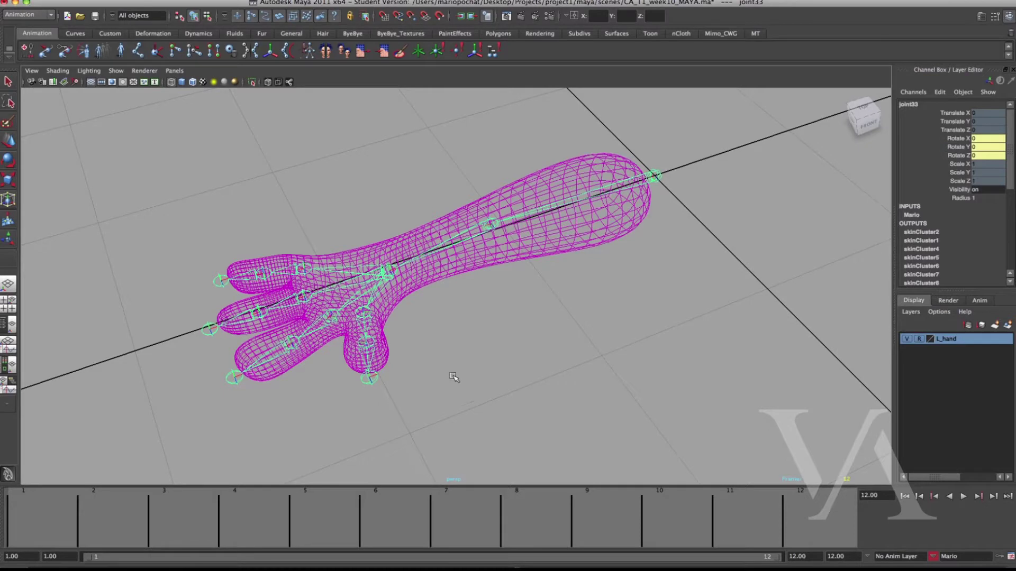
{"action": "left_click_drag", "start_coordinate": [454, 377], "coordinate": [460, 371], "text": "alt"}
{"action": "key", "text": "super+s"}
{"action": "left_click", "coordinate": [490, 335]}
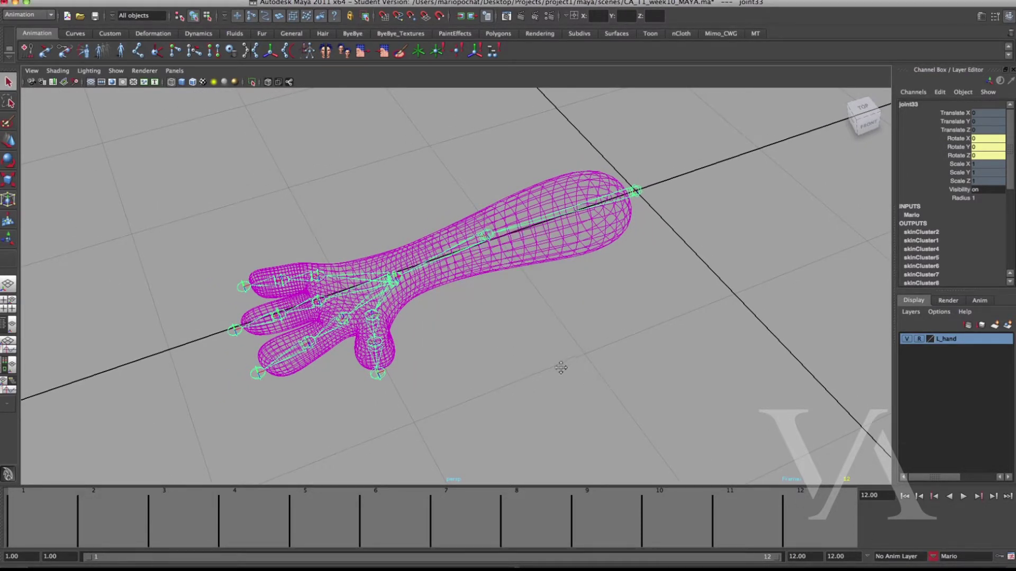
{"action": "middle_click_drag", "start_coordinate": [566, 369], "coordinate": [576, 373], "text": "alt"}
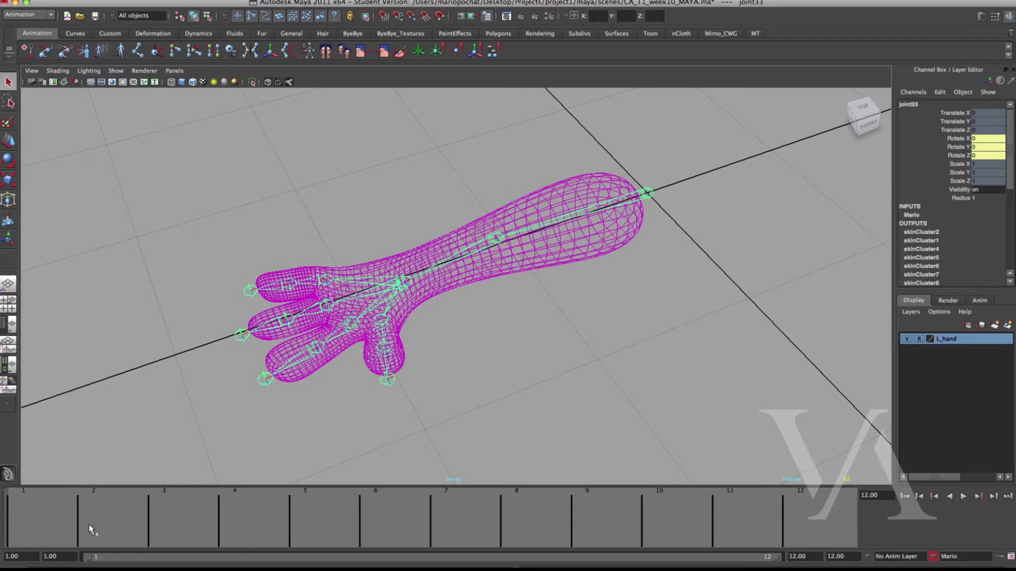
{"action": "left_click", "coordinate": [34, 535]}
{"action": "scroll", "coordinate": [460, 331], "scroll_direction": "down", "scroll_amount": 3}
Step: Raise the whole arm steeply upward at frame 12 by rotating its root joint
{"action": "middle_click_drag", "start_coordinate": [459, 331], "coordinate": [455, 372], "text": "alt"}
{"action": "left_click_drag", "start_coordinate": [456, 382], "coordinate": [426, 365], "text": "alt"}
{"action": "left_click_drag", "start_coordinate": [444, 524], "coordinate": [973, 524]}
{"action": "key", "text": "e"}
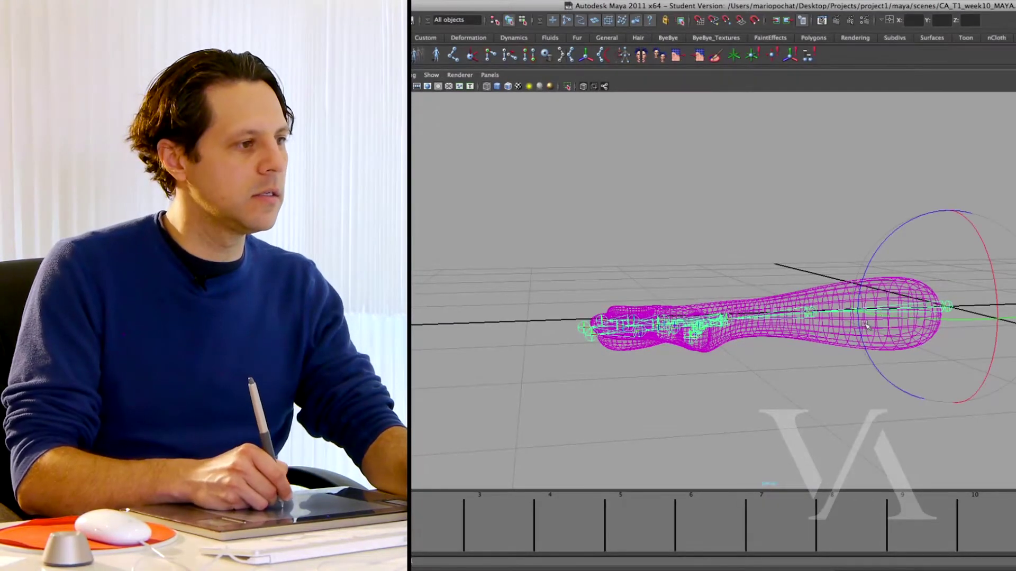
{"action": "left_click_drag", "start_coordinate": [868, 314], "coordinate": [770, 391]}
{"action": "left_click_drag", "start_coordinate": [814, 442], "coordinate": [757, 427], "text": "alt"}
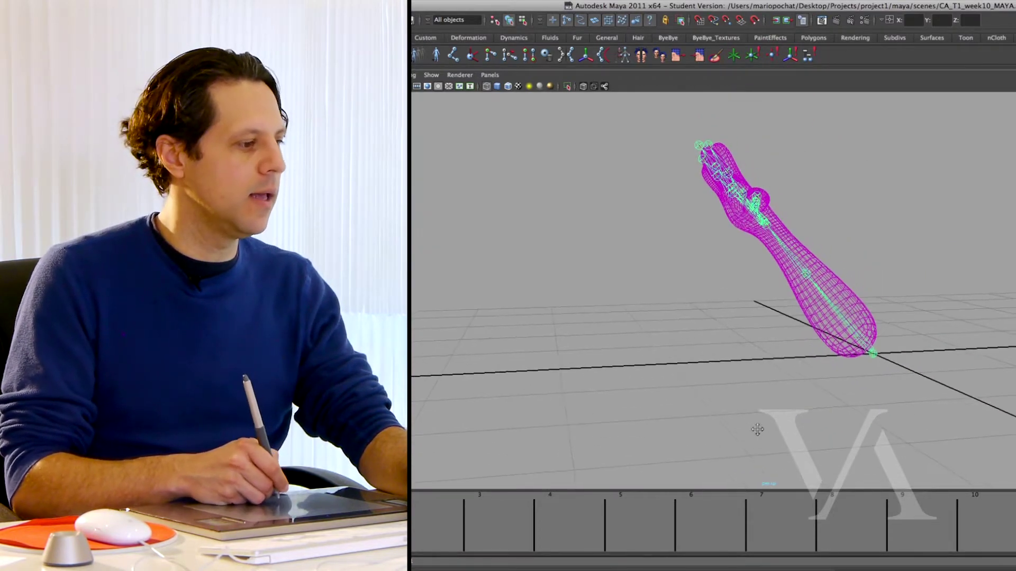
Step: At frame 7, bend the arm at its mid-arm joint to level the forearm, and step down the chain to the wrist joint
{"action": "left_click_drag", "start_coordinate": [419, 548], "coordinate": [755, 513]}
{"action": "left_click_drag", "start_coordinate": [751, 450], "coordinate": [755, 294], "text": "alt"}
{"action": "left_click_drag", "start_coordinate": [760, 336], "coordinate": [751, 352], "text": "alt"}
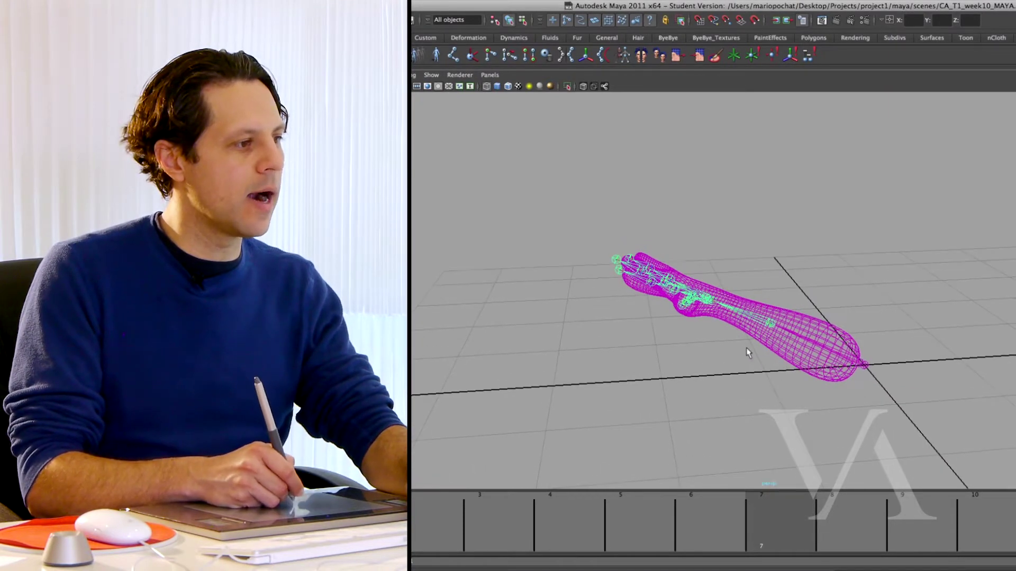
{"action": "key", "text": "e"}
{"action": "mouse_move", "coordinate": [761, 236]}
{"action": "left_mouse_down"}
{"action": "mouse_move", "coordinate": [738, 253]}
{"action": "mouse_move", "coordinate": [801, 358]}
{"action": "left_mouse_up"}
{"action": "key", "text": "5"}
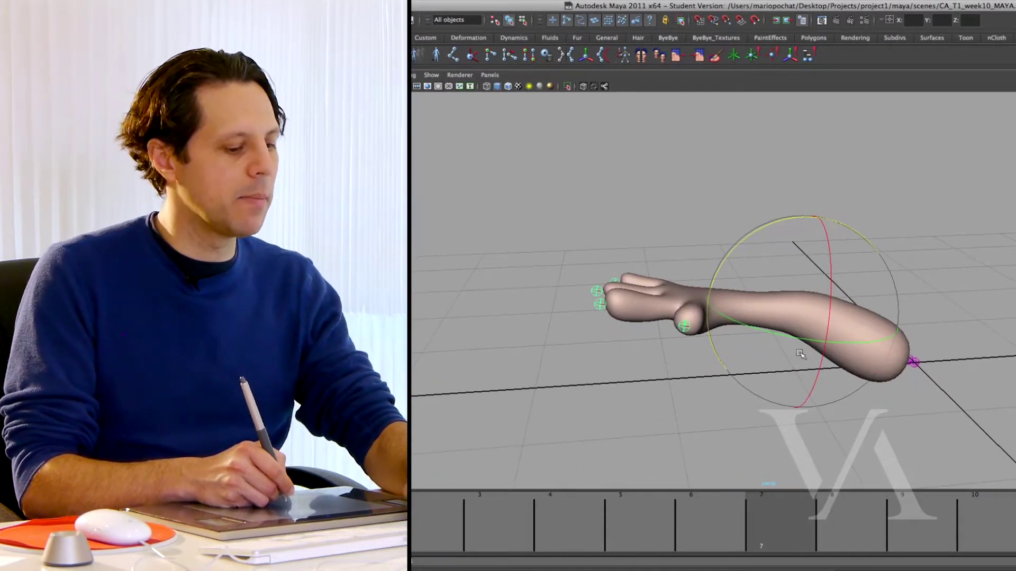
{"action": "key", "text": "Down"}
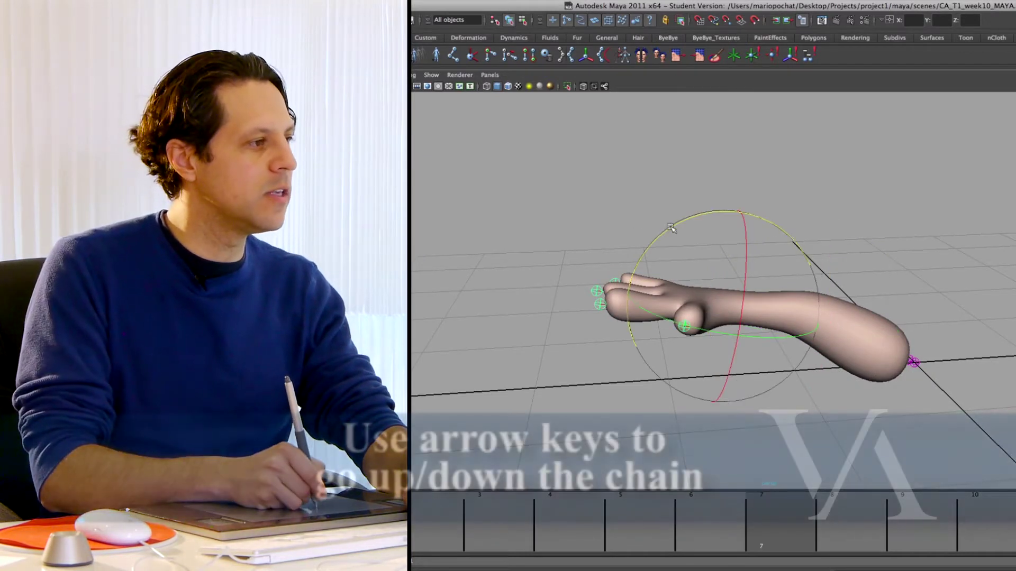
{"action": "left_click_drag", "start_coordinate": [619, 318], "coordinate": [888, 347], "text": "alt"}
{"action": "key", "text": "4"}
{"action": "mouse_move", "coordinate": [785, 360]}
{"action": "left_mouse_down", "text": "alt"}
{"action": "mouse_move", "coordinate": [850, 415]}
{"action": "mouse_move", "coordinate": [670, 269]}
{"action": "left_mouse_up", "text": "alt"}
Step: Try rotating the base joints of the fingers together at frame 7, and undo the rotation
{"action": "left_click", "coordinate": [670, 270]}
{"action": "left_click", "coordinate": [695, 314], "text": "shift"}
{"action": "left_click", "coordinate": [760, 331], "text": "shift"}
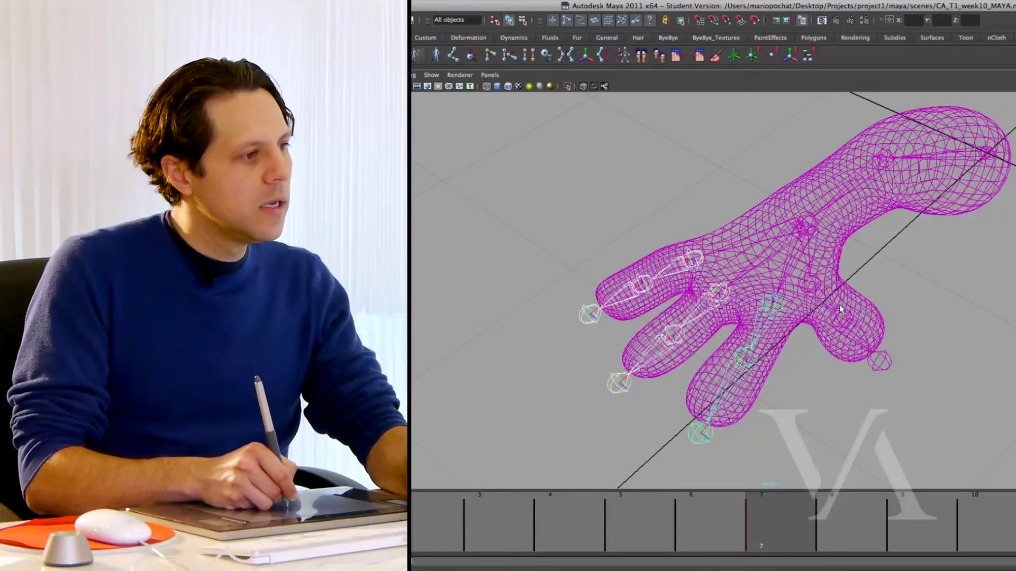
{"action": "left_click", "coordinate": [830, 298], "text": "shift"}
{"action": "key", "text": "f"}
{"action": "key", "text": "e"}
{"action": "left_click_drag", "start_coordinate": [792, 333], "coordinate": [743, 225], "text": "alt"}
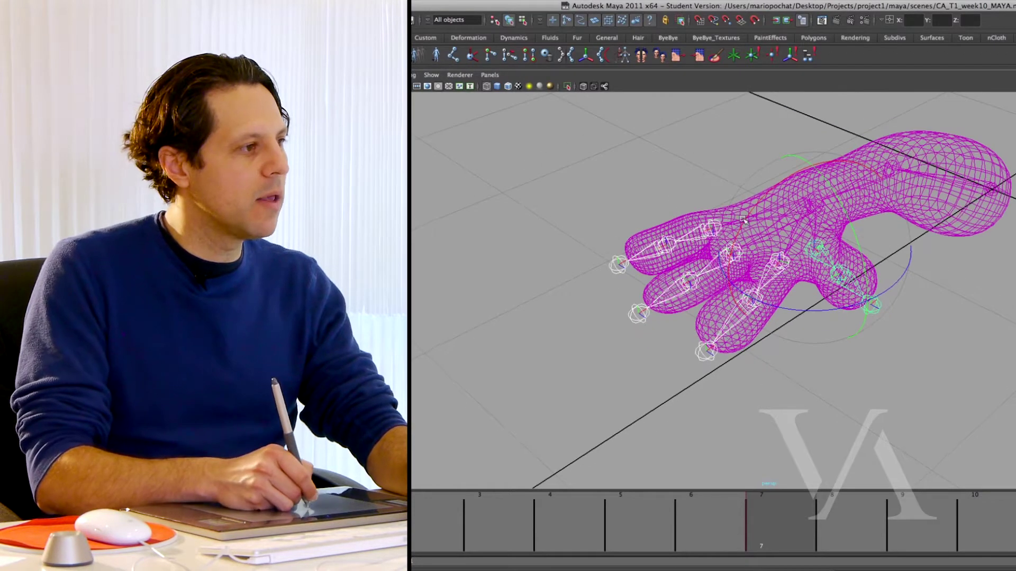
{"action": "left_click", "coordinate": [813, 390]}
{"action": "left_click", "coordinate": [733, 253]}
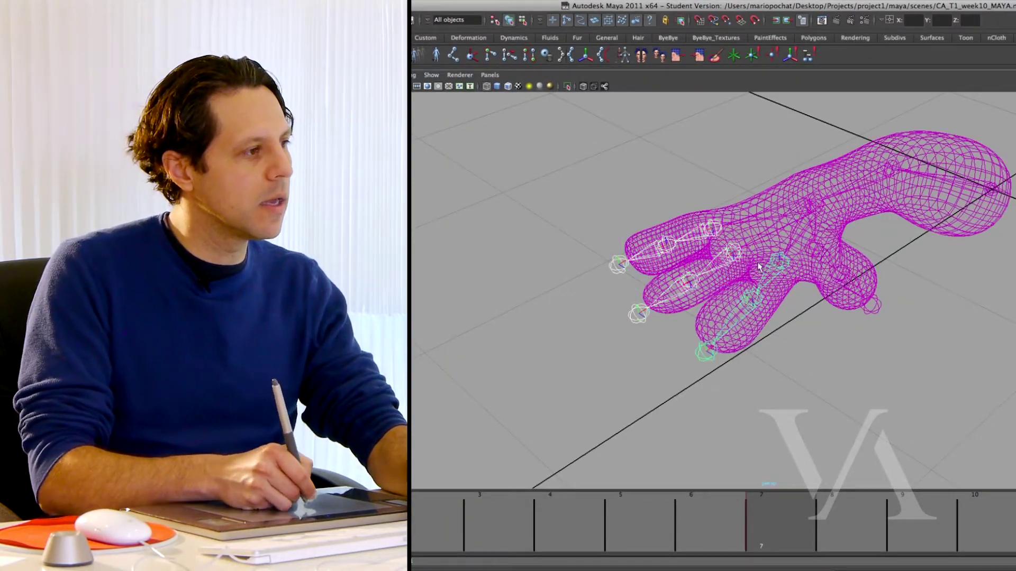
{"action": "left_click_drag", "start_coordinate": [739, 272], "coordinate": [740, 312]}
{"action": "key", "text": "z"}
Step: Bend each of the three fingers downward separately at its base joint in the frame 7 pose
{"action": "left_click", "coordinate": [803, 368]}
{"action": "left_click", "coordinate": [780, 261]}
{"action": "left_click", "coordinate": [824, 393]}
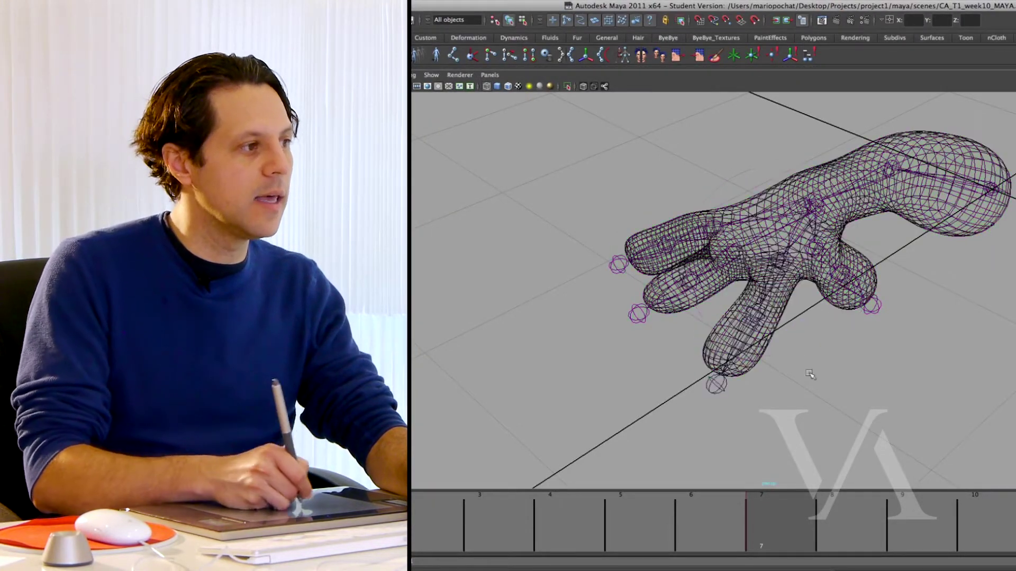
{"action": "left_click", "coordinate": [733, 254]}
{"action": "left_click_drag", "start_coordinate": [661, 263], "coordinate": [664, 317]}
{"action": "left_click", "coordinate": [597, 347]}
{"action": "left_click", "coordinate": [712, 229]}
{"action": "left_click_drag", "start_coordinate": [645, 194], "coordinate": [619, 225]}
{"action": "key", "text": "q"}
{"action": "left_click", "coordinate": [875, 354]}
{"action": "left_click_drag", "start_coordinate": [875, 354], "coordinate": [916, 353], "text": "alt"}
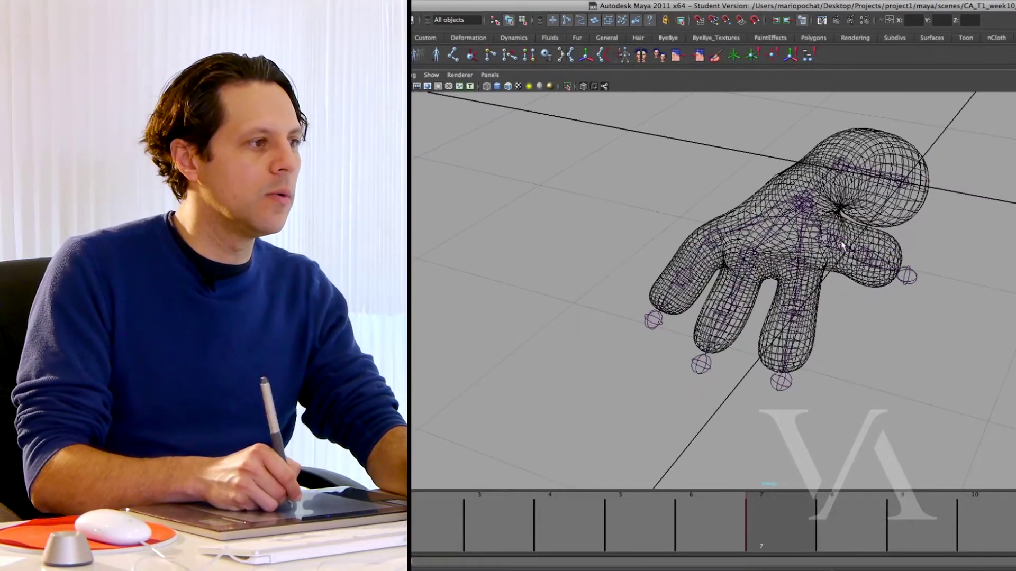
Step: Rotate the thumb's base joint downward at frame 7 and check the pose in shaded view
{"action": "left_click", "coordinate": [893, 243]}
{"action": "key", "text": "e"}
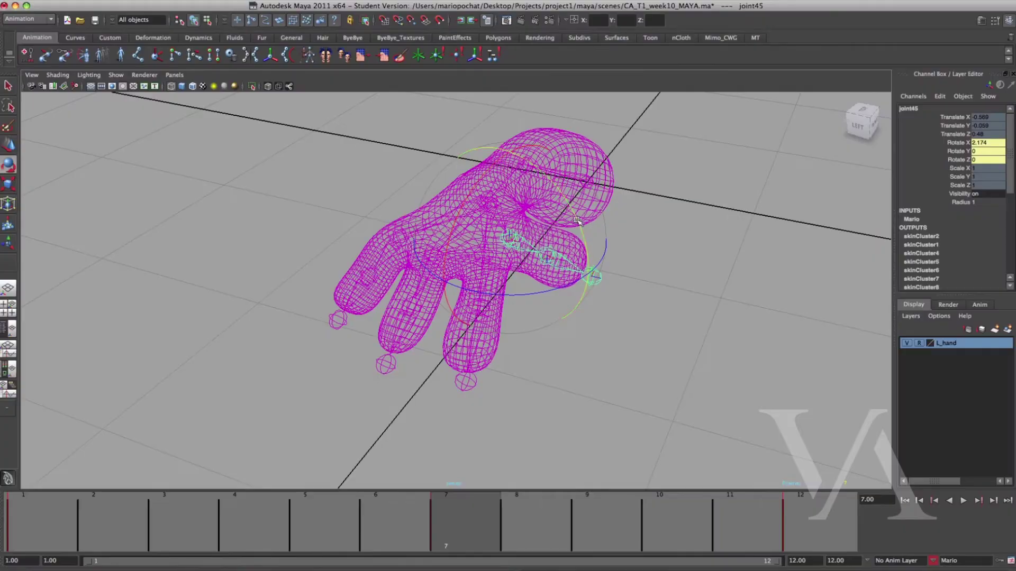
{"action": "left_click_drag", "start_coordinate": [577, 269], "coordinate": [566, 291]}
{"action": "mouse_move", "coordinate": [566, 291]}
{"action": "left_mouse_down", "text": "alt"}
{"action": "mouse_move", "coordinate": [545, 339]}
{"action": "mouse_move", "coordinate": [474, 313]}
{"action": "mouse_move", "coordinate": [481, 354]}
{"action": "mouse_move", "coordinate": [550, 365]}
{"action": "left_mouse_up", "text": "alt"}
{"action": "key", "text": "5"}
{"action": "key", "text": "q"}
{"action": "right_click_drag", "start_coordinate": [551, 365], "coordinate": [574, 362], "text": "alt"}
{"action": "key", "text": "4"}
Step: Curl the second joints of the middle finger and the finger nearest the thumb together to Rotate Y -26.841 at frame 7
{"action": "left_click", "coordinate": [531, 353]}
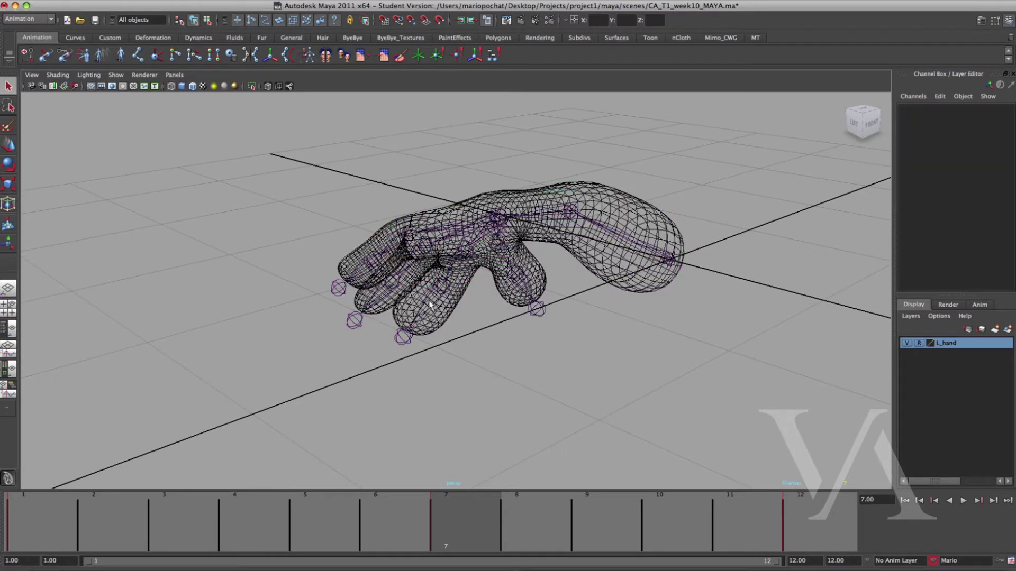
{"action": "left_click", "coordinate": [430, 304]}
{"action": "middle_click_drag", "start_coordinate": [478, 350], "coordinate": [547, 362], "text": "alt"}
{"action": "left_click_drag", "start_coordinate": [547, 361], "coordinate": [502, 339], "text": "alt"}
{"action": "left_click", "coordinate": [499, 334], "text": "shift"}
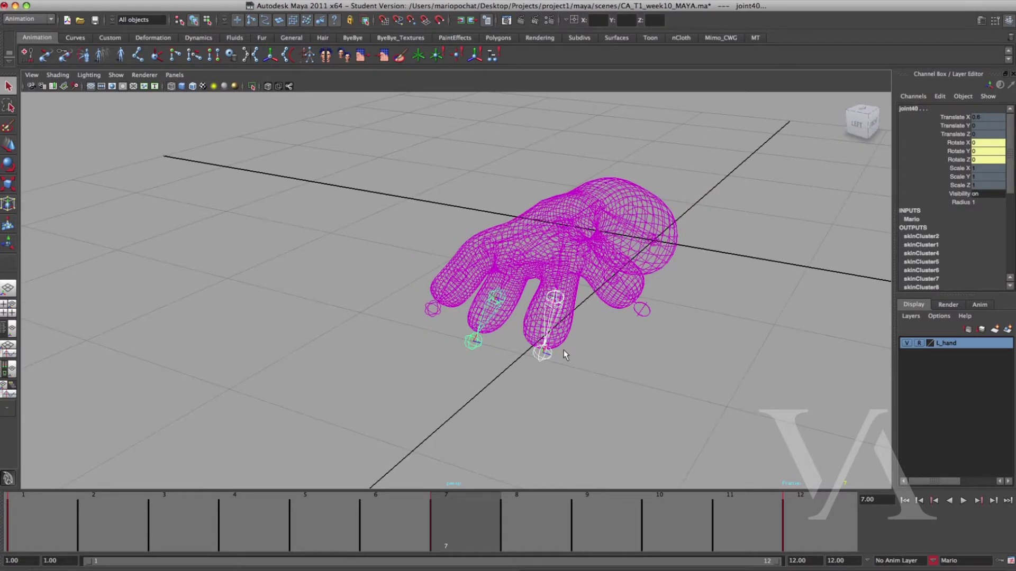
{"action": "mouse_move", "coordinate": [455, 279]}
{"action": "left_mouse_down"}
{"action": "mouse_move", "coordinate": [492, 359]}
{"action": "mouse_move", "coordinate": [520, 389]}
{"action": "mouse_move", "coordinate": [563, 373]}
{"action": "mouse_move", "coordinate": [484, 357]}
{"action": "left_mouse_up"}
{"action": "key", "text": "q"}
{"action": "key", "text": "5"}
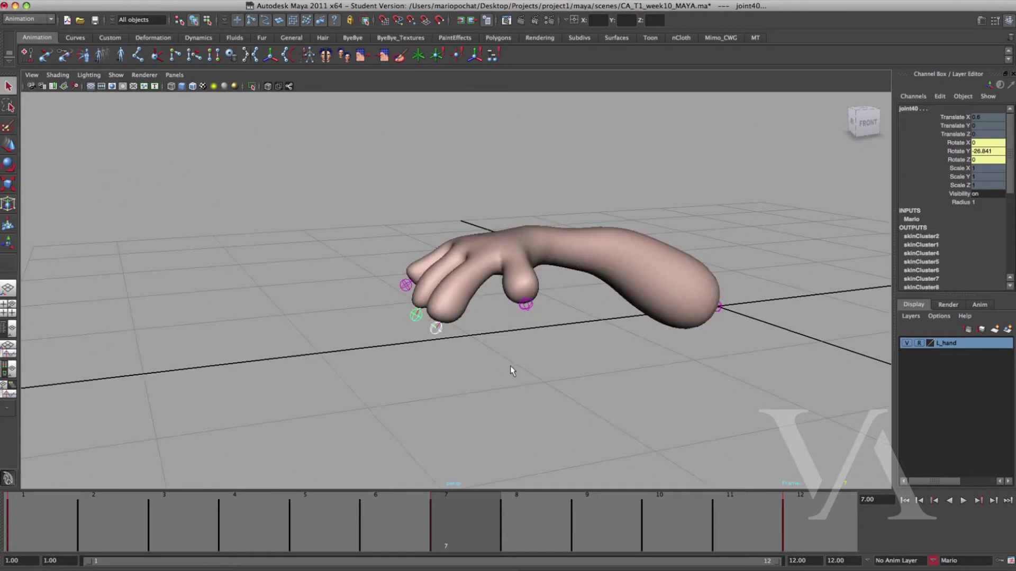
Step: Go back to frame 1 and bend the finger nearest the thumb downward at its base joint
{"action": "right_click_drag", "start_coordinate": [510, 366], "coordinate": [457, 353], "text": "alt"}
{"action": "left_click_drag", "start_coordinate": [457, 353], "coordinate": [476, 347], "text": "alt"}
{"action": "left_click_drag", "start_coordinate": [424, 550], "coordinate": [21, 545]}
{"action": "left_click_drag", "start_coordinate": [328, 346], "coordinate": [419, 293], "text": "alt"}
{"action": "right_click_drag", "start_coordinate": [420, 292], "coordinate": [493, 384], "text": "alt"}
{"action": "key", "text": "4"}
{"action": "middle_click_drag", "start_coordinate": [479, 334], "coordinate": [476, 427], "text": "alt"}
{"action": "right_click_drag", "start_coordinate": [476, 427], "coordinate": [589, 379], "text": "alt"}
{"action": "left_click", "coordinate": [589, 379]}
{"action": "left_click", "coordinate": [500, 237]}
{"action": "key", "text": "r"}
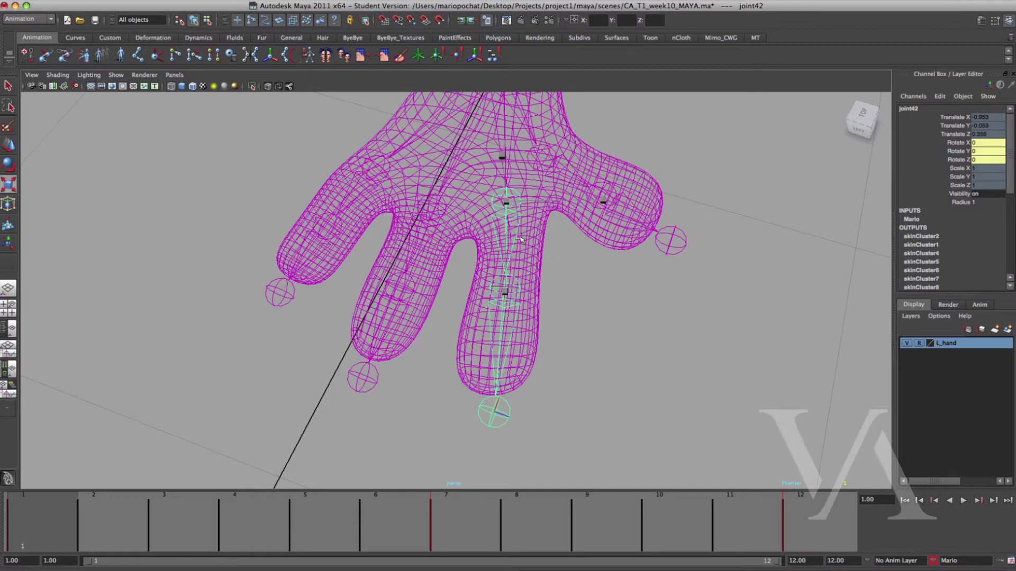
{"action": "left_click_drag", "start_coordinate": [544, 316], "coordinate": [461, 307], "text": "alt"}
{"action": "left_click_drag", "start_coordinate": [517, 258], "coordinate": [492, 322]}
{"action": "left_click", "coordinate": [491, 323]}
Step: Bend the middle finger down at its base joint to Rotate Y -44.294 at frame 1
{"action": "left_click", "coordinate": [489, 296]}
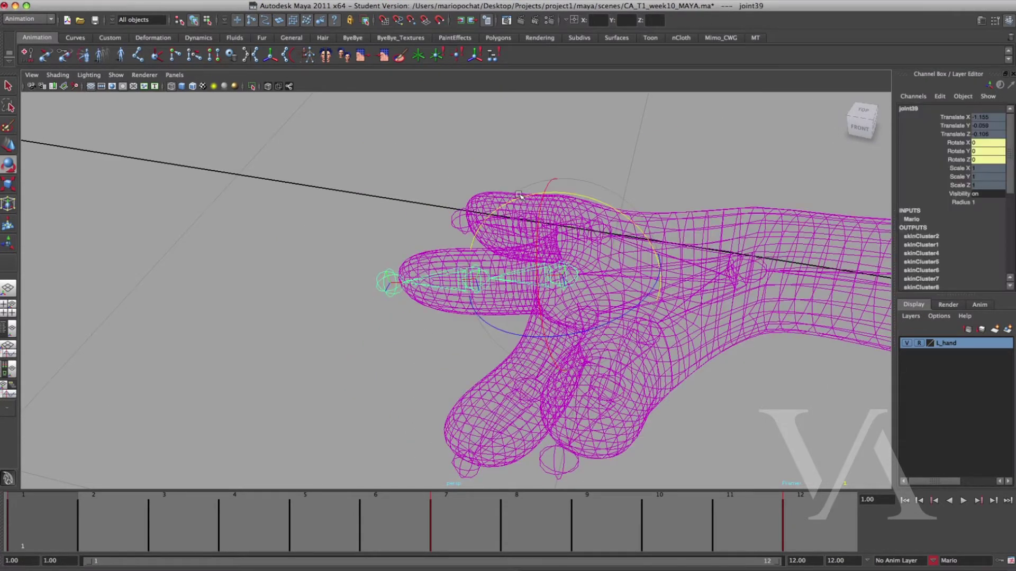
{"action": "left_click_drag", "start_coordinate": [510, 204], "coordinate": [427, 279]}
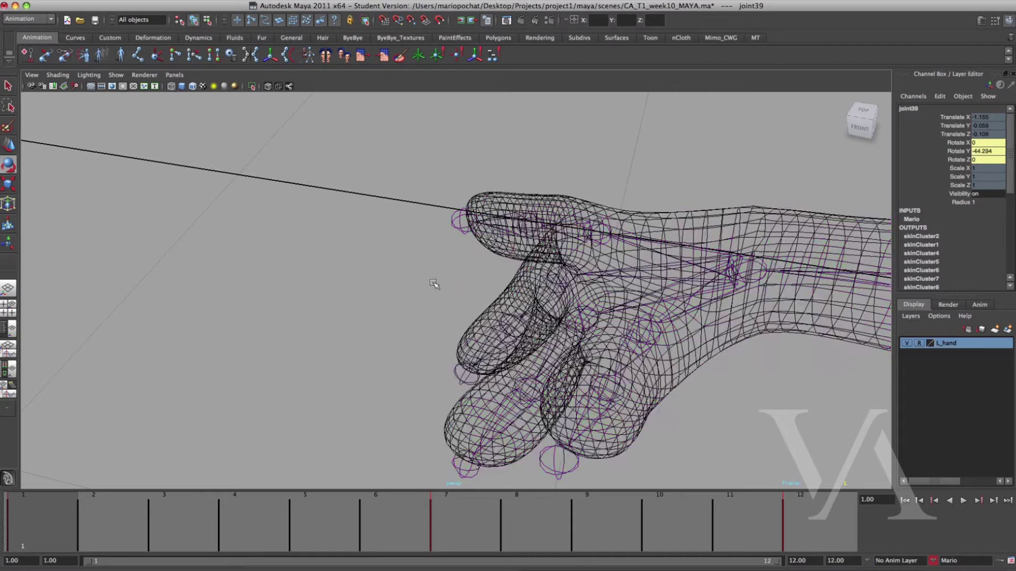
{"action": "left_click", "coordinate": [427, 280]}
Step: Curl the outermost finger tightly inward at frame 1, rotating its second joint about 78.5 degrees around Y
{"action": "middle_click_drag", "start_coordinate": [502, 324], "coordinate": [527, 334], "text": "alt"}
{"action": "left_click_drag", "start_coordinate": [515, 312], "coordinate": [538, 292], "text": "alt"}
{"action": "left_click", "coordinate": [458, 210]}
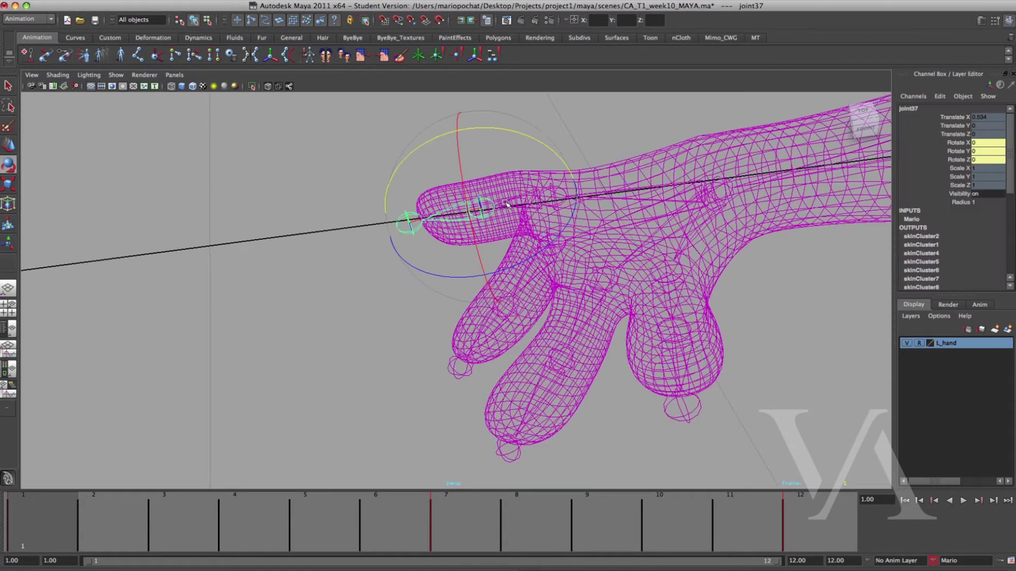
{"action": "left_click_drag", "start_coordinate": [574, 119], "coordinate": [524, 132]}
{"action": "key", "text": "Down"}
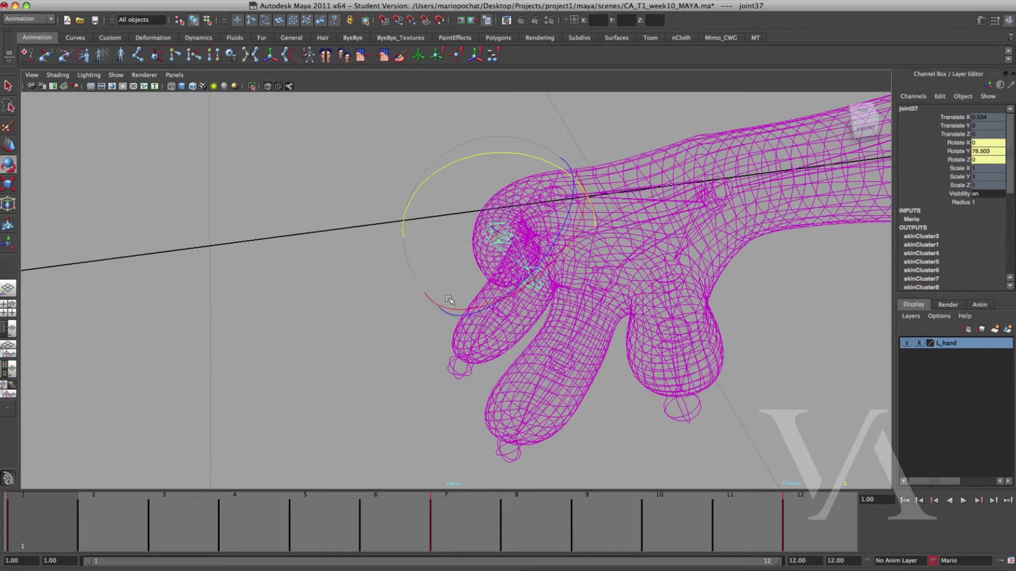
Step: Curl the second joints of the middle finger and the finger nearest the thumb inward for the frame 1 fist
{"action": "left_click_drag", "start_coordinate": [418, 285], "coordinate": [447, 342], "text": "alt"}
{"action": "left_click", "coordinate": [462, 340]}
{"action": "left_click", "coordinate": [489, 313]}
{"action": "left_click_drag", "start_coordinate": [454, 238], "coordinate": [423, 289]}
{"action": "left_click", "coordinate": [614, 397]}
{"action": "left_click", "coordinate": [570, 330]}
{"action": "left_click_drag", "start_coordinate": [557, 270], "coordinate": [434, 359]}
Step: Fold the thumb into the fist at frame 1, with its second joint at Rotate Y -59.077, and switch to shaded view
{"action": "left_click", "coordinate": [621, 324]}
{"action": "left_click", "coordinate": [499, 301]}
{"action": "mouse_move", "coordinate": [540, 314]}
{"action": "left_mouse_down", "text": "alt"}
{"action": "mouse_move", "coordinate": [557, 314]}
{"action": "mouse_move", "coordinate": [506, 243]}
{"action": "mouse_move", "coordinate": [561, 264]}
{"action": "mouse_move", "coordinate": [566, 339]}
{"action": "mouse_move", "coordinate": [557, 349]}
{"action": "mouse_move", "coordinate": [479, 342]}
{"action": "left_mouse_up", "text": "alt"}
{"action": "left_click", "coordinate": [661, 370]}
{"action": "left_click", "coordinate": [575, 259]}
{"action": "key", "text": "5"}
{"action": "mouse_move", "coordinate": [537, 351]}
{"action": "left_mouse_down", "text": "alt"}
{"action": "mouse_move", "coordinate": [480, 354]}
{"action": "mouse_move", "coordinate": [500, 348]}
{"action": "mouse_move", "coordinate": [497, 336]}
{"action": "mouse_move", "coordinate": [507, 347]}
{"action": "left_mouse_up", "text": "alt"}
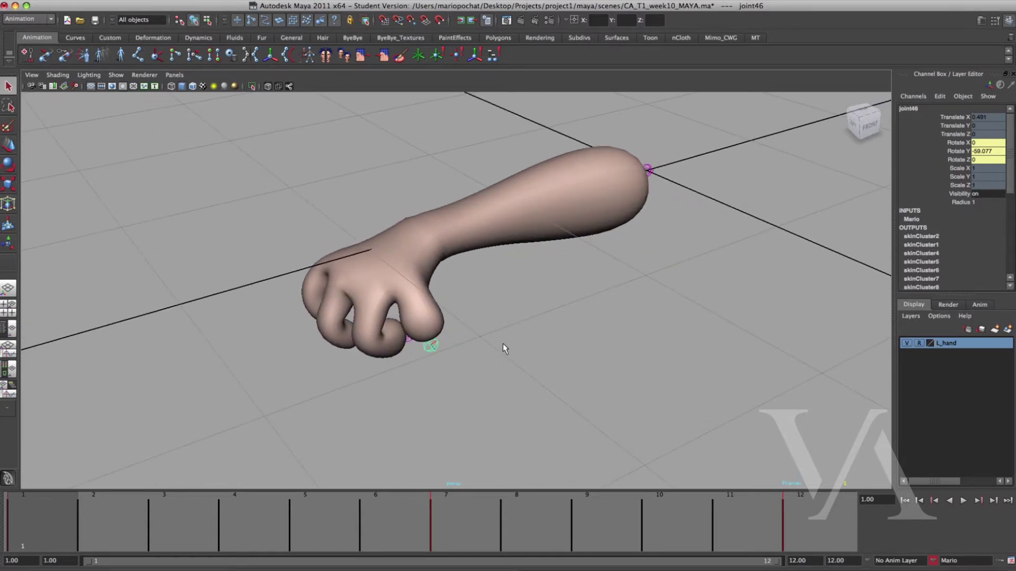
Step: Scrub back and forth through the timeline from frame 1 to check the motion between the fist and the frame 7 pose
{"action": "left_click_drag", "start_coordinate": [503, 351], "coordinate": [456, 339], "text": "alt"}
{"action": "left_click_drag", "start_coordinate": [126, 528], "coordinate": [42, 529]}
{"action": "left_click_drag", "start_coordinate": [493, 392], "coordinate": [365, 374], "text": "alt"}
{"action": "left_click_drag", "start_coordinate": [152, 537], "coordinate": [637, 511]}
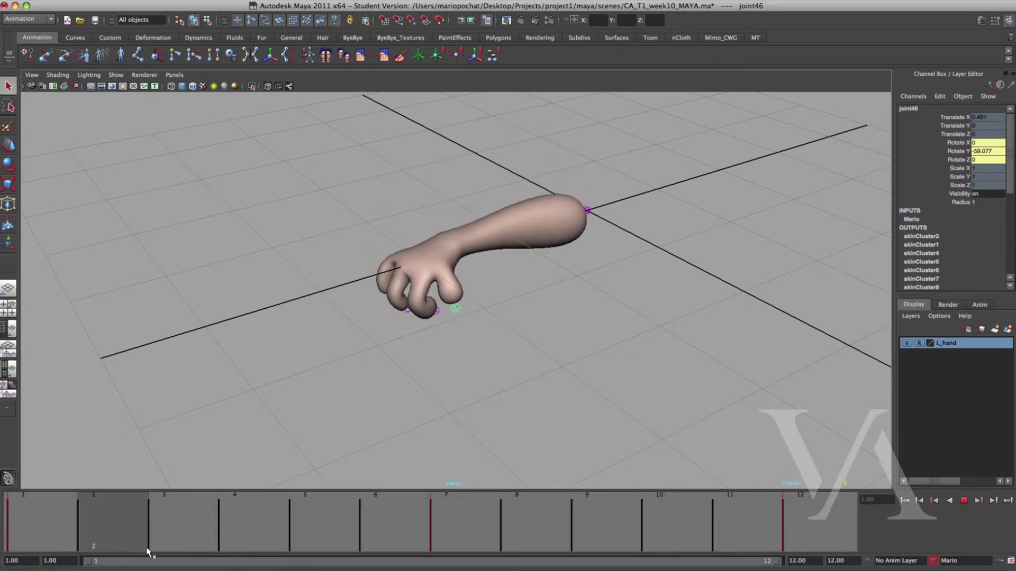
{"action": "left_click_drag", "start_coordinate": [608, 500], "coordinate": [51, 545]}
{"action": "left_click_drag", "start_coordinate": [493, 338], "coordinate": [540, 374], "text": "alt"}
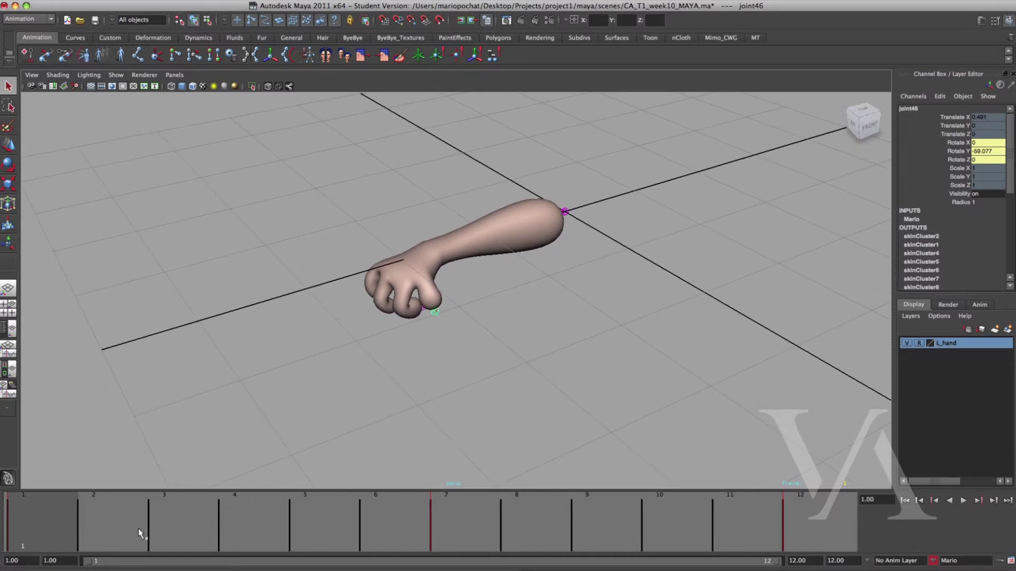
{"action": "left_click_drag", "start_coordinate": [452, 517], "coordinate": [46, 534]}
{"action": "left_click", "coordinate": [447, 518]}
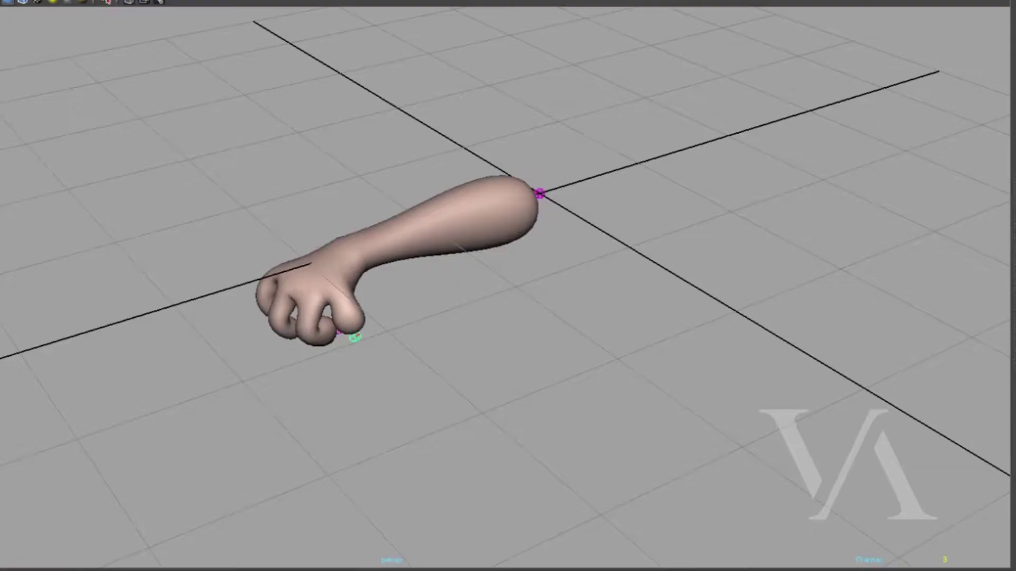
Step: Step through the frames between 1 and 7 in both directions to compare the poses, ending on frame 1
{"action": "key", "text": "alt+period"}
{"action": "key", "text": "alt+comma"}
{"action": "key", "text": "alt+period"}
{"action": "key", "text": "alt+period"}
{"action": "key", "text": "alt+period"}
{"action": "key", "text": "alt+period"}
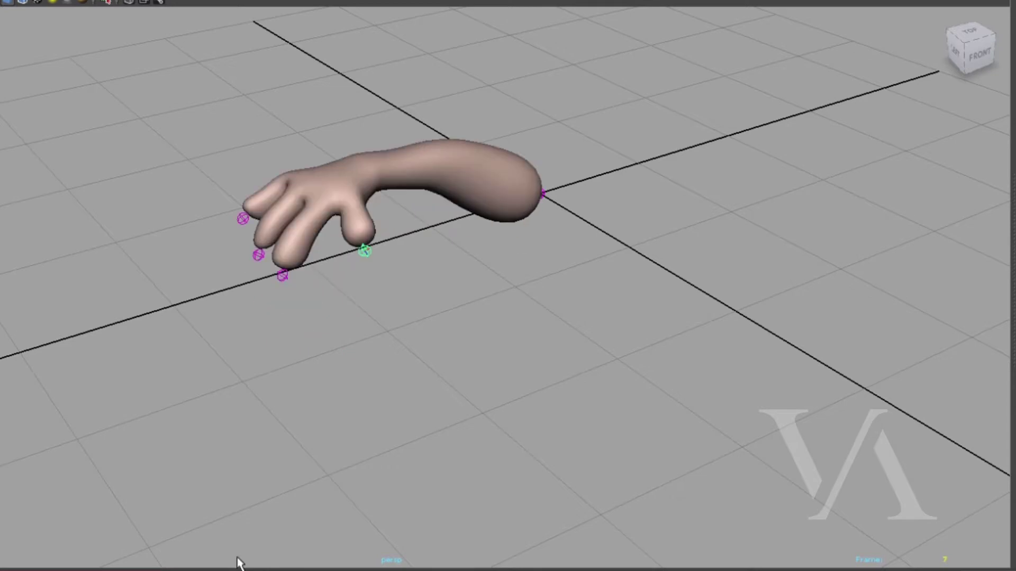
{"action": "key", "text": "alt+comma"}
{"action": "key", "text": "alt+comma"}
{"action": "key", "text": "alt+comma"}
{"action": "key", "text": "alt+comma"}
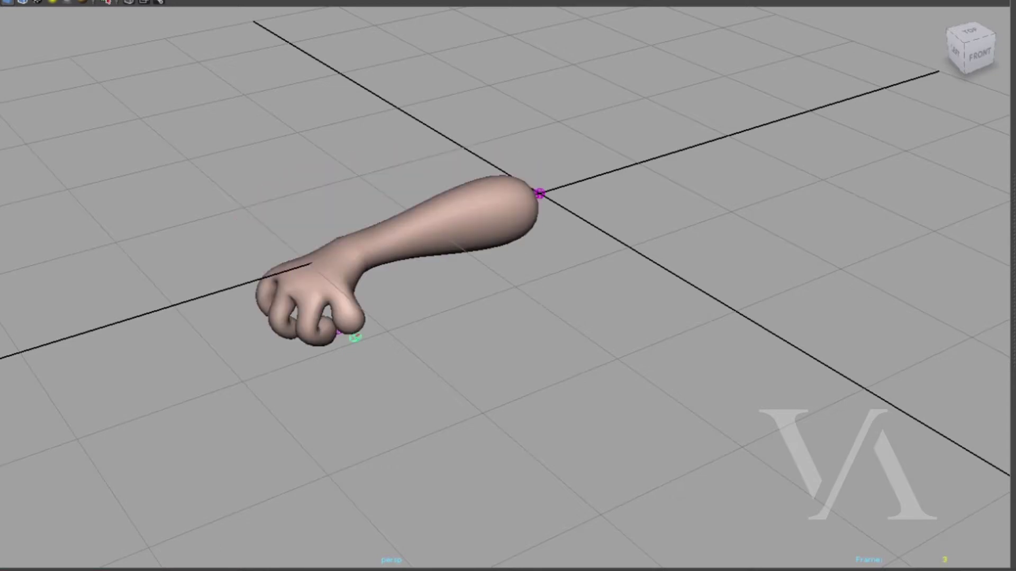
{"action": "key", "text": "alt+period"}
{"action": "key", "text": "alt+period"}
{"action": "key", "text": "alt+period"}
{"action": "key", "text": "alt+comma"}
{"action": "key", "text": "alt+comma"}
{"action": "key", "text": "alt+comma"}
{"action": "key", "text": "alt+comma"}
{"action": "key", "text": "alt+comma"}
{"action": "key", "text": "alt+comma"}
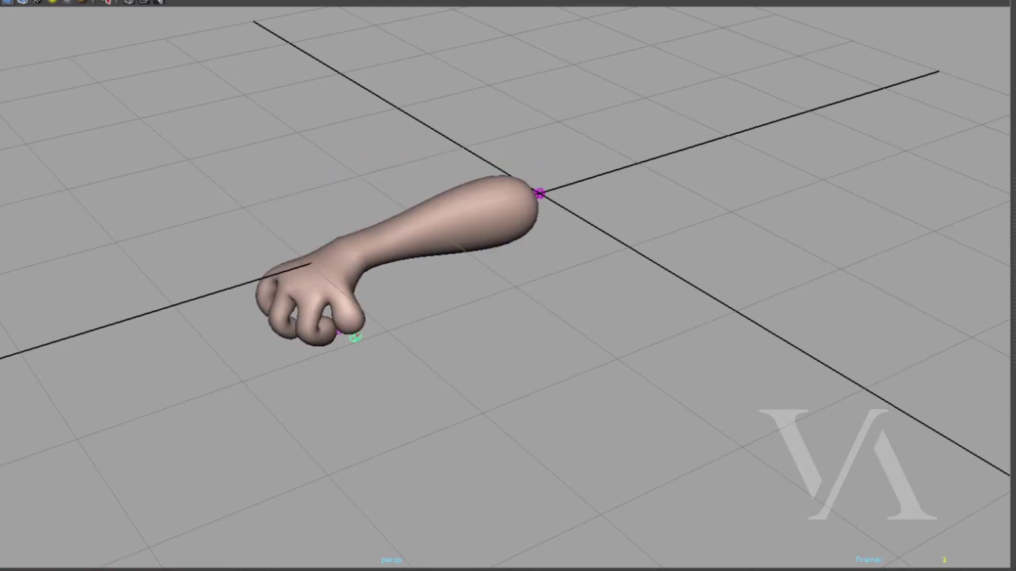
Step: Lower the arm slightly at frame 1 by rotating its root joint
{"action": "key", "text": "e"}
{"action": "left_click_drag", "start_coordinate": [469, 150], "coordinate": [454, 170]}
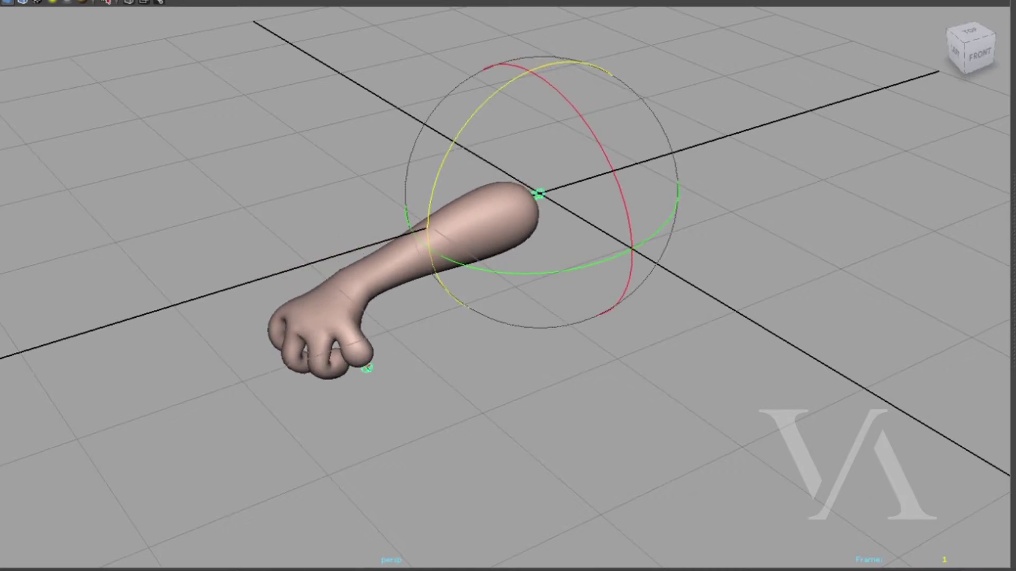
Step: Lower the arm slightly at frame 2 by rotating its root joint
{"action": "key", "text": "alt+period"}
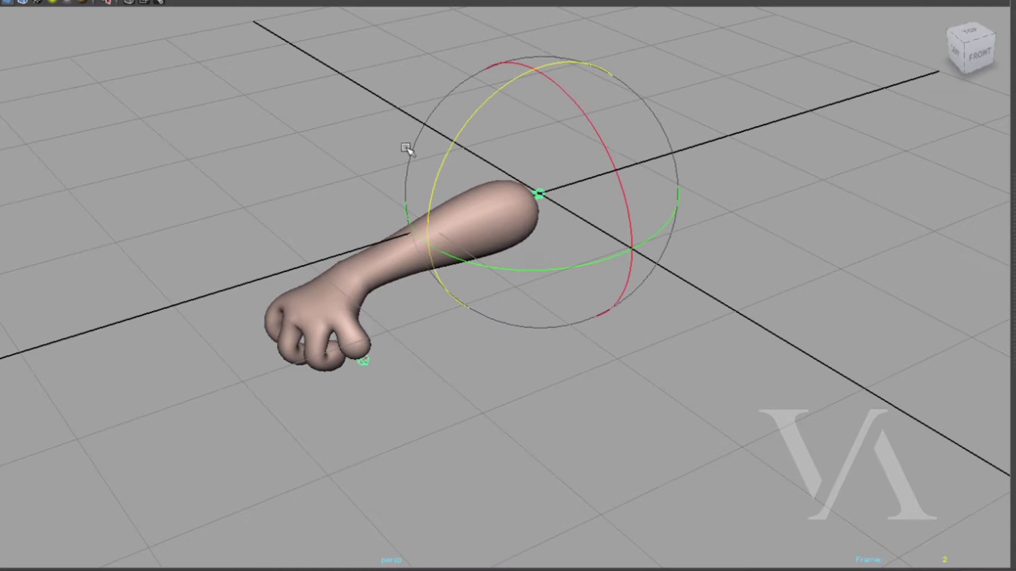
{"action": "left_click_drag", "start_coordinate": [449, 150], "coordinate": [369, 292]}
Step: Step forward through the frames from frame 2 to check the arm swinging up and the hand opening
{"action": "key", "text": "alt+period"}
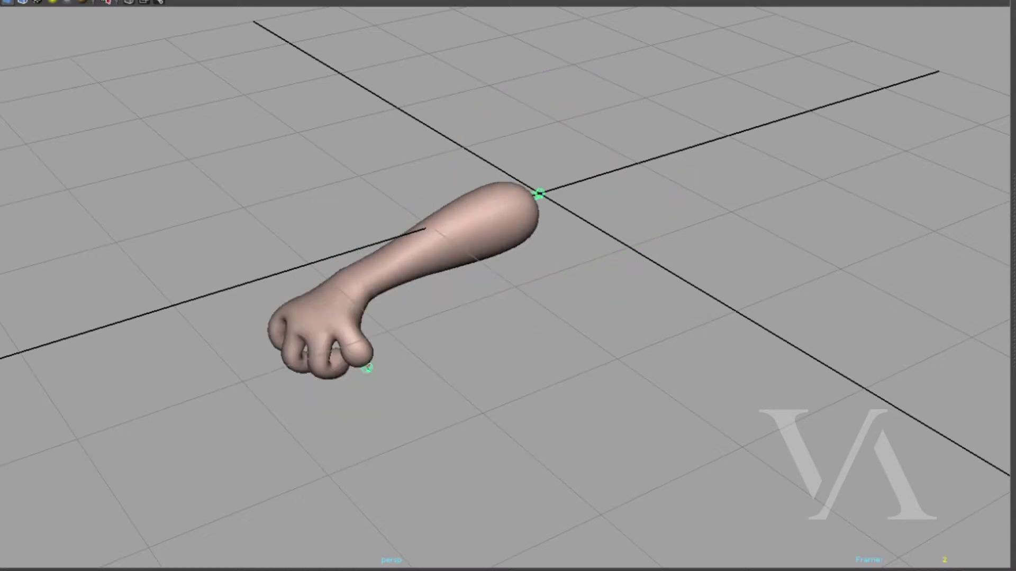
{"action": "key", "text": "alt+period"}
{"action": "key", "text": "alt+period"}
{"action": "key", "text": "alt+period"}
{"action": "key", "text": "alt+period"}
{"action": "key", "text": "alt+period"}
{"action": "key", "text": "alt+period"}
{"action": "key", "text": "alt+period"}
{"action": "key", "text": "alt+period"}
{"action": "key", "text": "alt+period"}
Step: Play the hand animation and review it from several viewing angles, stopping at frame 11
{"action": "left_click_drag", "start_coordinate": [423, 413], "coordinate": [300, 471], "text": "alt"}
{"action": "key", "text": "alt+v"}
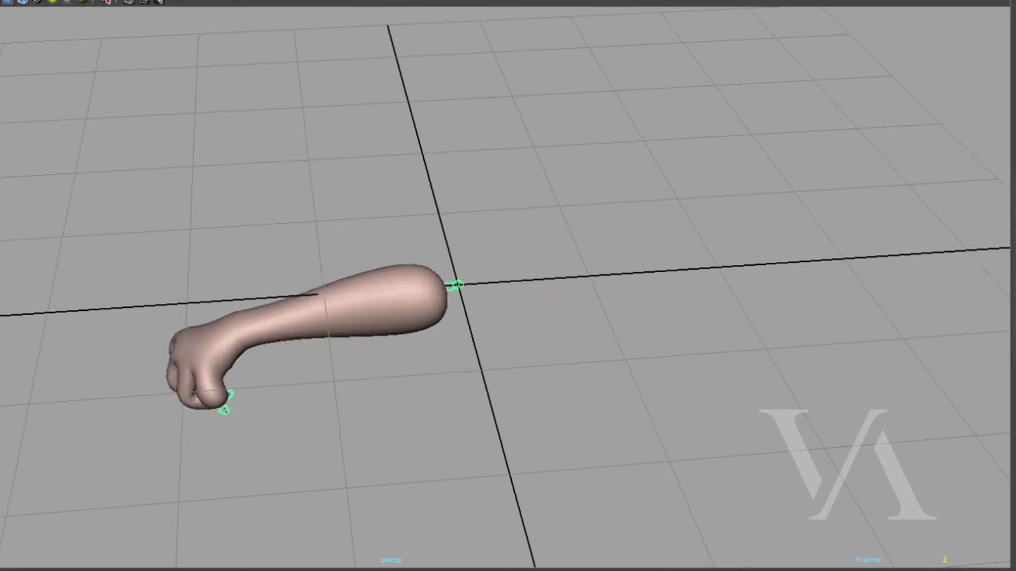
{"action": "key", "text": "alt+v"}
{"action": "middle_click_drag", "start_coordinate": [605, 463], "coordinate": [516, 463], "text": "alt"}
{"action": "left_click_drag", "start_coordinate": [516, 463], "coordinate": [641, 406], "text": "alt"}
{"action": "key", "text": "alt+v"}
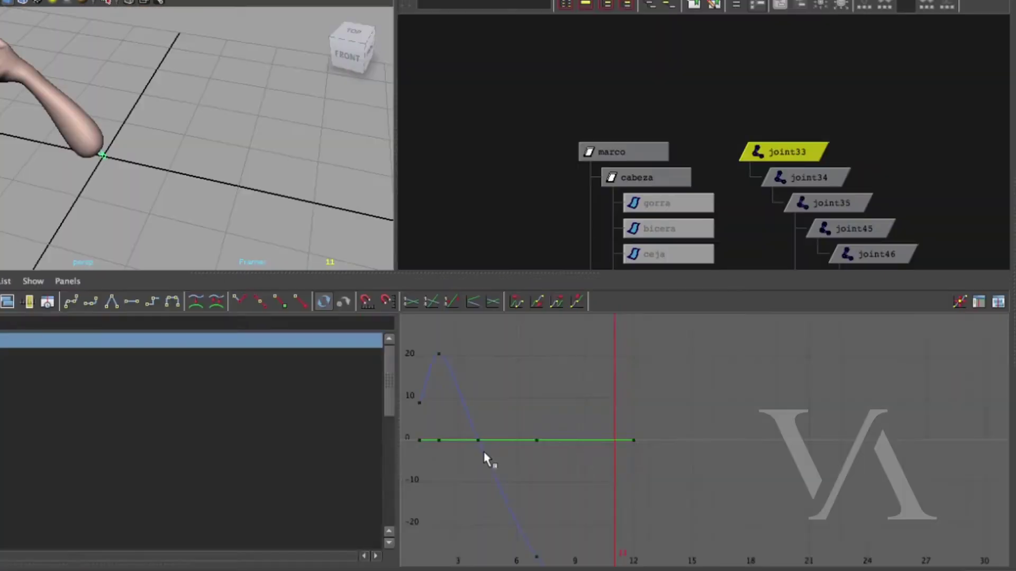
Step: Display all animation curves of the Mario character set in an enlarged Graph Editor and frame them
{"action": "left_click_drag", "start_coordinate": [137, 164], "coordinate": [217, 180], "text": "alt"}
{"action": "key", "text": "a"}
{"action": "right_click_drag", "start_coordinate": [510, 444], "coordinate": [460, 446], "text": "alt"}
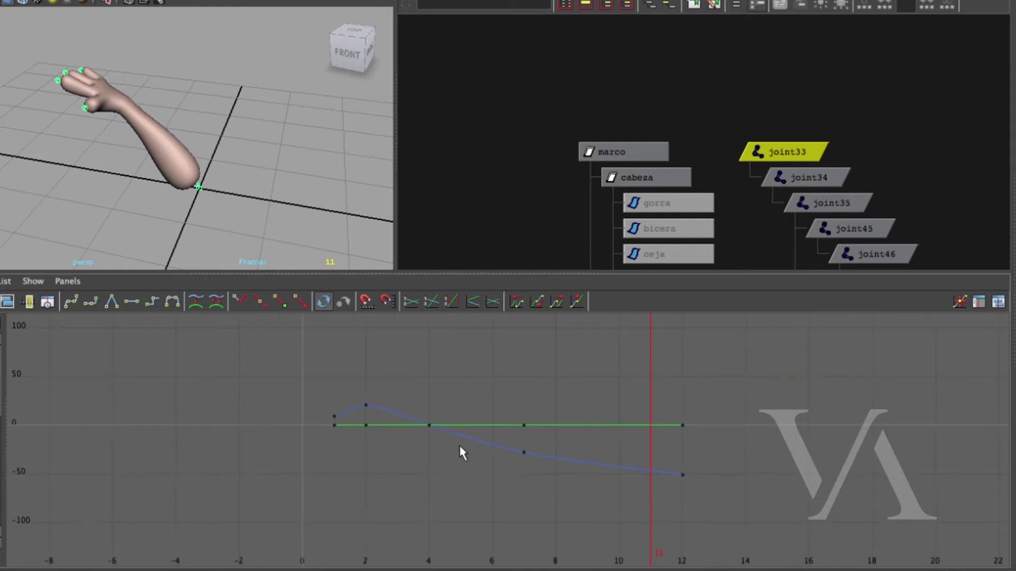
{"action": "key", "text": "a"}
{"action": "right_click_drag", "start_coordinate": [588, 479], "coordinate": [560, 478], "text": "alt"}
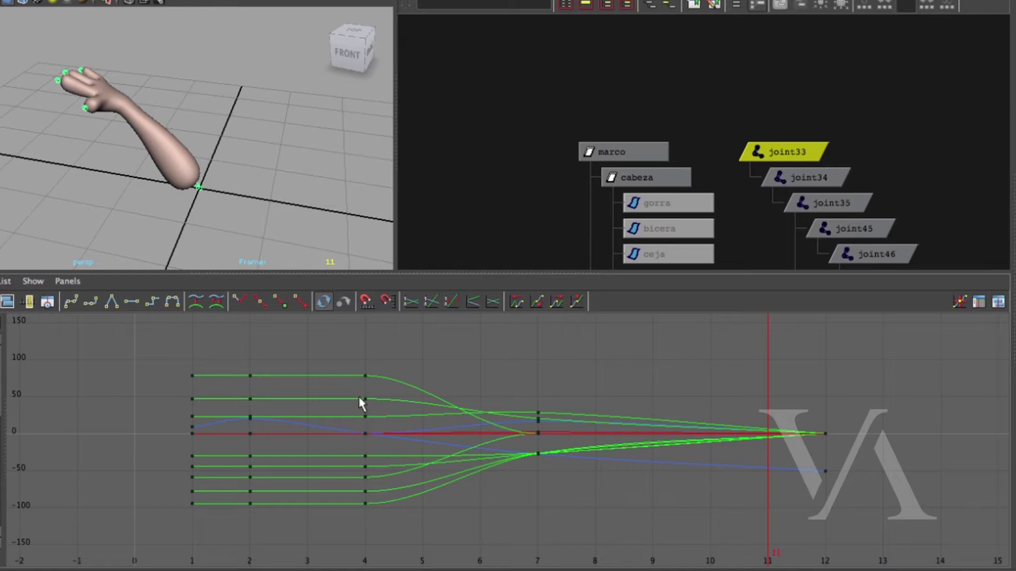
{"action": "key", "text": "space"}
{"action": "mouse_move", "coordinate": [374, 403]}
{"action": "right_mouse_down", "text": "alt"}
{"action": "mouse_move", "coordinate": [407, 408]}
{"action": "mouse_move", "coordinate": [368, 417]}
{"action": "right_mouse_up", "text": "alt"}
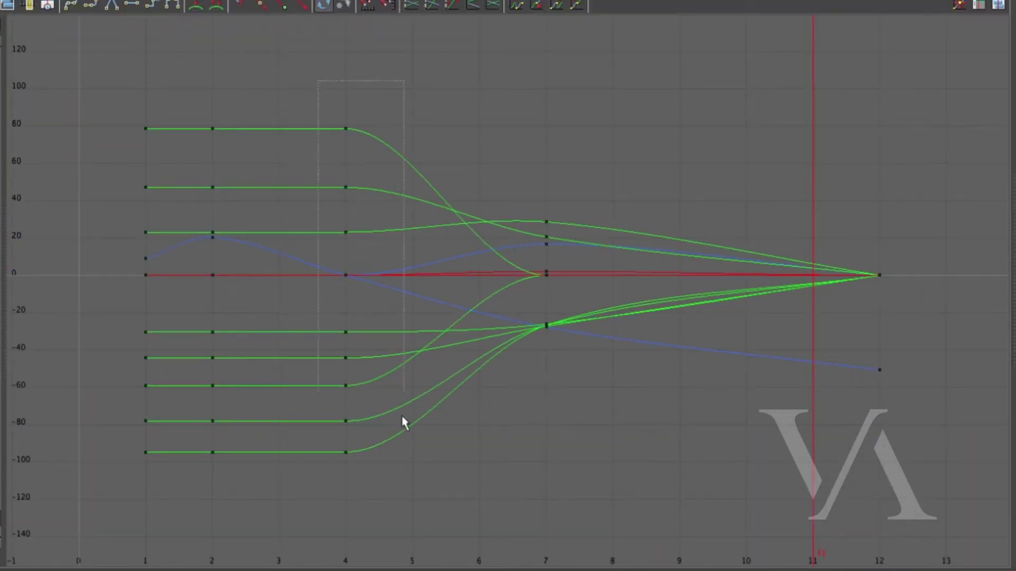
Step: Select the columns of keys at frames 4, 2 and 7 across all curves to examine how they line up
{"action": "left_click_drag", "start_coordinate": [389, 492], "coordinate": [390, 492]}
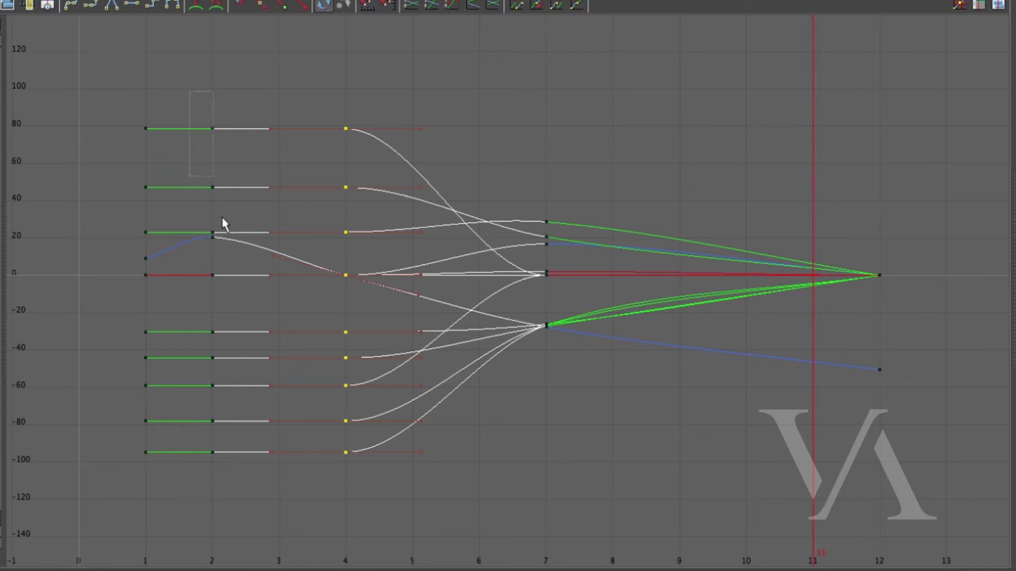
{"action": "left_click_drag", "start_coordinate": [271, 484], "coordinate": [272, 484]}
{"action": "left_click_drag", "start_coordinate": [537, 210], "coordinate": [591, 461]}
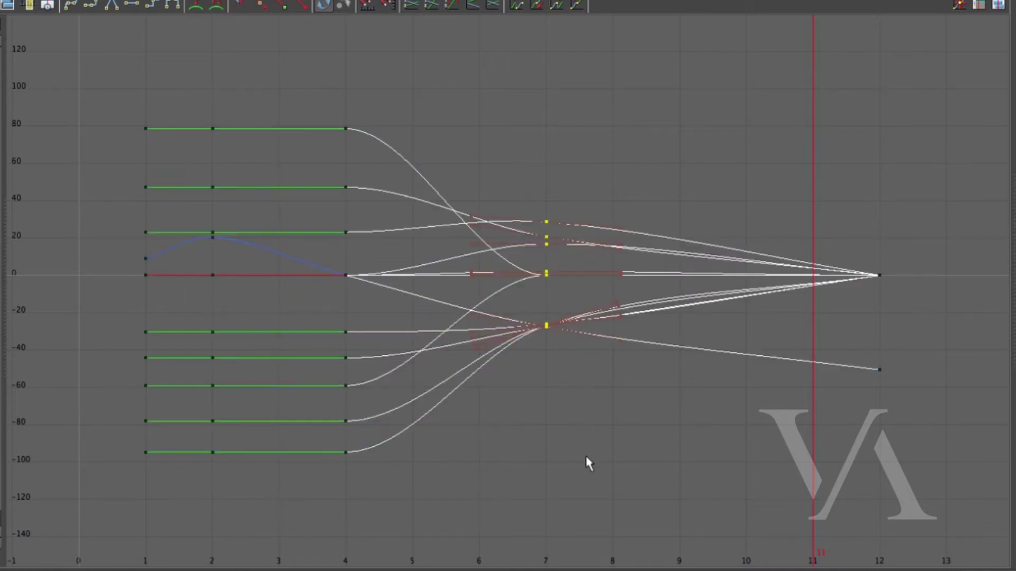
Step: Try shifting single keys in time, including one from frame 4 to about frame 6, undo the moves and restore the multi-panel layout
{"action": "left_click", "coordinate": [841, 418]}
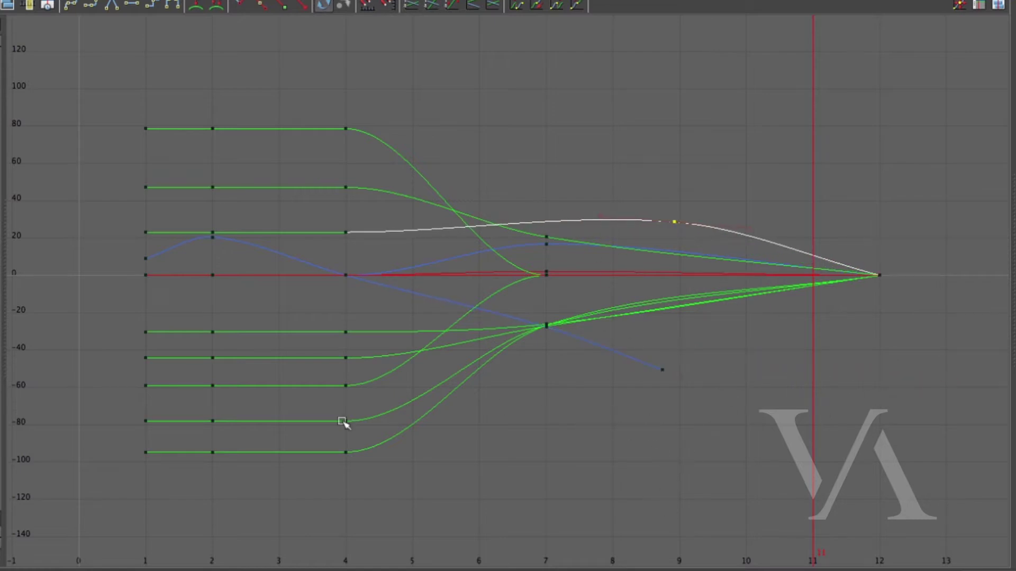
{"action": "left_click_drag", "start_coordinate": [350, 387], "coordinate": [471, 387]}
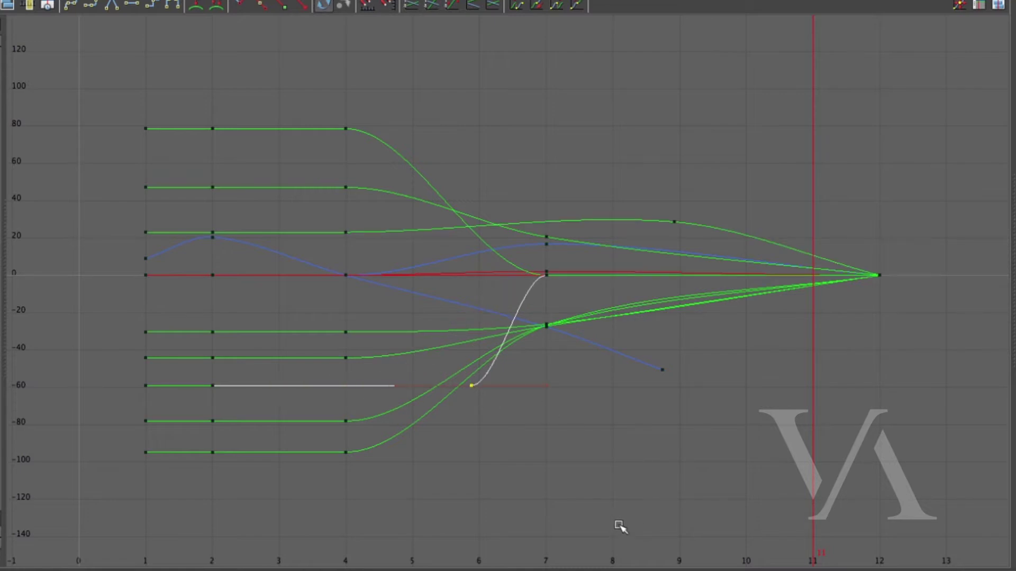
{"action": "key", "text": "ctrl+z"}
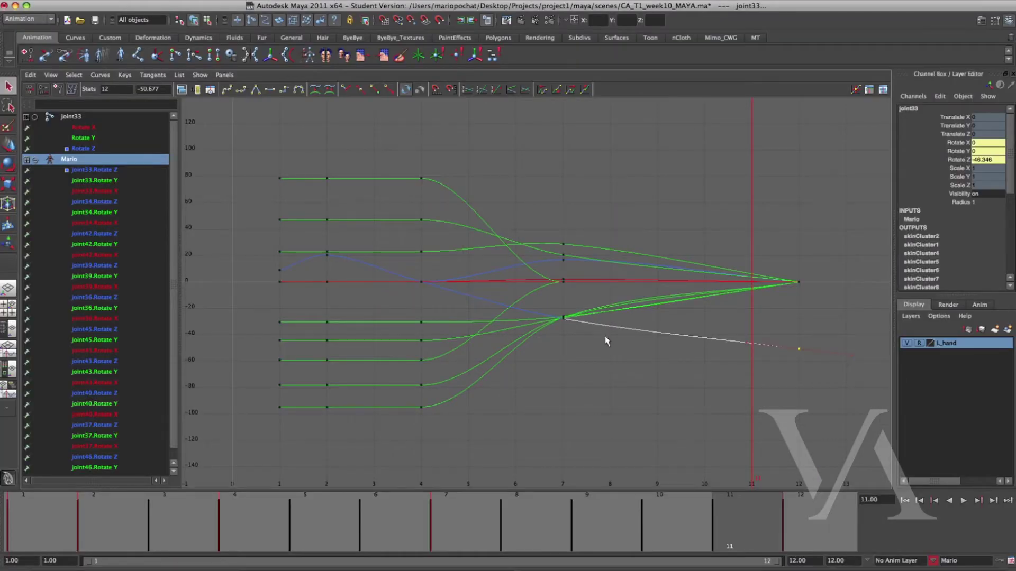
{"action": "key", "text": "space"}
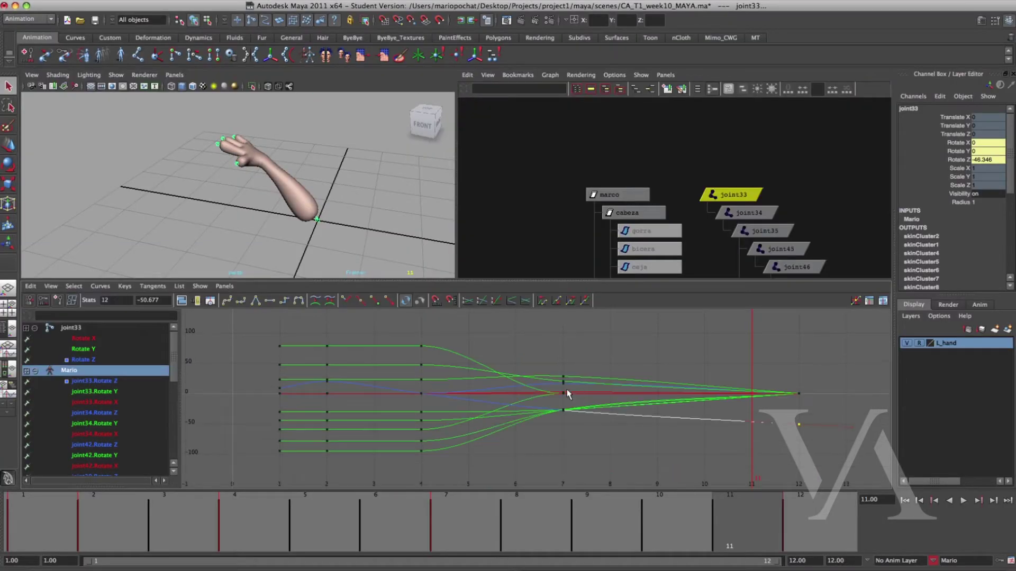